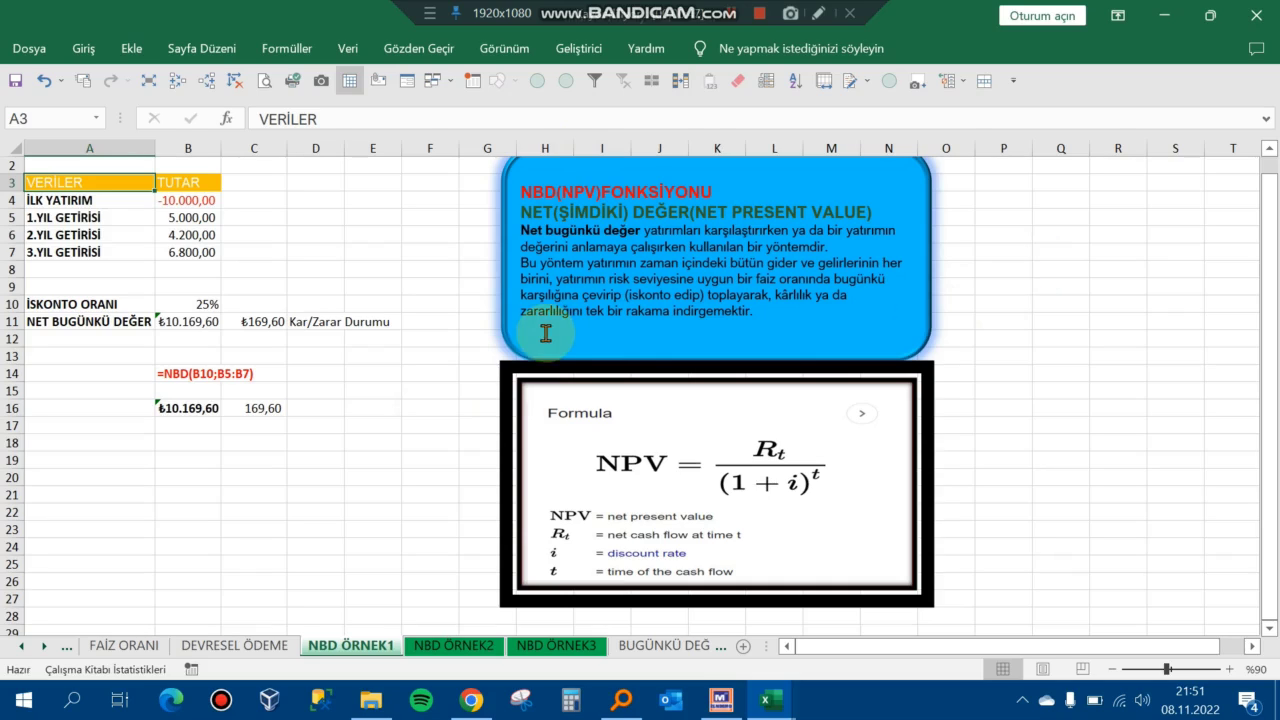
- Review the initial investment and the three yearly returns in the VERİLER table
left_click(335, 231)
key("Left")
key("Left")
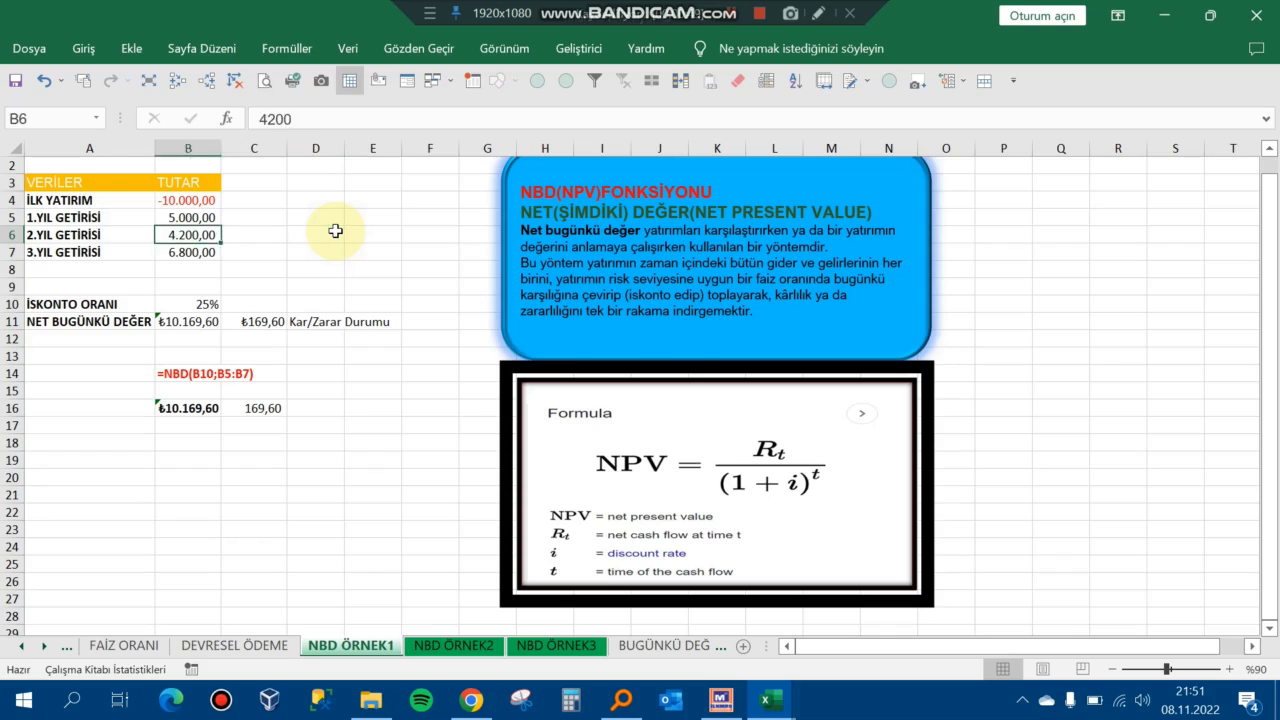
key("Left")
key("Up")
key("Up")
key("Up")
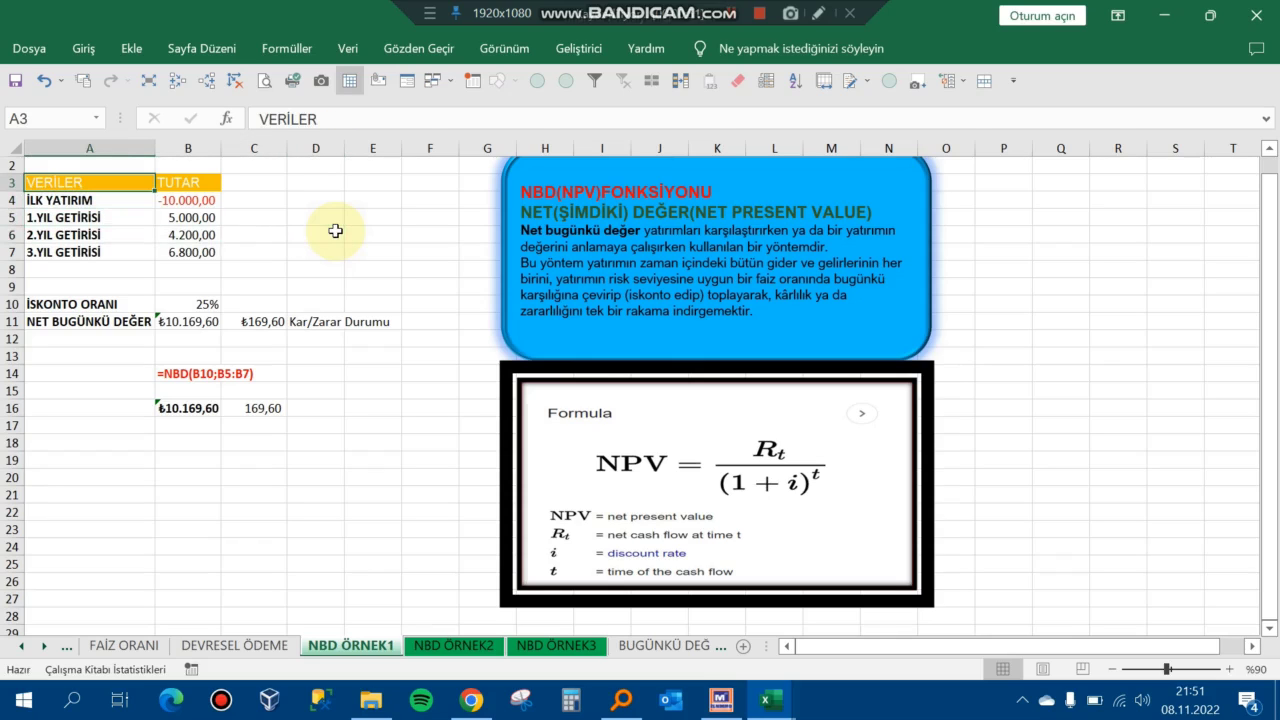
key("Down")
key("Right")
key("Right")
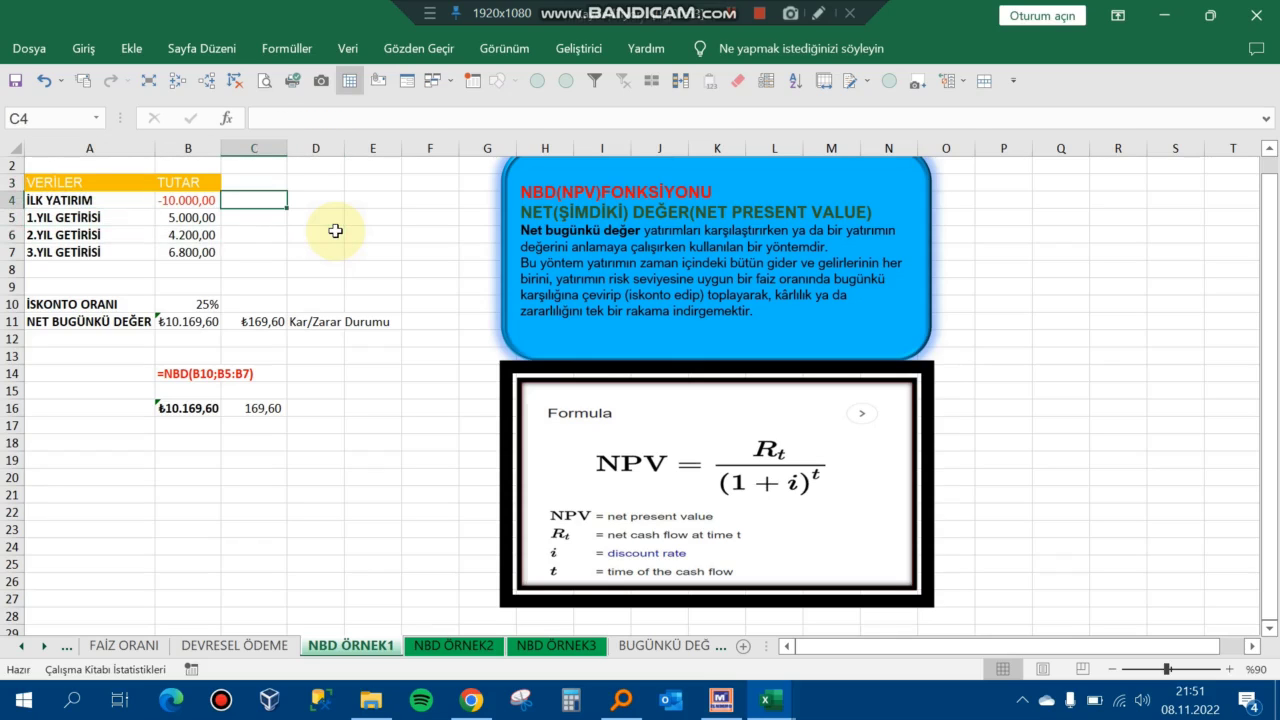
key("Left")
key("Left")
key("Down")
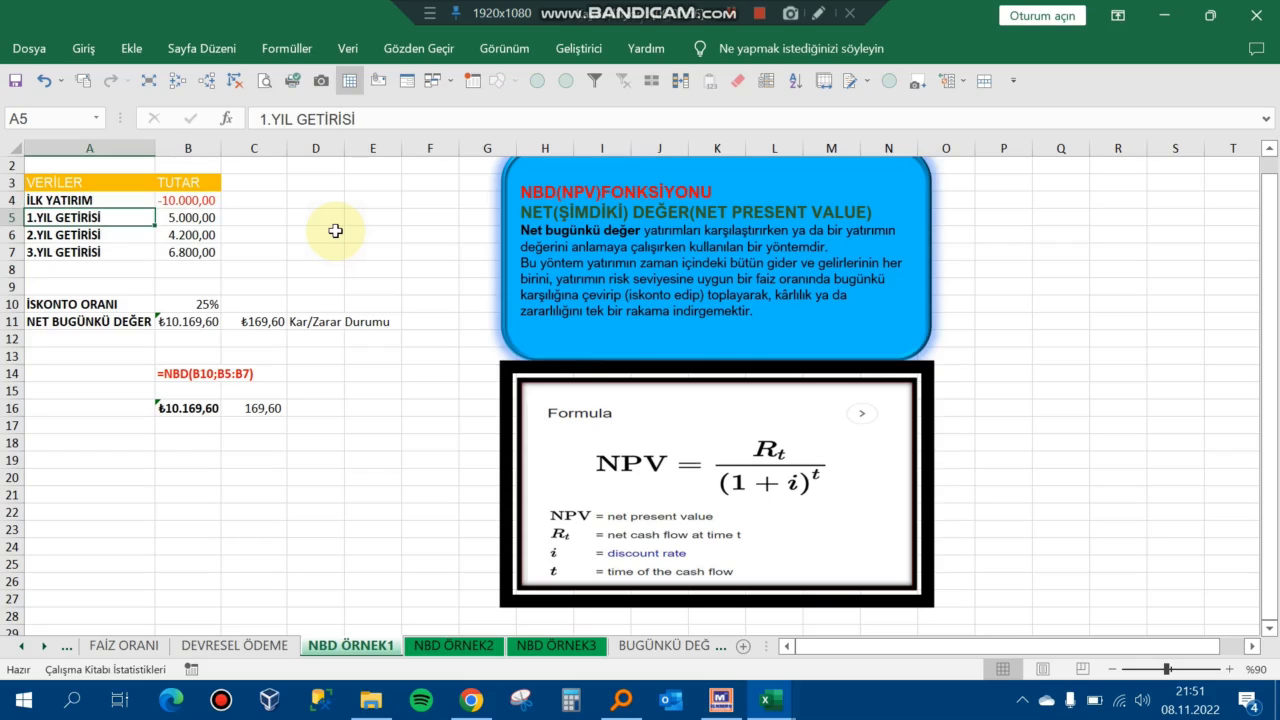
key("Right")
key("Down")
key("Left")
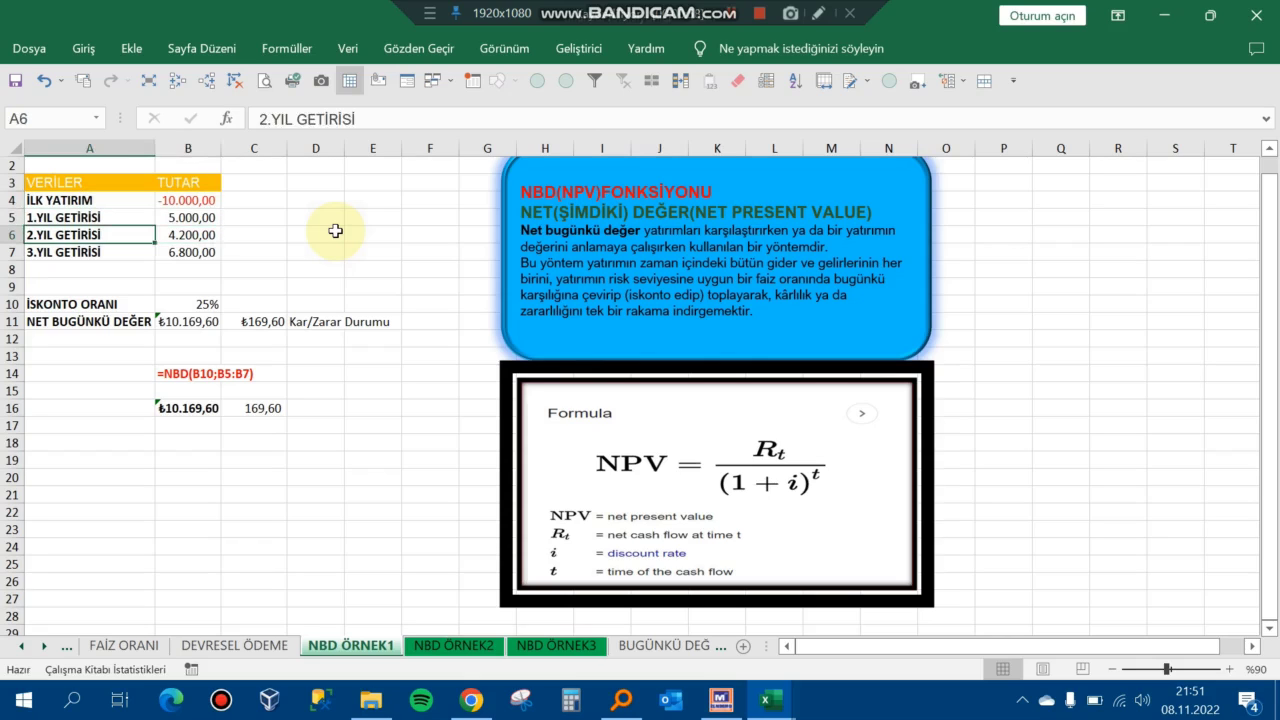
key("Right")
key("Down")
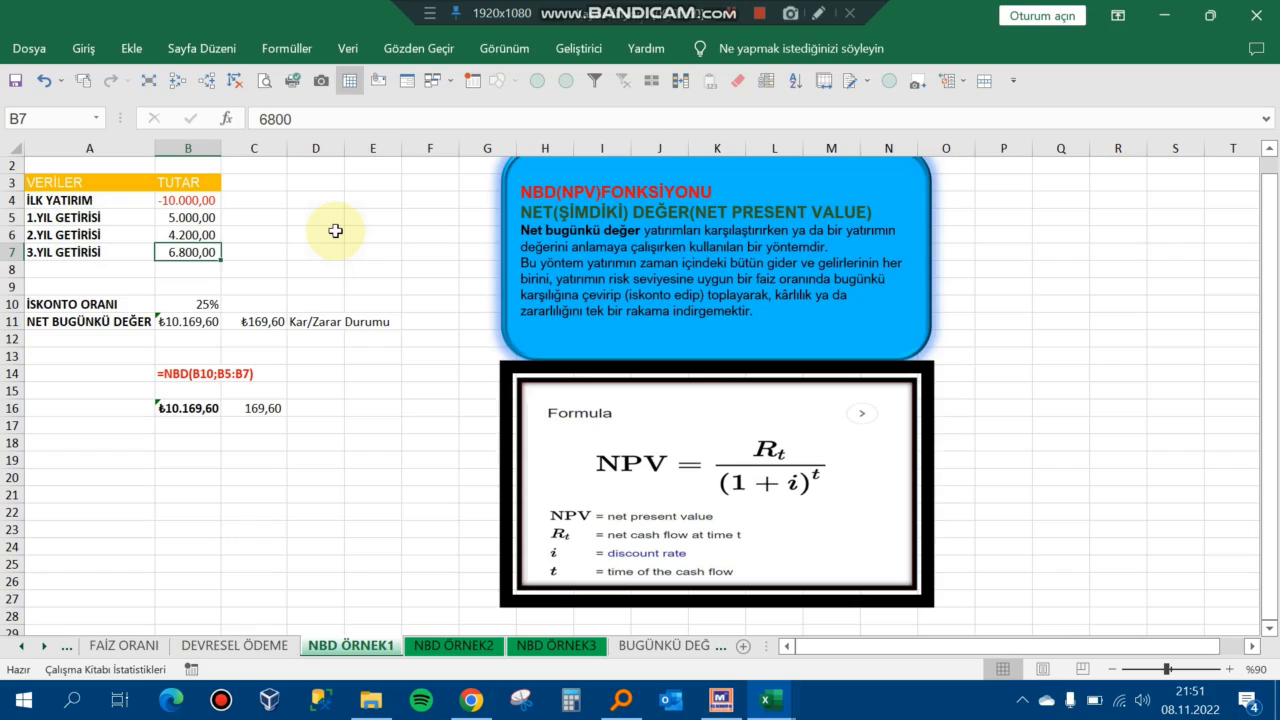
- Check the 25% discount rate in the İSKONTO ORANI row
key("Down")
key("Down")
key("Down")
key("Left")
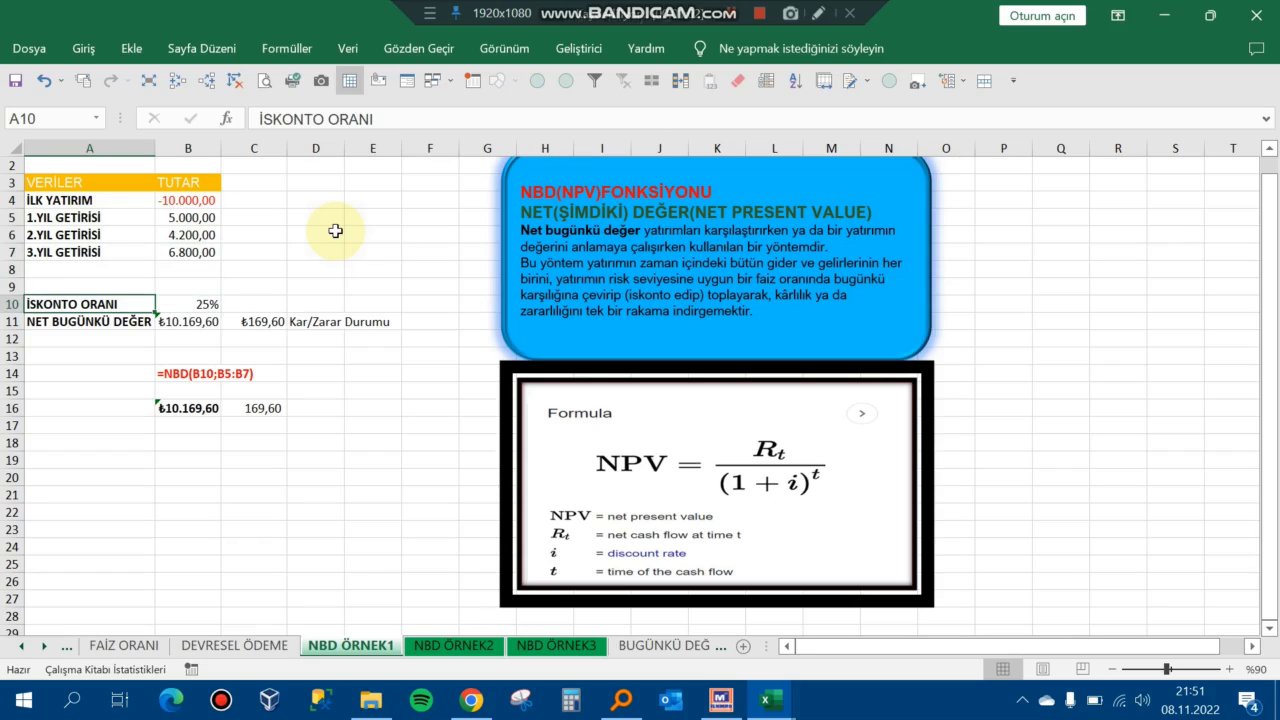
key("Right")
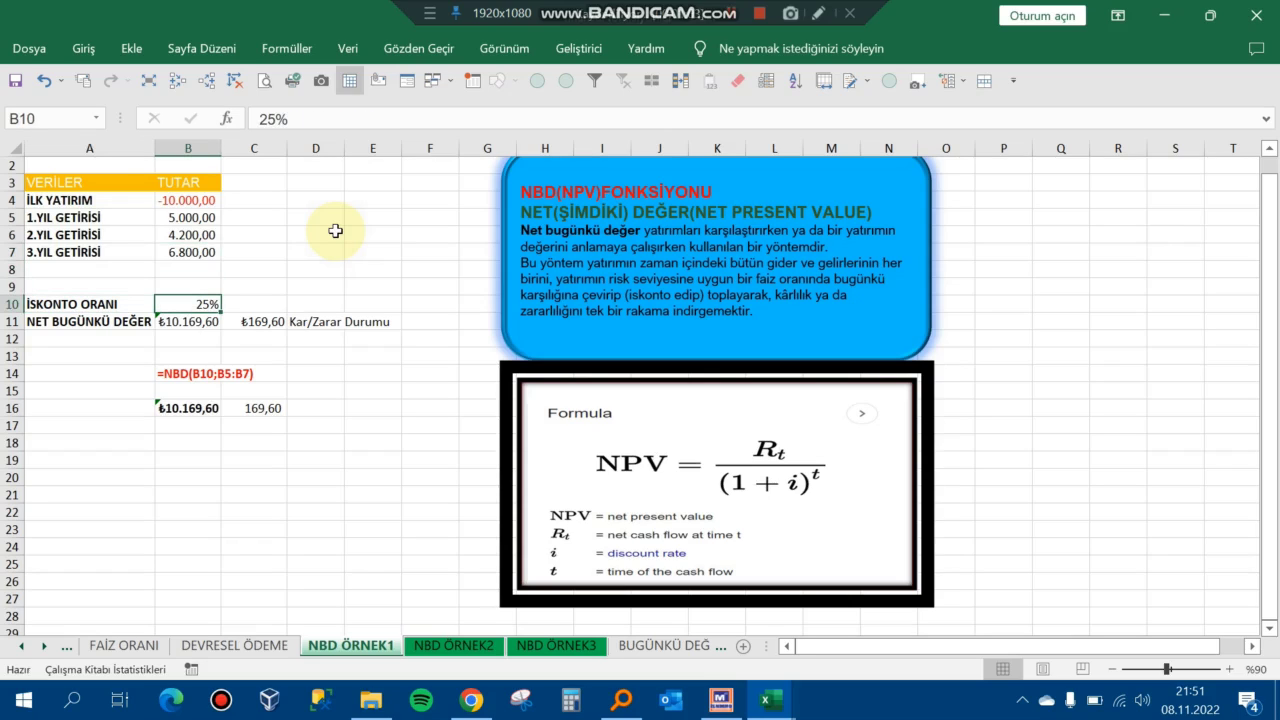
key("Left")
key("Right")
key("Left")
key("Right")
key("Left")
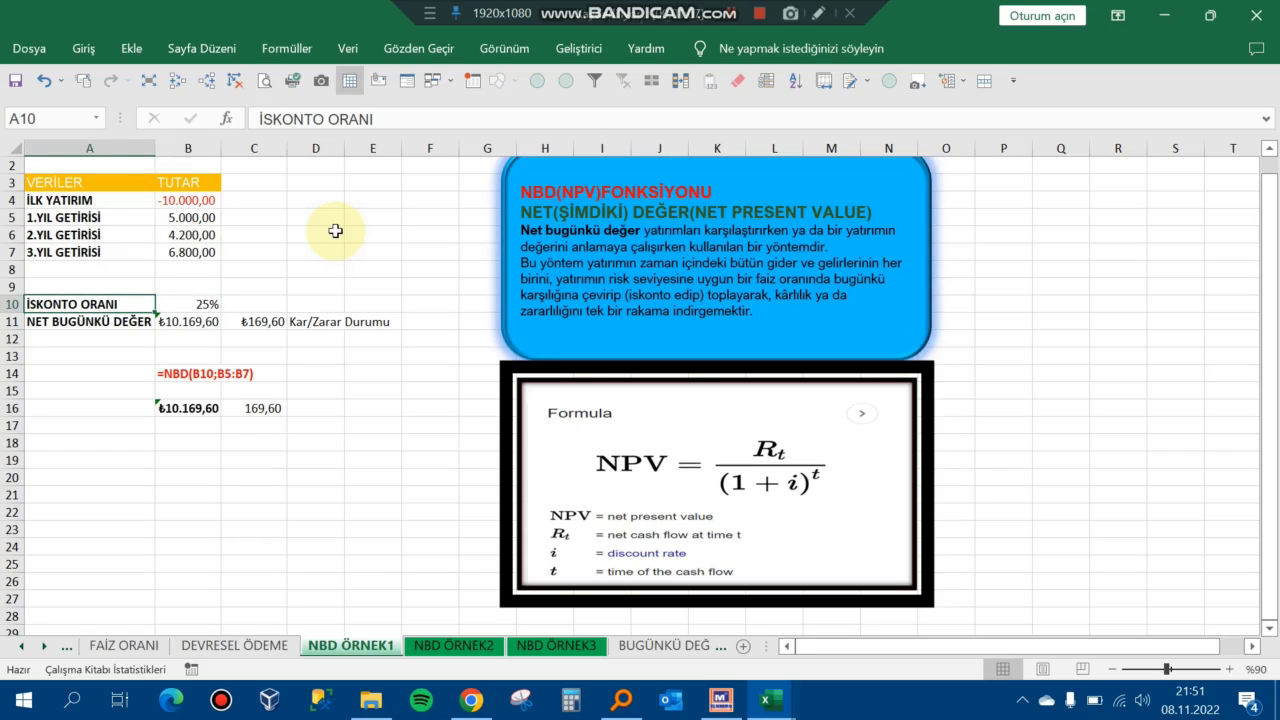
key("Right")
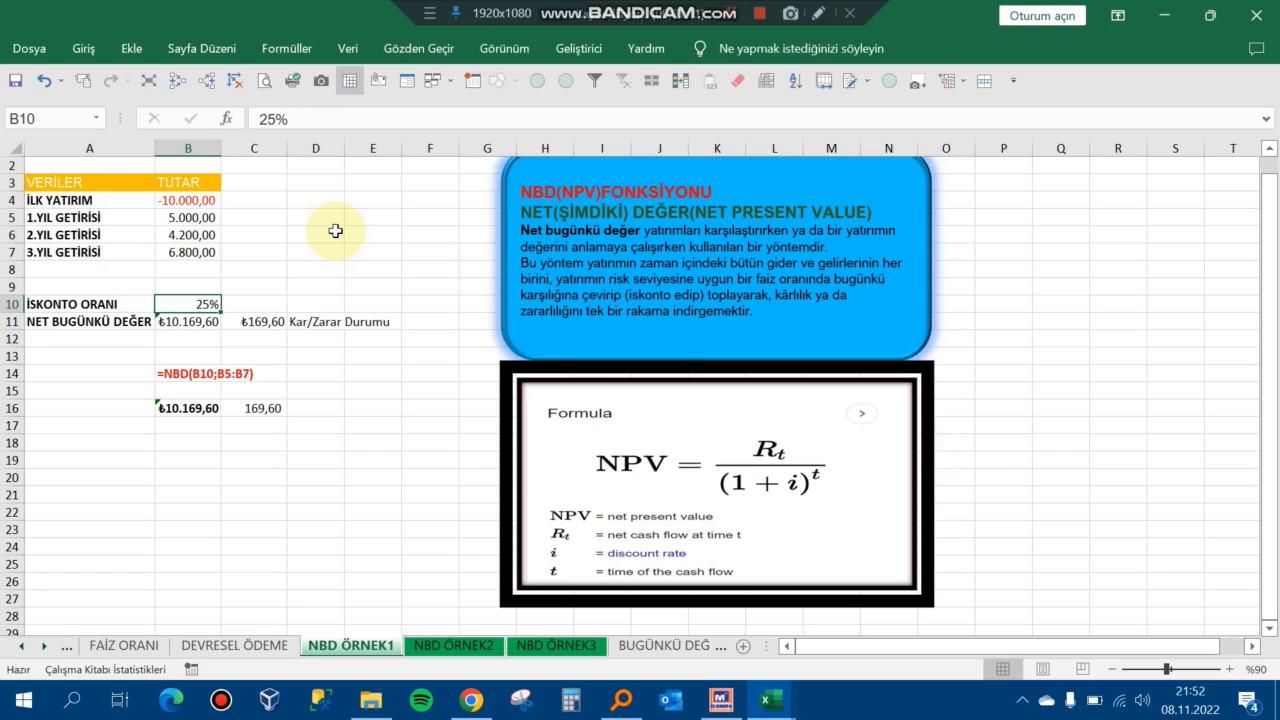
- Check the NBD formula in B11, then select the old results in B16:C16
key("Down")
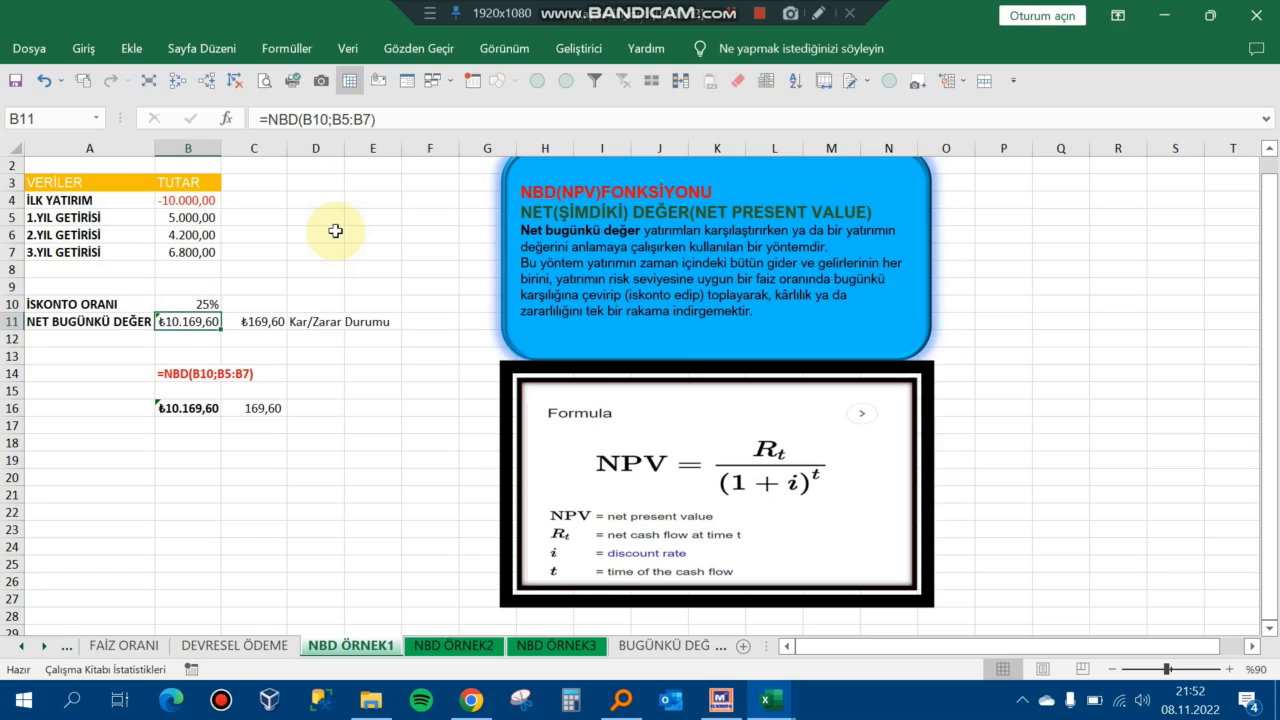
key("Down")
key("Down")
key("Down")
key("Down")
key("shift+Right")
- Clear the old results from B16 and C16 and start a new entry in B16
key("Delete")
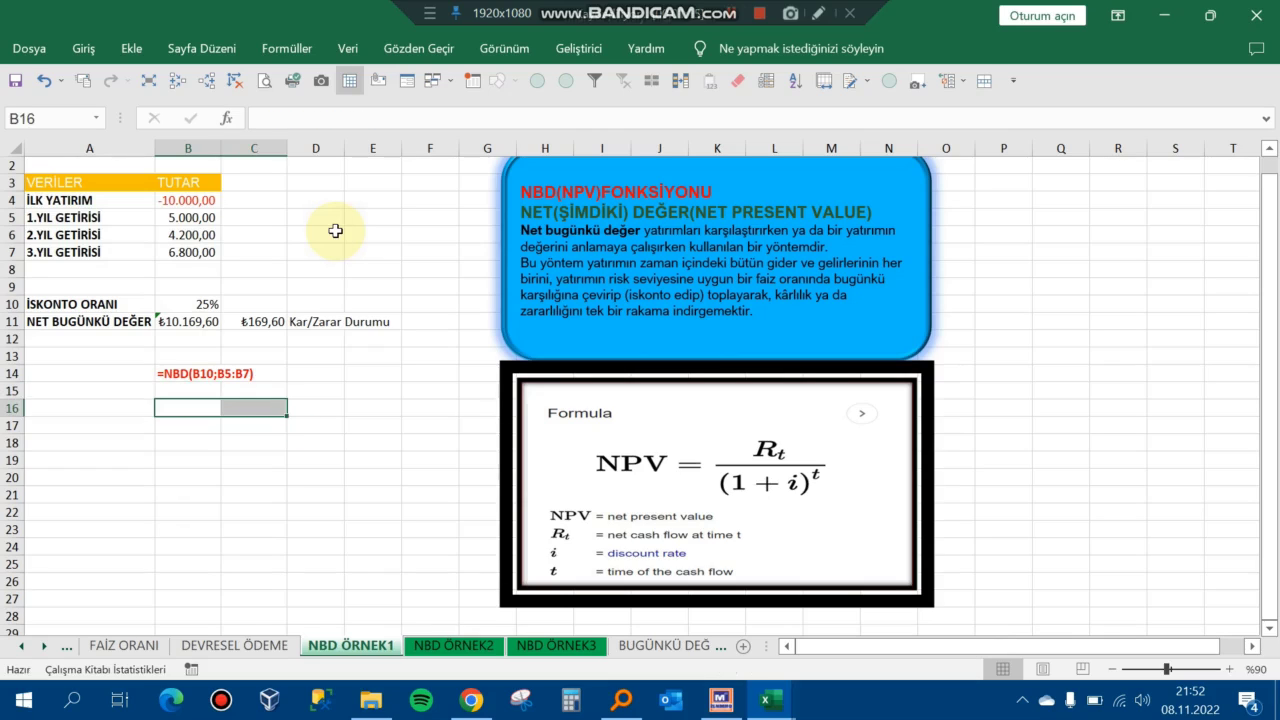
key("Left")
key("Right")
key("F2")
- Enter =NBD(B10;B5:B7) in B16, giving an NPV of ₺10.169,60
type("=")
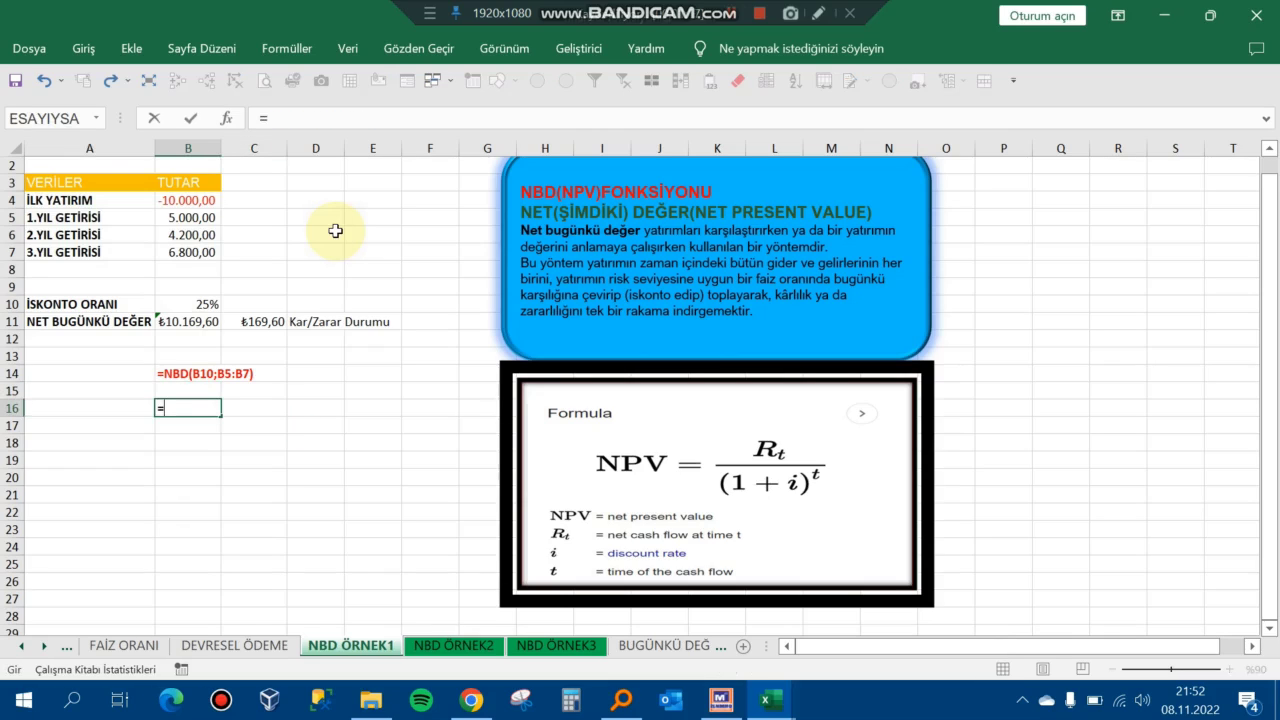
type("NBD")
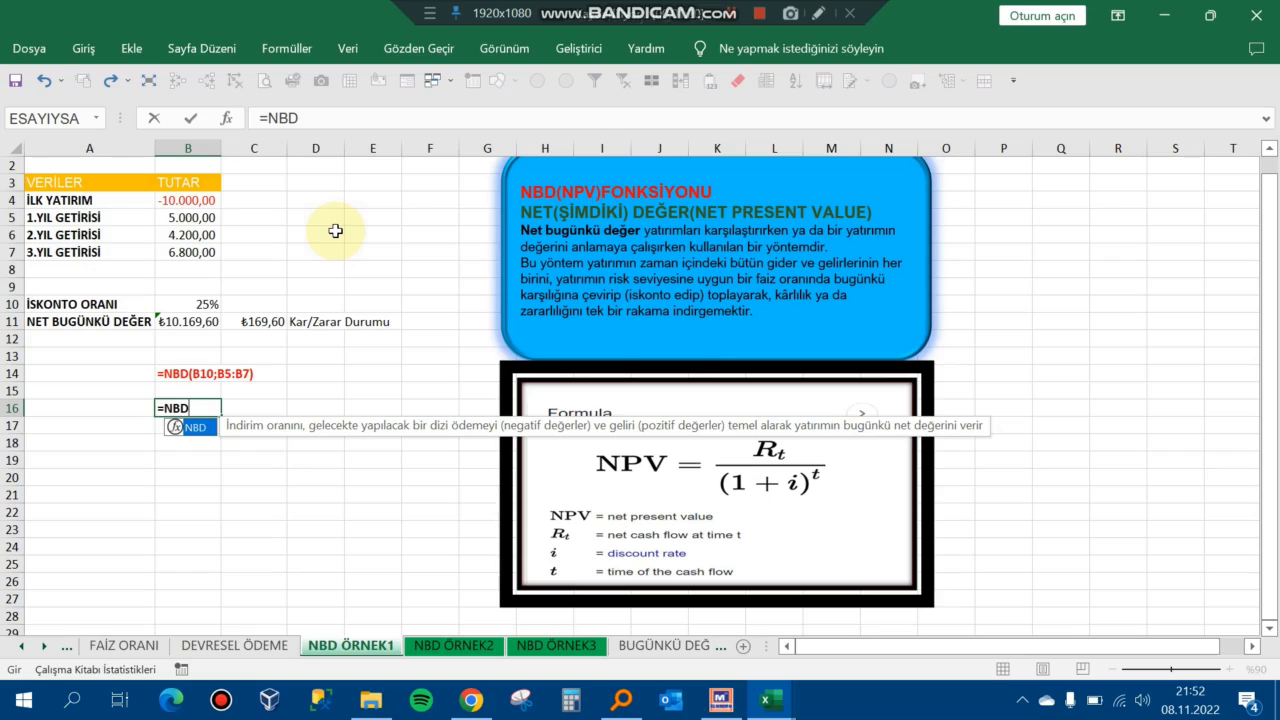
type("(")
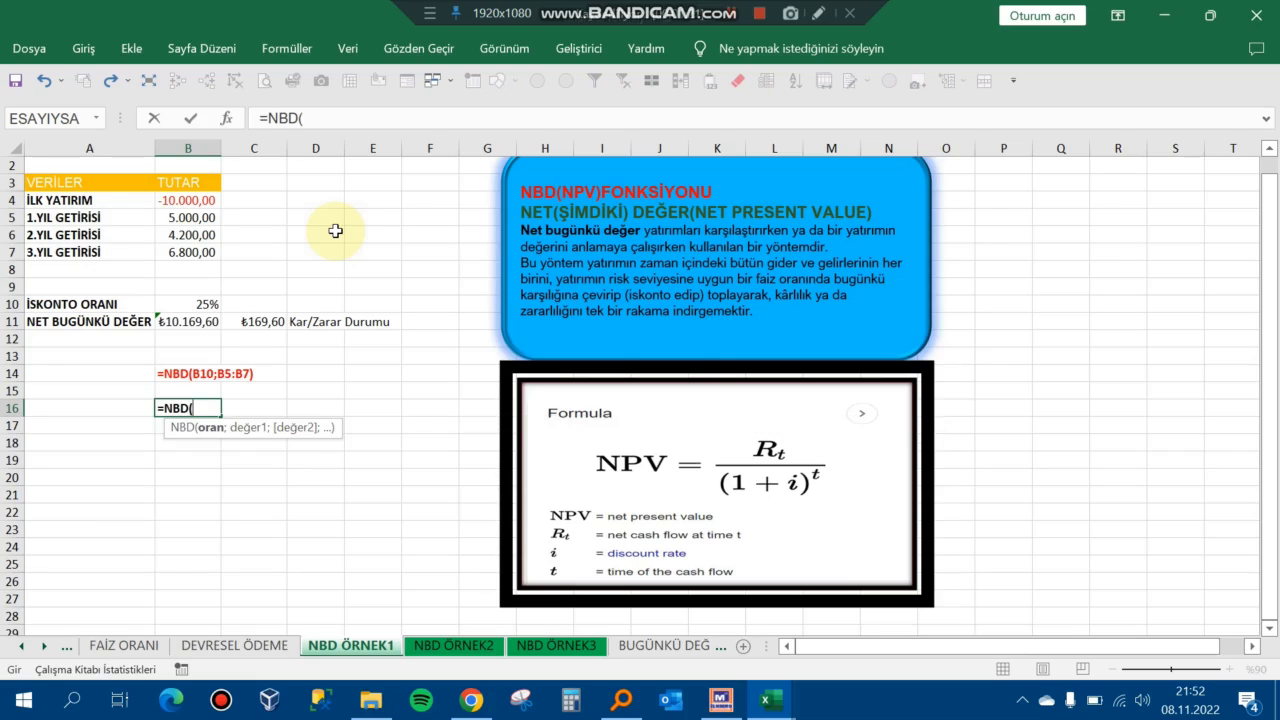
left_click(208, 301)
type(";")
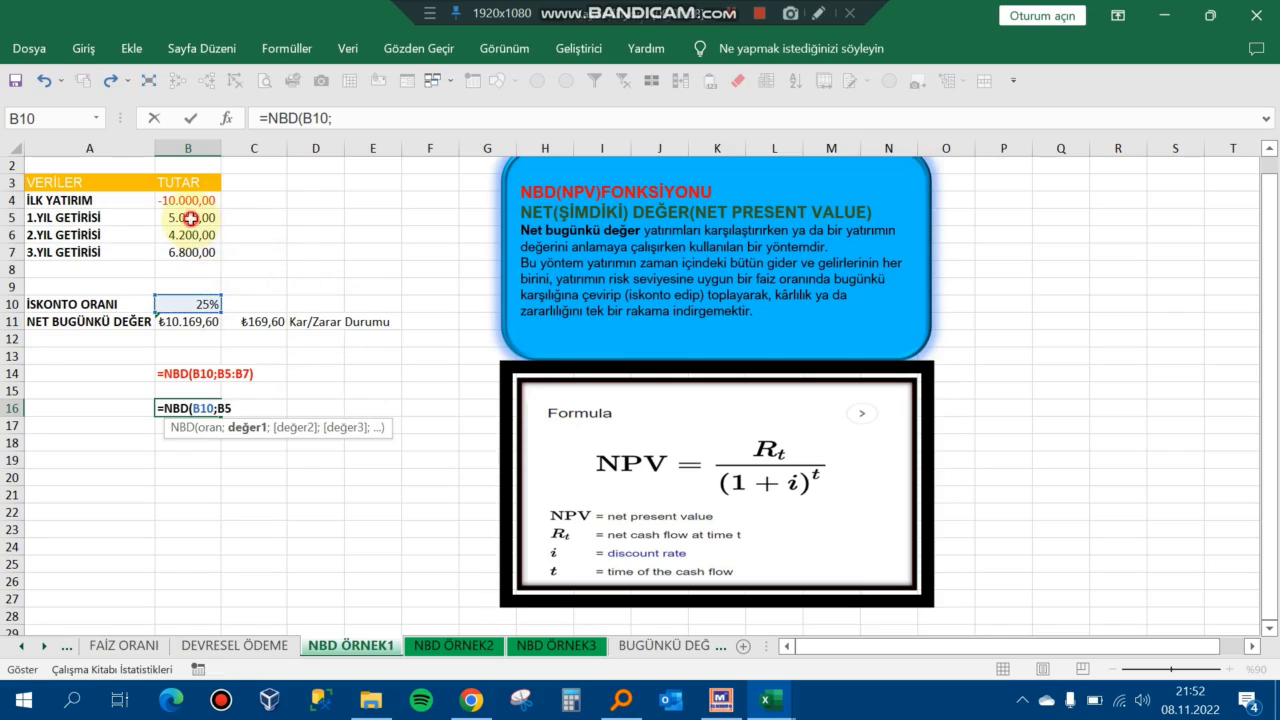
left_click_drag(190, 218, 192, 254)
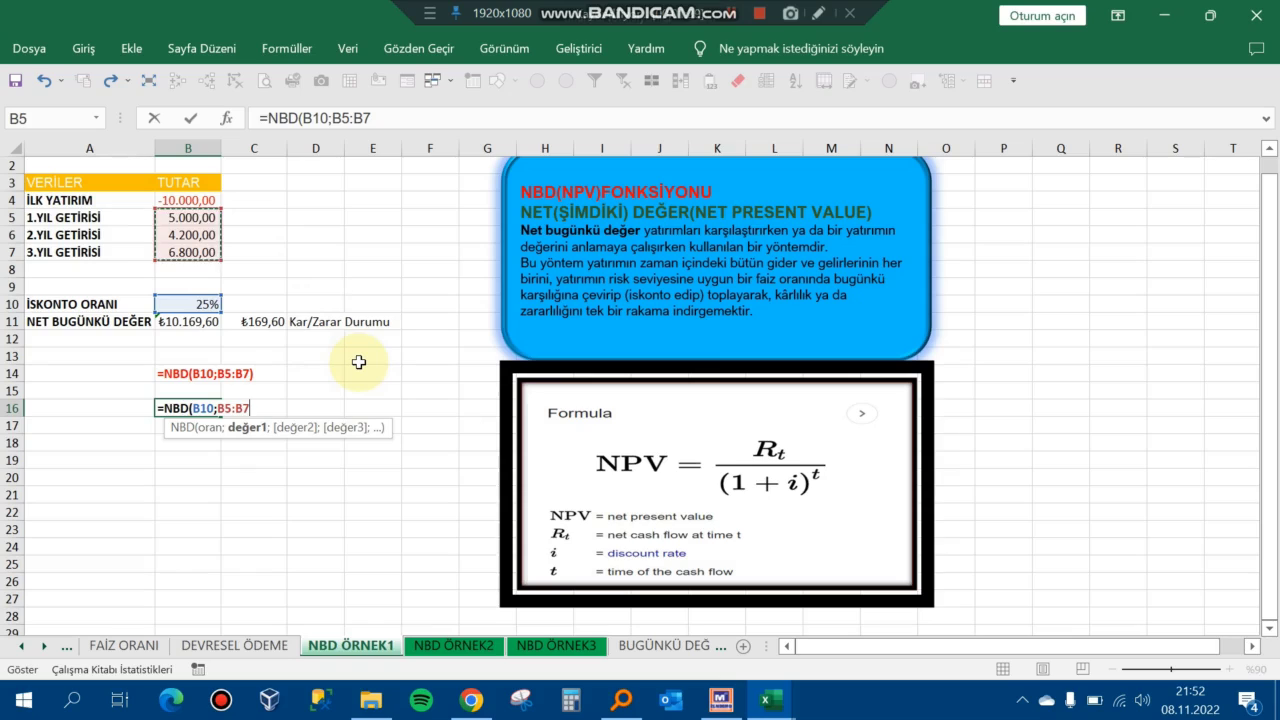
type(")")
key("Return")
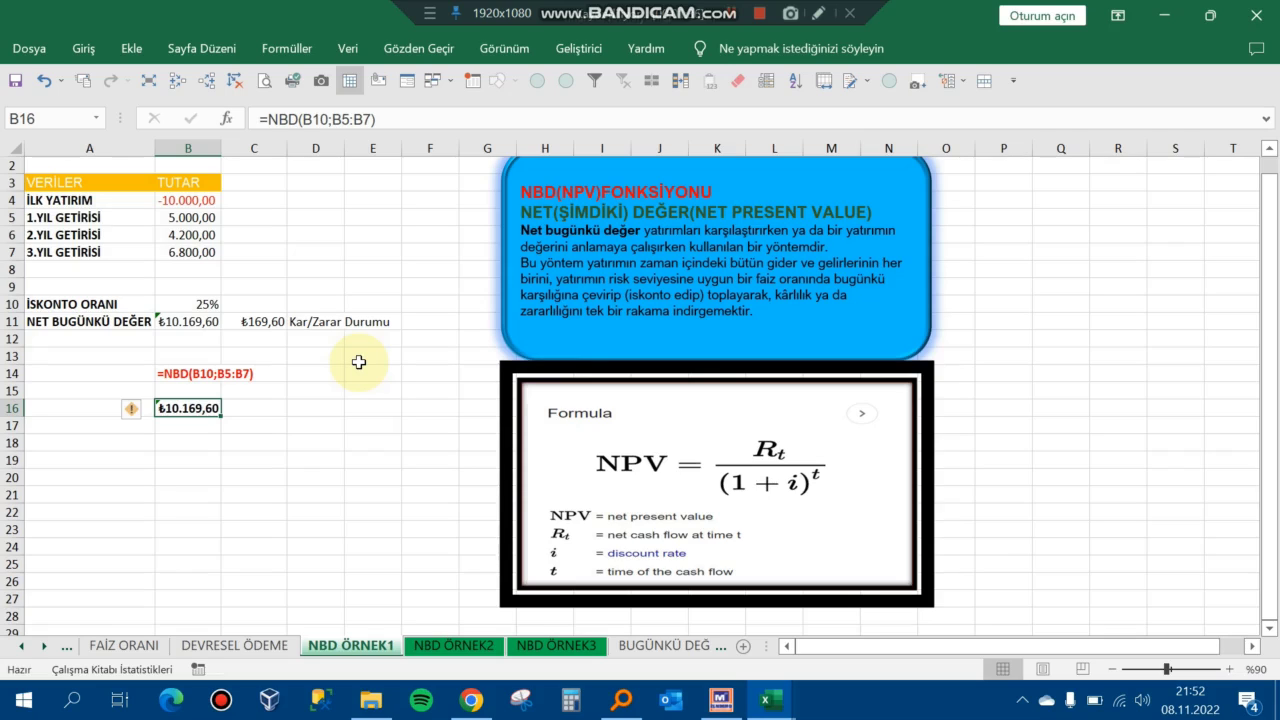
key("Right")
key("Left")
key("Up")
key("Up")
key("Up")
key("Up")
key("Up")
key("Up")
key("Up")
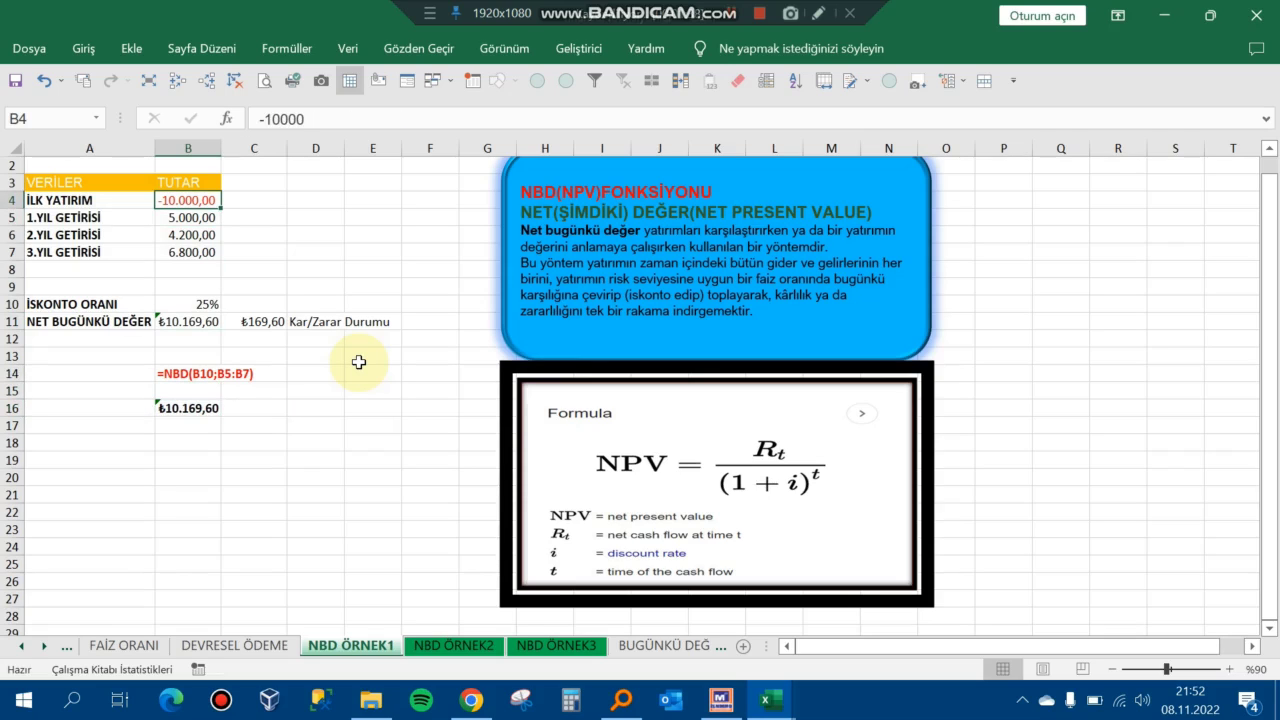
key("Right")
key("Left")
key("Down")
key("shift+Down")
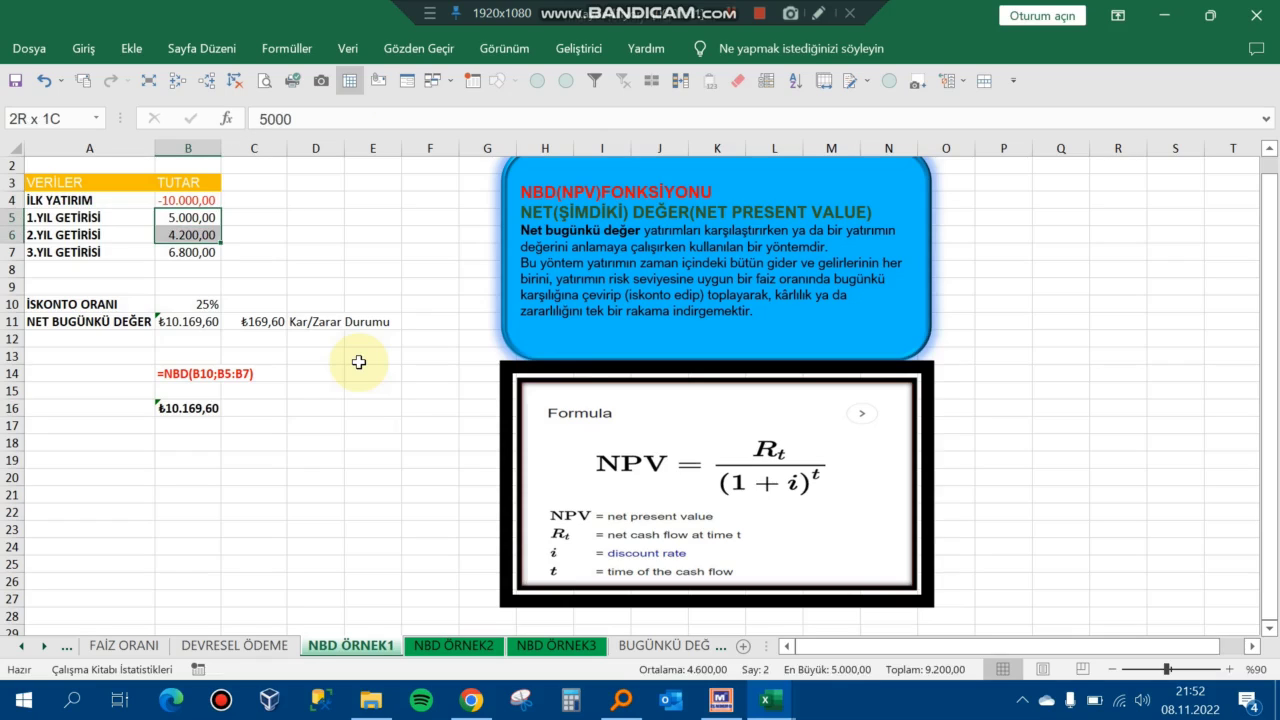
key("shift+Down")
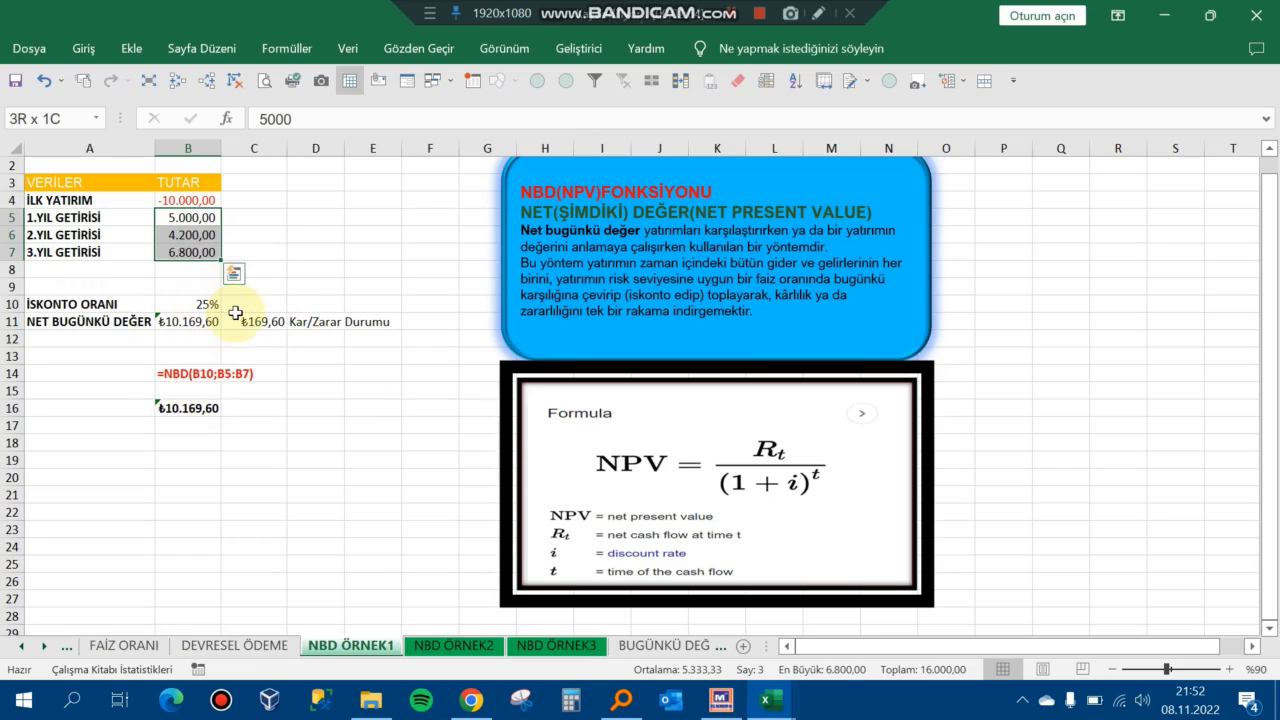
left_click(190, 408)
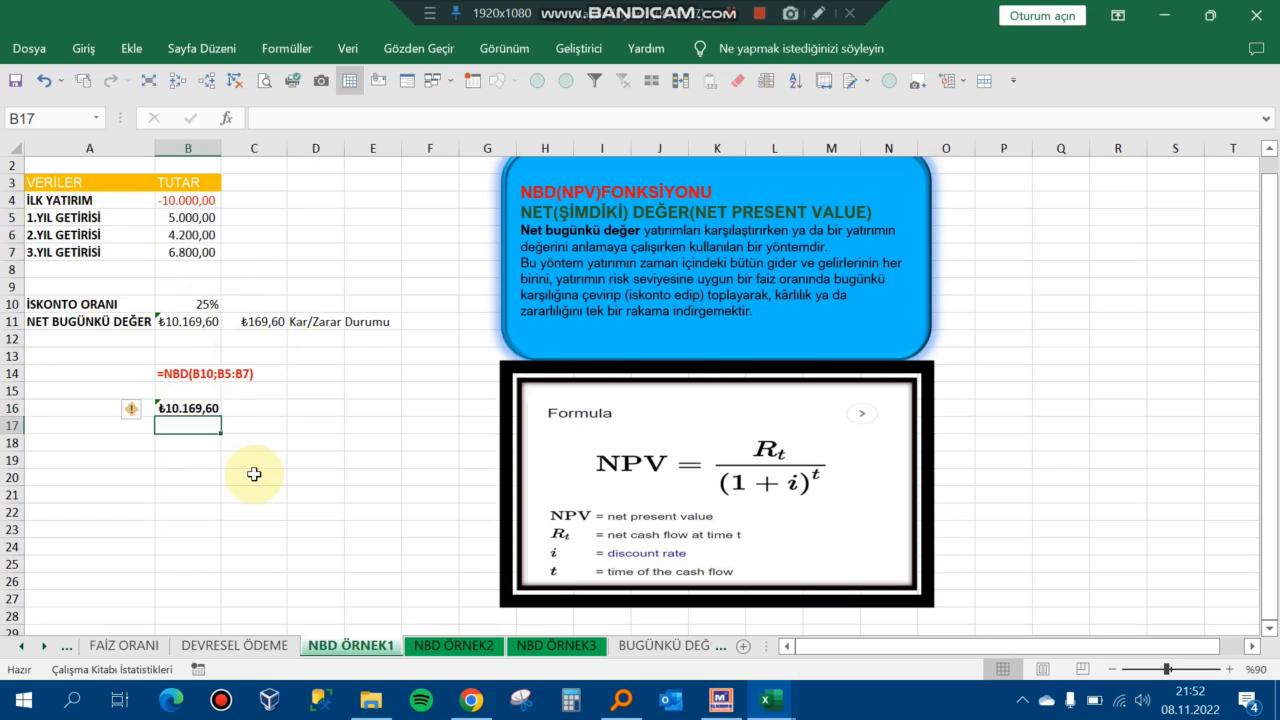
- Enter =+B16+B4 in C16 to add the initial investment to the NPV
key("Right")
type("+")
key("Left")
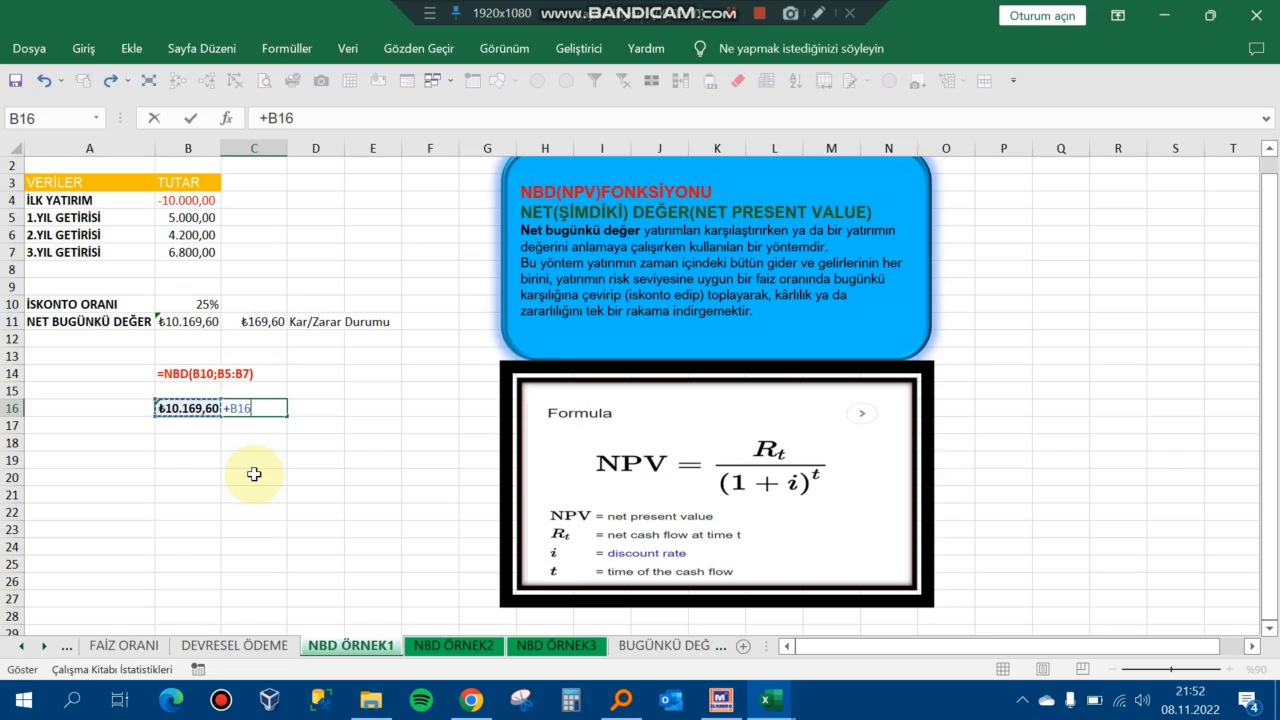
type("+")
key("Up")
key("Up")
key("Up")
key("Up")
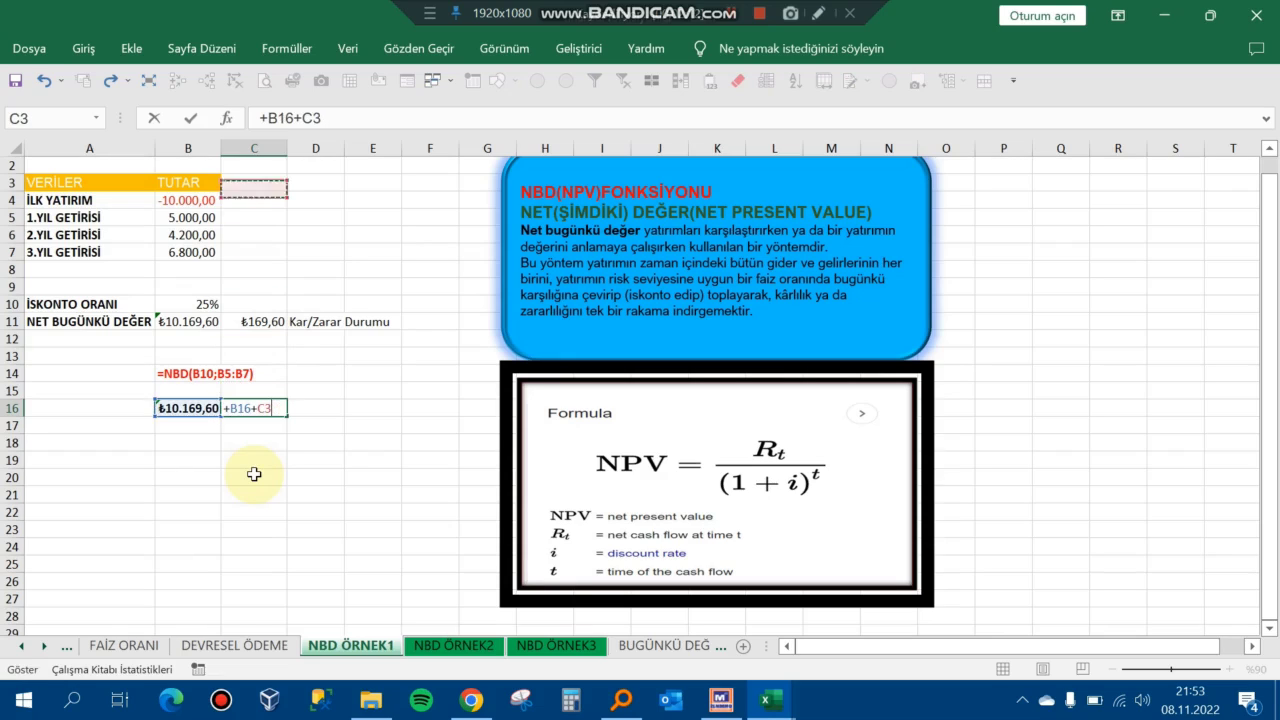
key("Up")
key("Down")
key("Down")
key("Left")
key("Return")
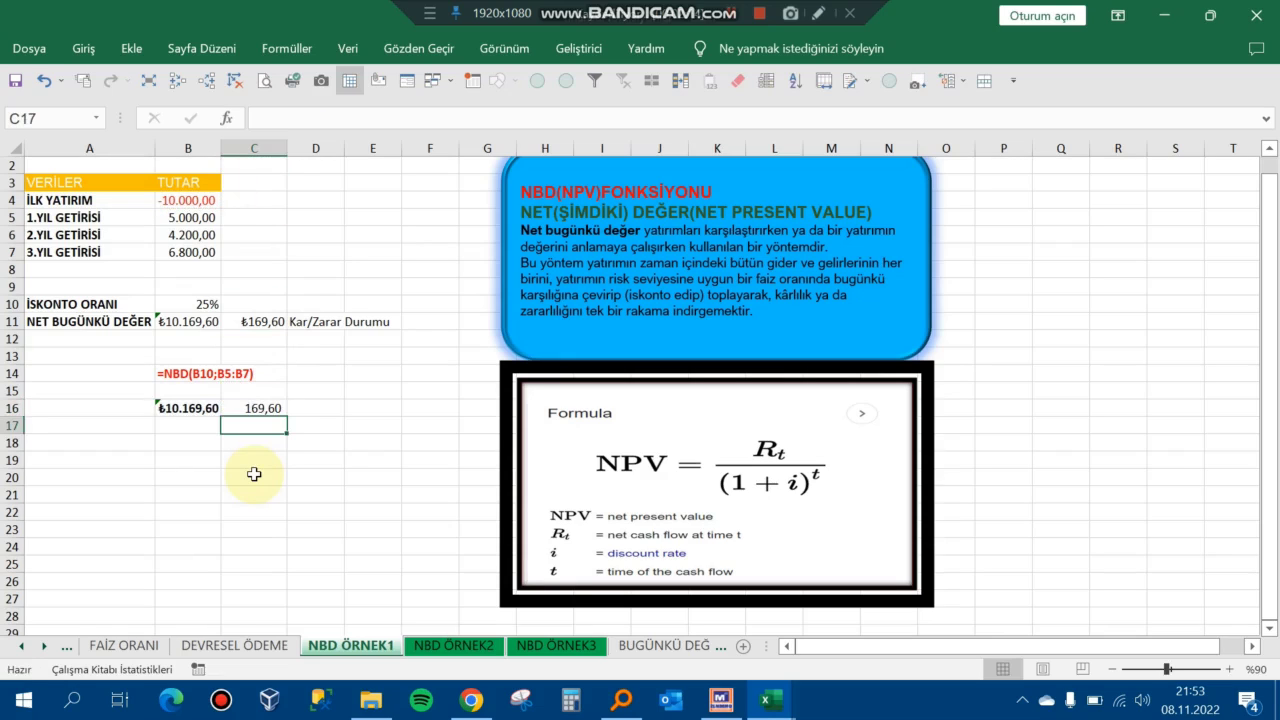
key("Up")
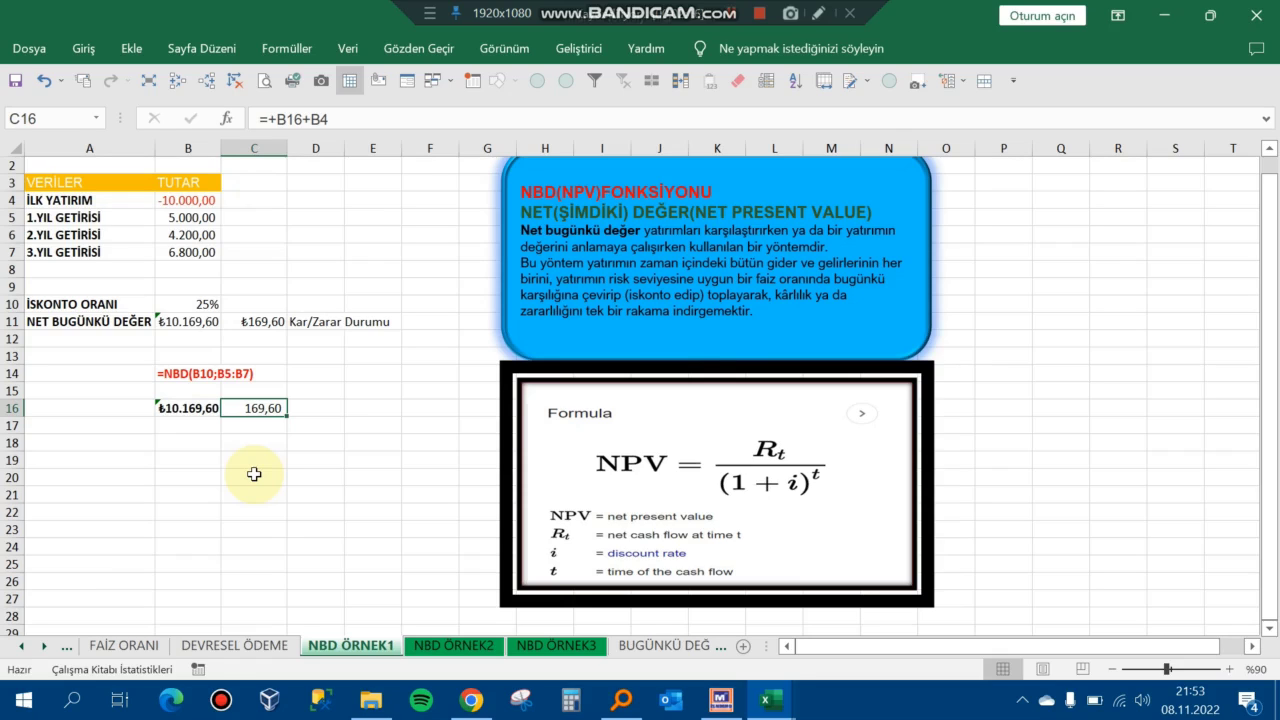
- Change the discount rate in B10 to 20%, making the NPV ₺11.018,52
key("Left")
key("Up")
key("Up")
key("Up")
key("Up")
key("Up")
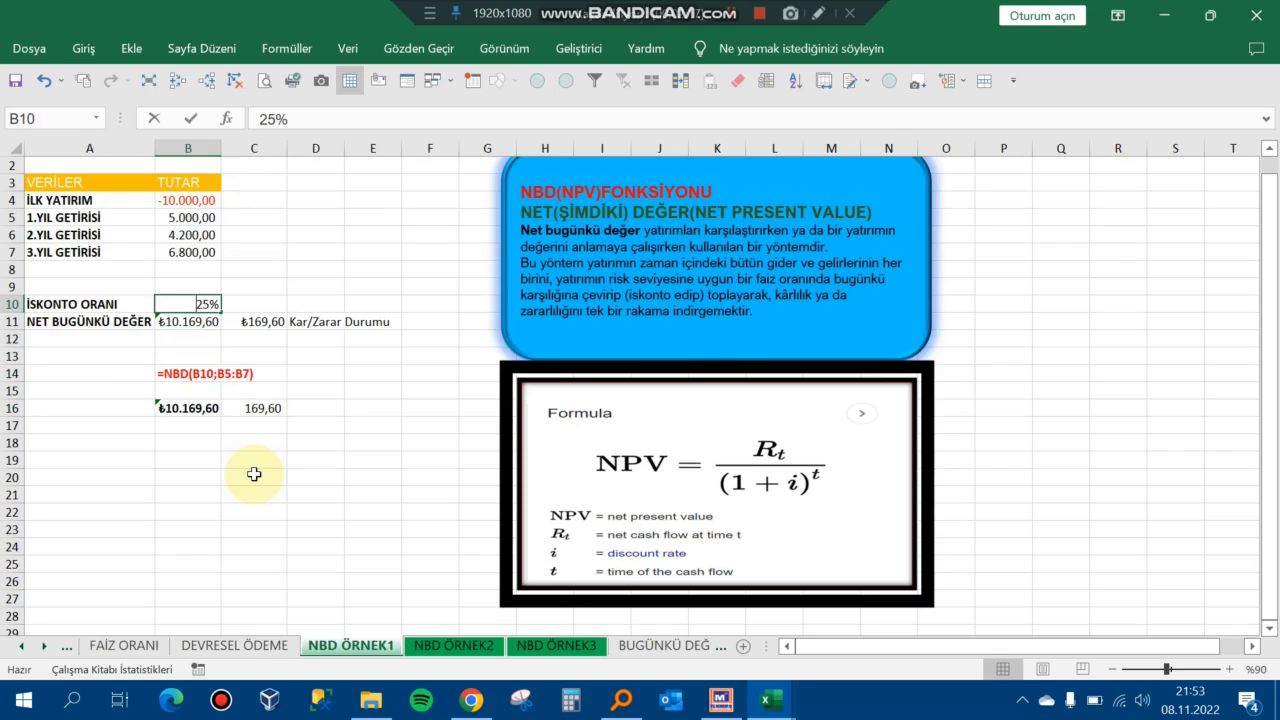
type("20")
key("Return")
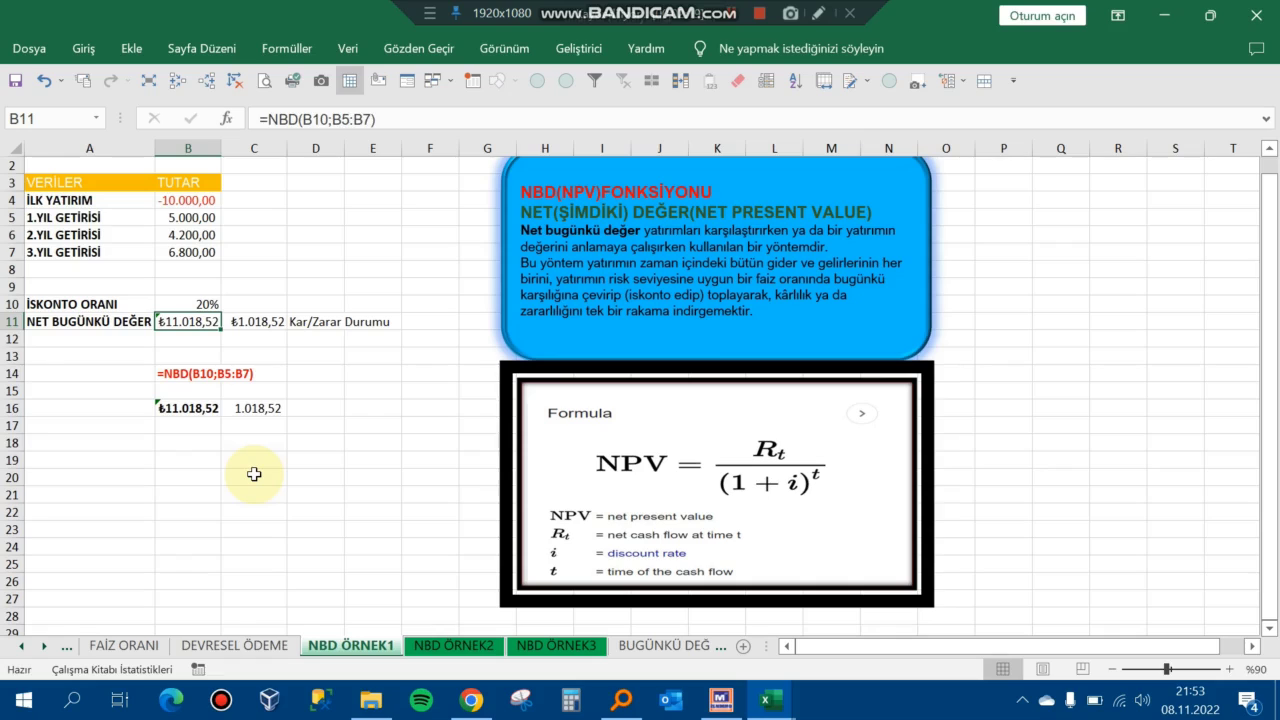
key("Down")
key("Down")
key("Down")
key("Down")
key("Right")
key("Up")
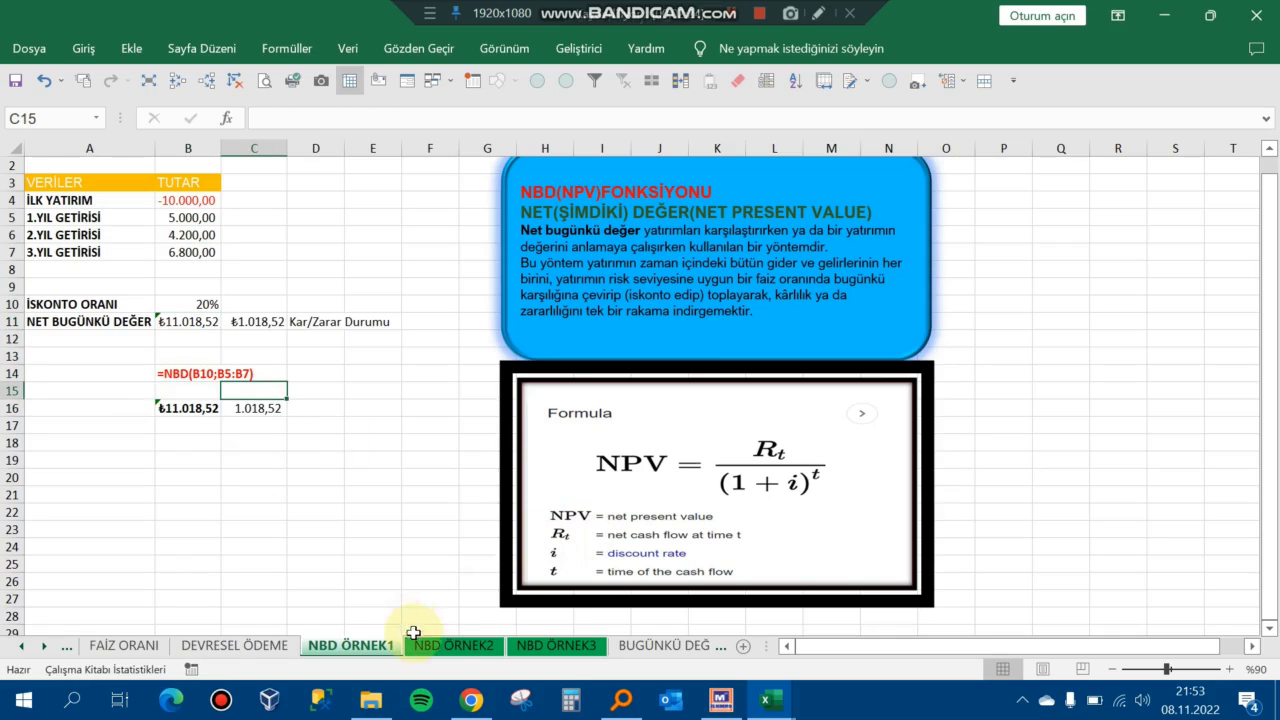
left_click(449, 646)
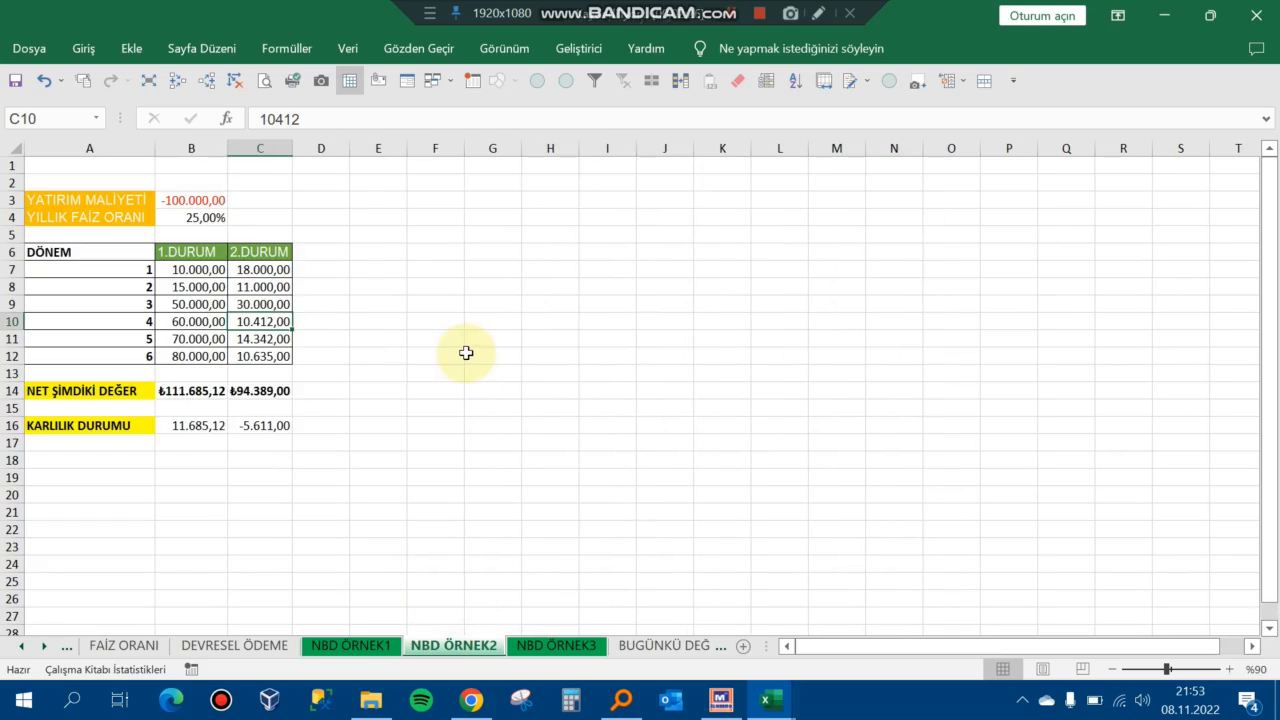
left_click(214, 200)
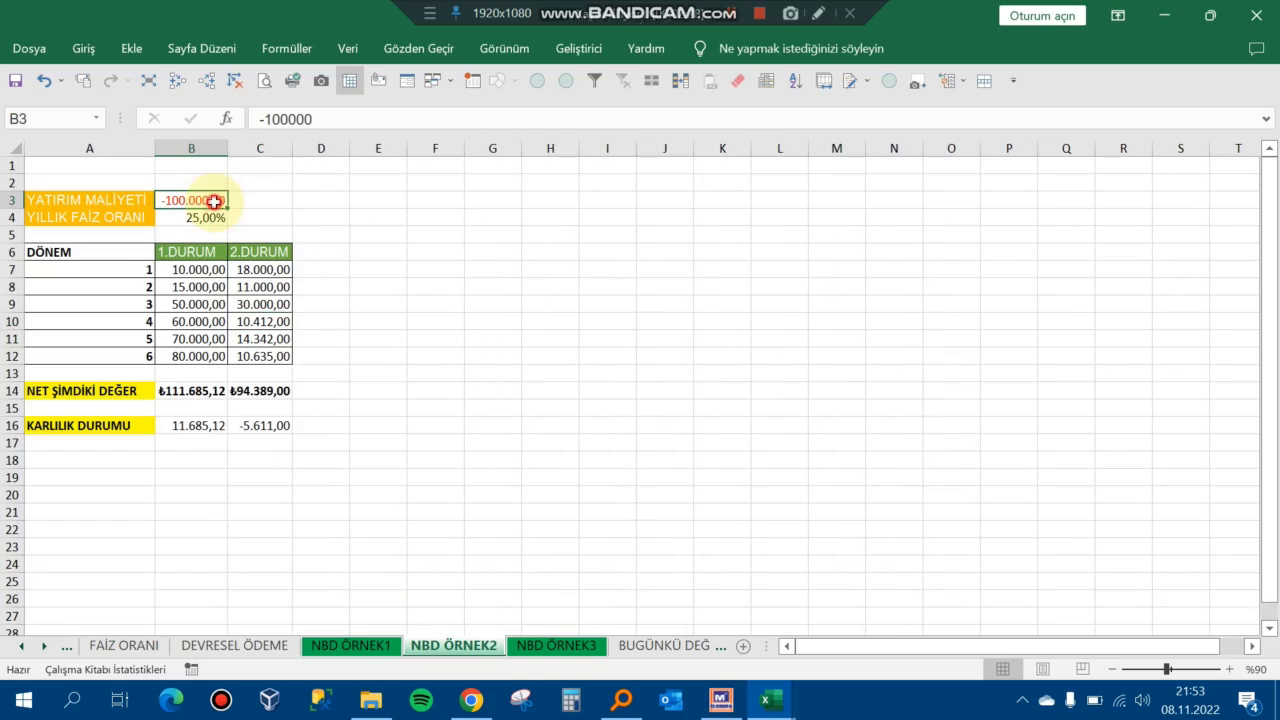
key("Right")
key("Down")
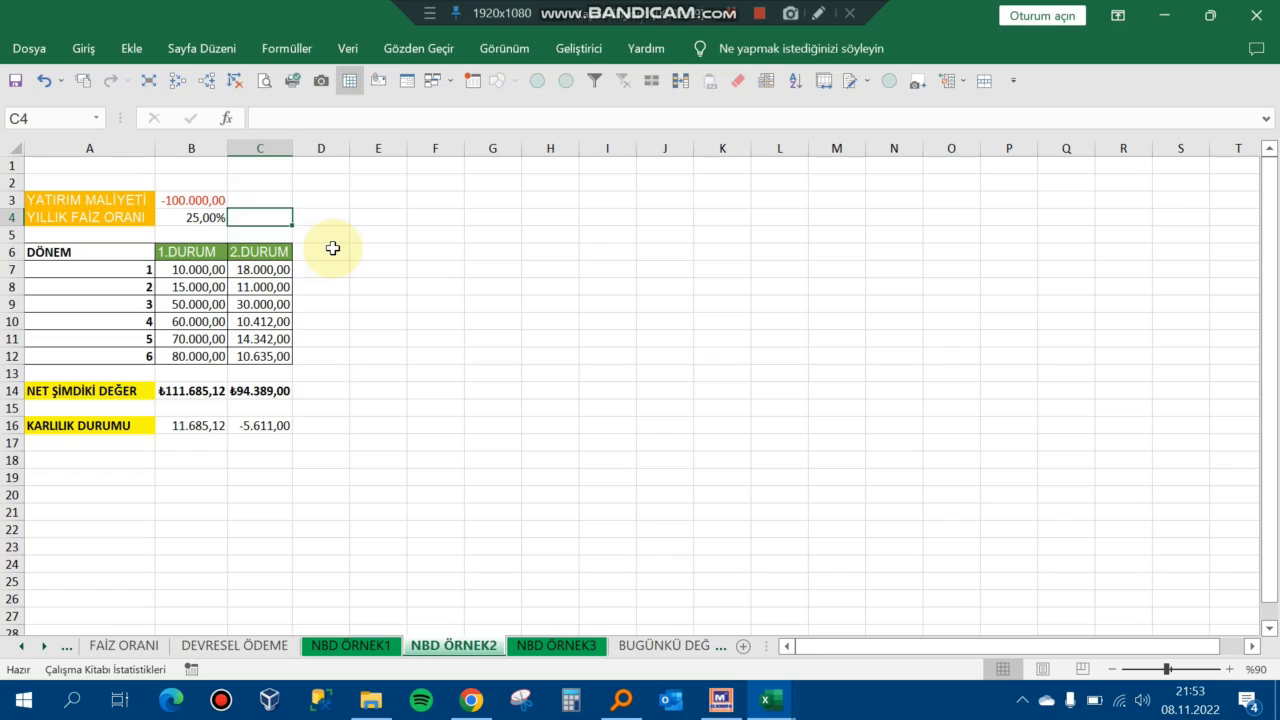
key("Up")
key("Left")
key("Left")
key("Down")
key("Right")
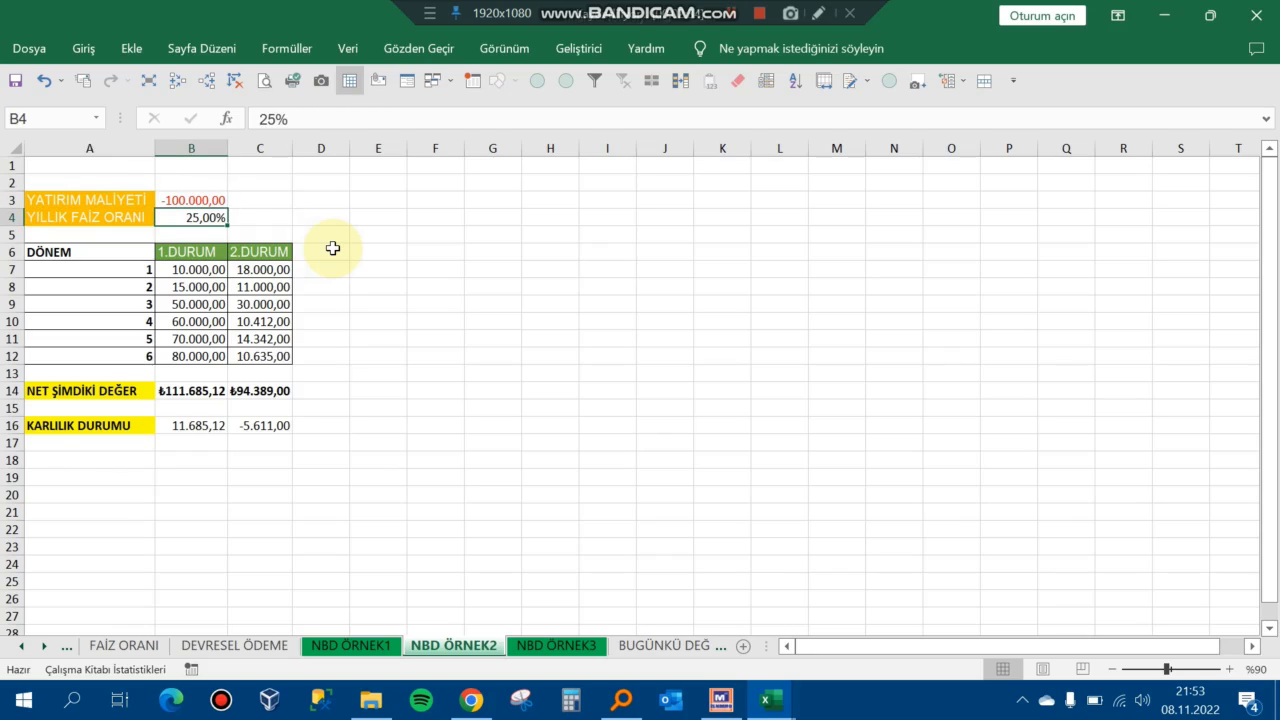
key("Down")
key("Down")
key("Down")
key("Left")
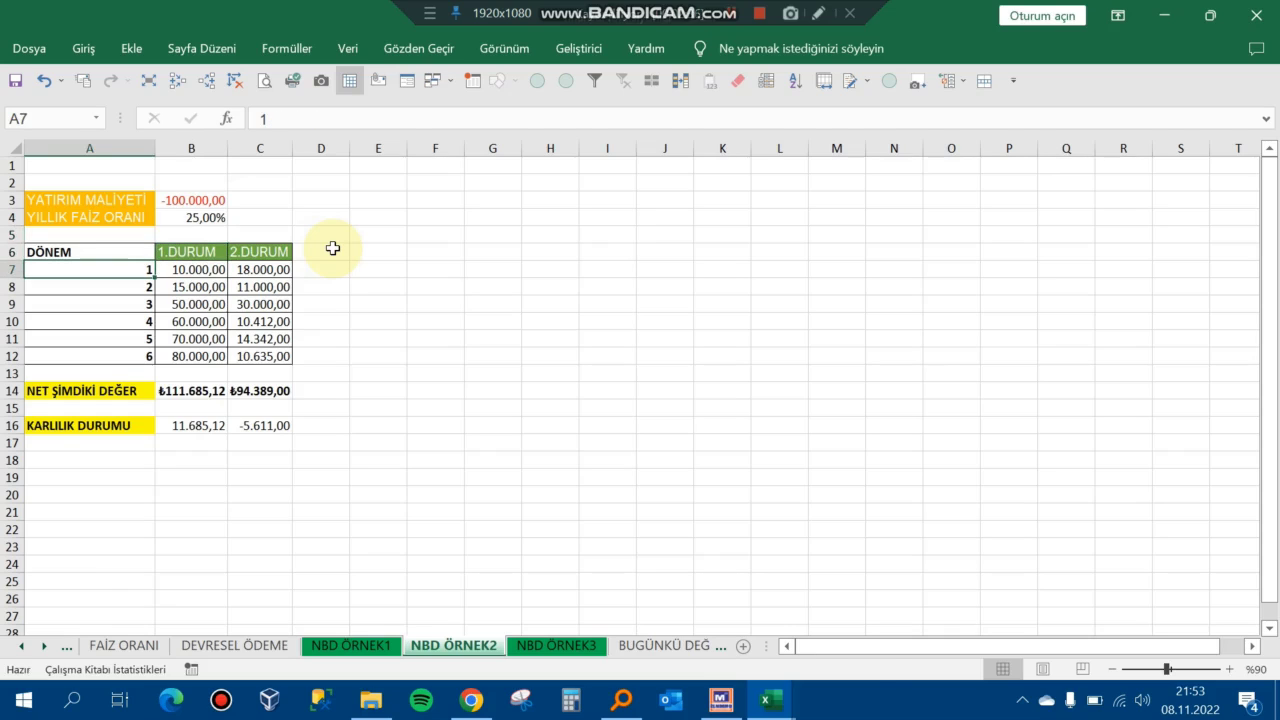
key("shift+Down")
key("shift+Down")
key("shift+Down")
key("shift+Down")
key("shift+Down")
key("Right")
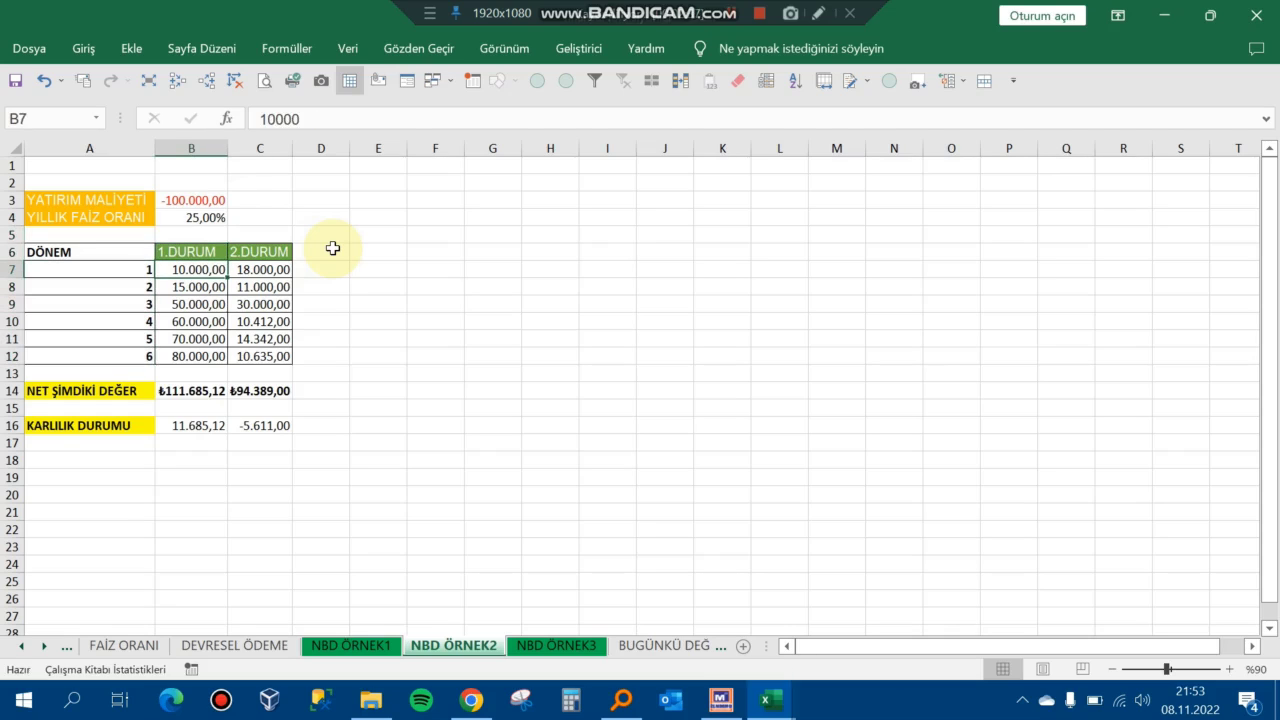
key("Up")
key("Down")
key("shift+Down")
key("shift+Down")
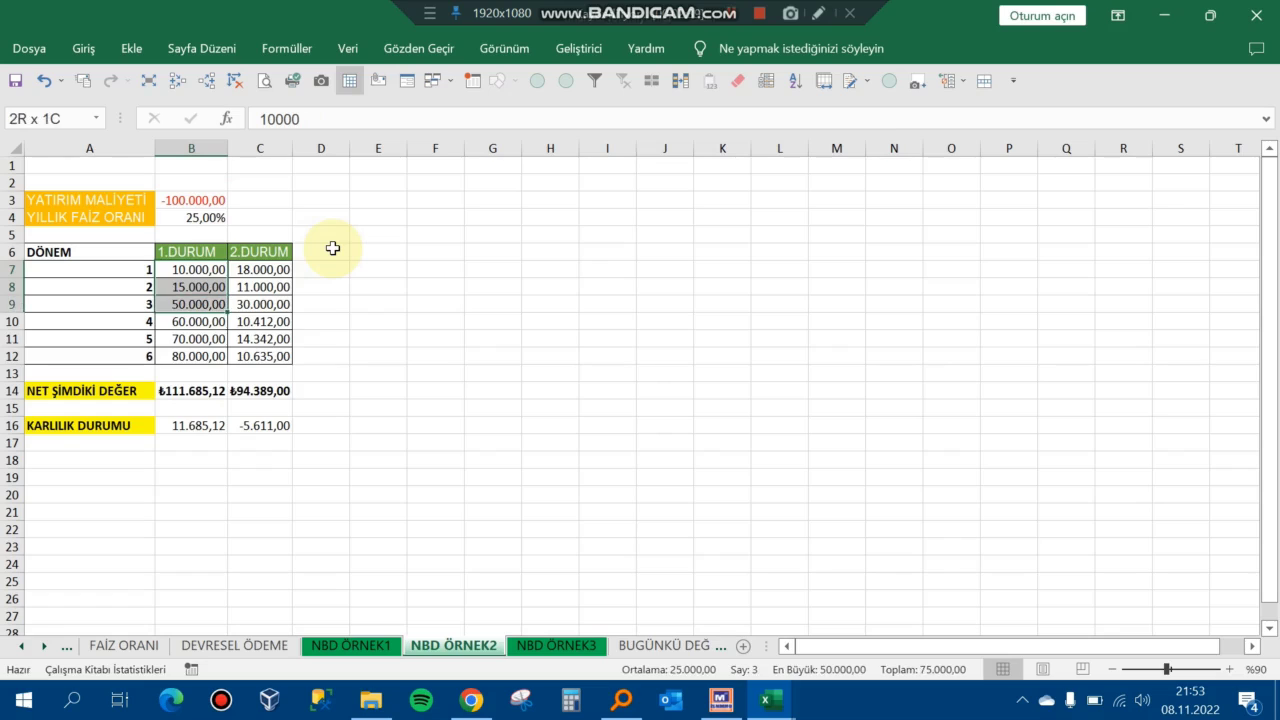
key("shift+Down")
key("shift+Down")
key("shift+Down")
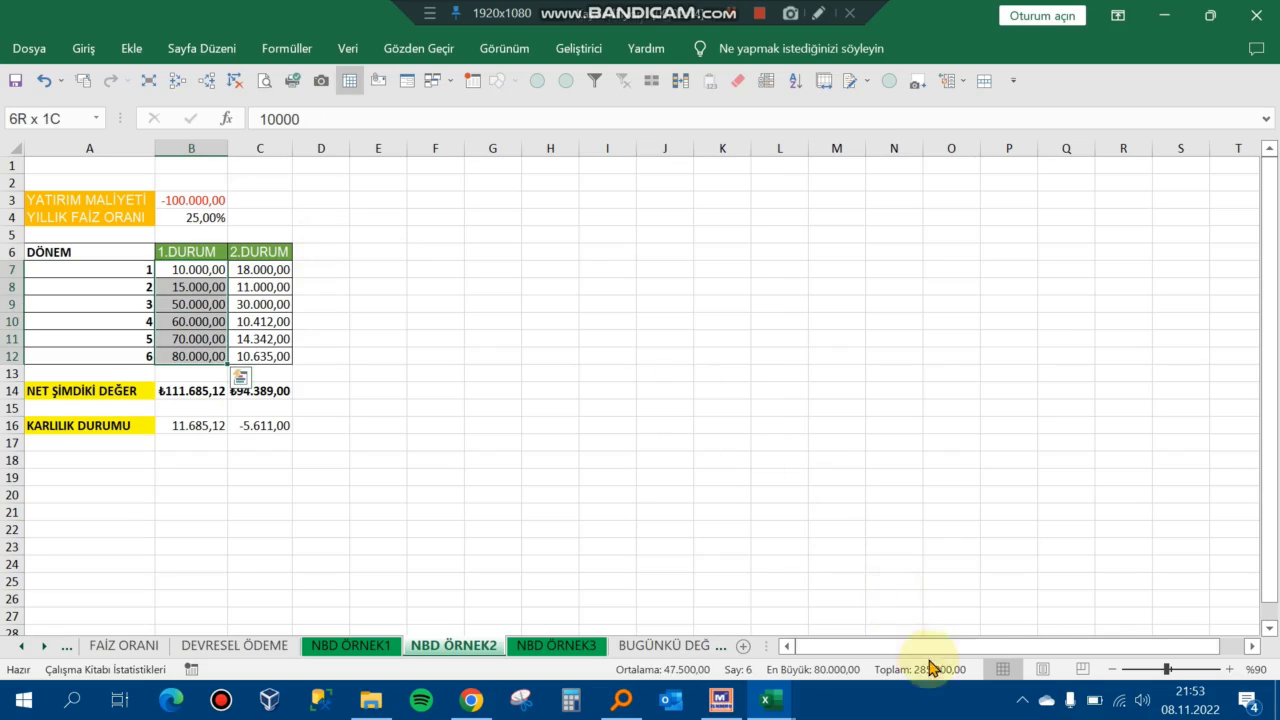
left_click(277, 269)
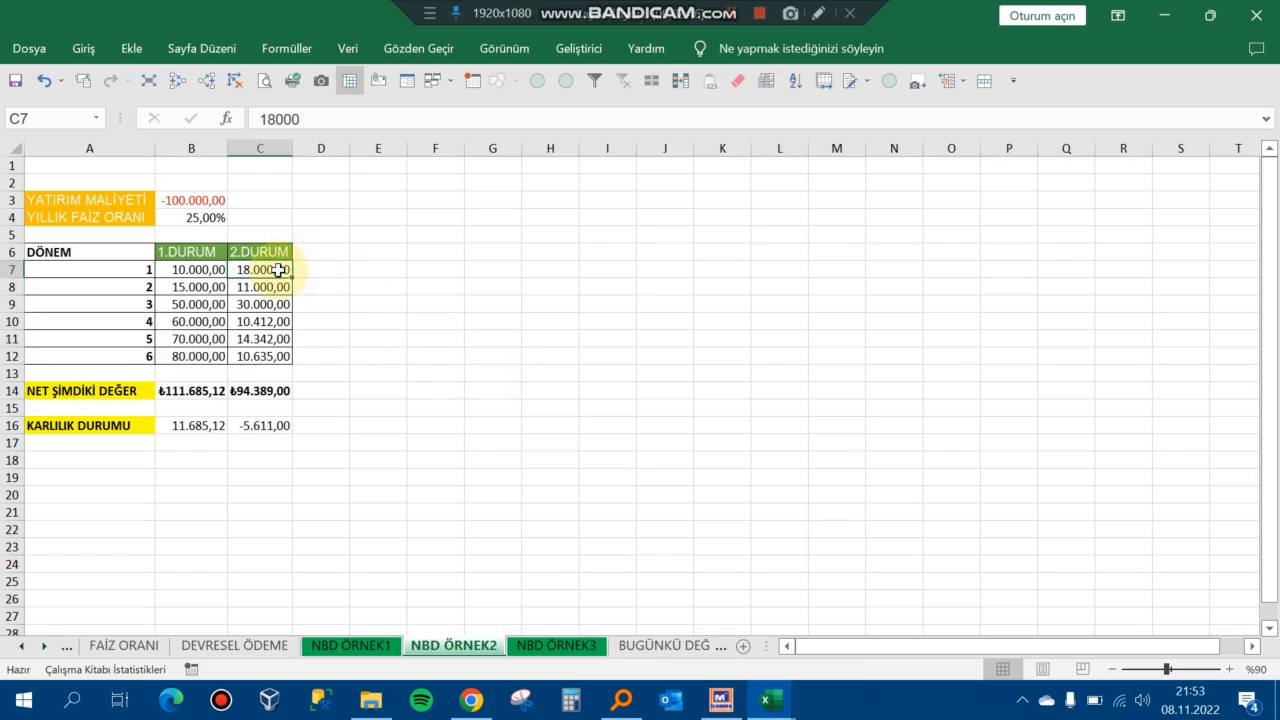
key("shift+Down")
key("shift+Down")
key("shift+Down")
key("shift+Down")
key("shift+Down")
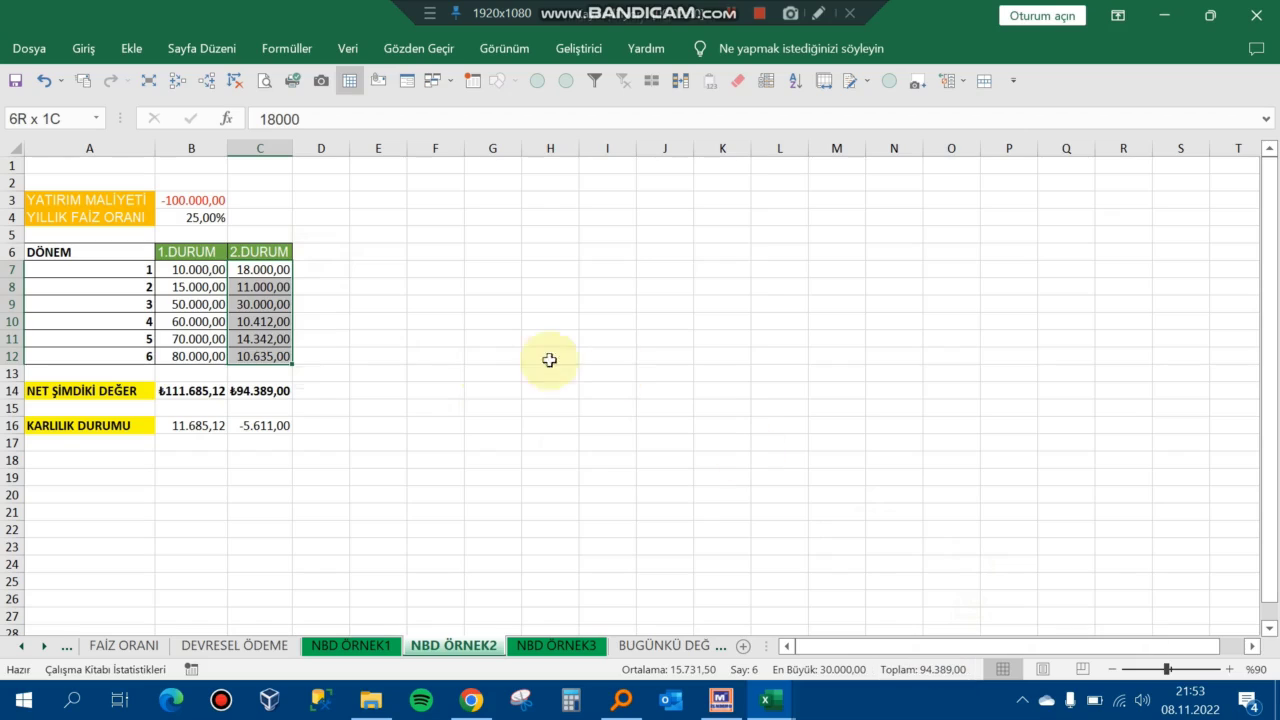
key("Down")
key("Down")
key("Down")
key("Down")
key("Down")
key("Down")
key("Down")
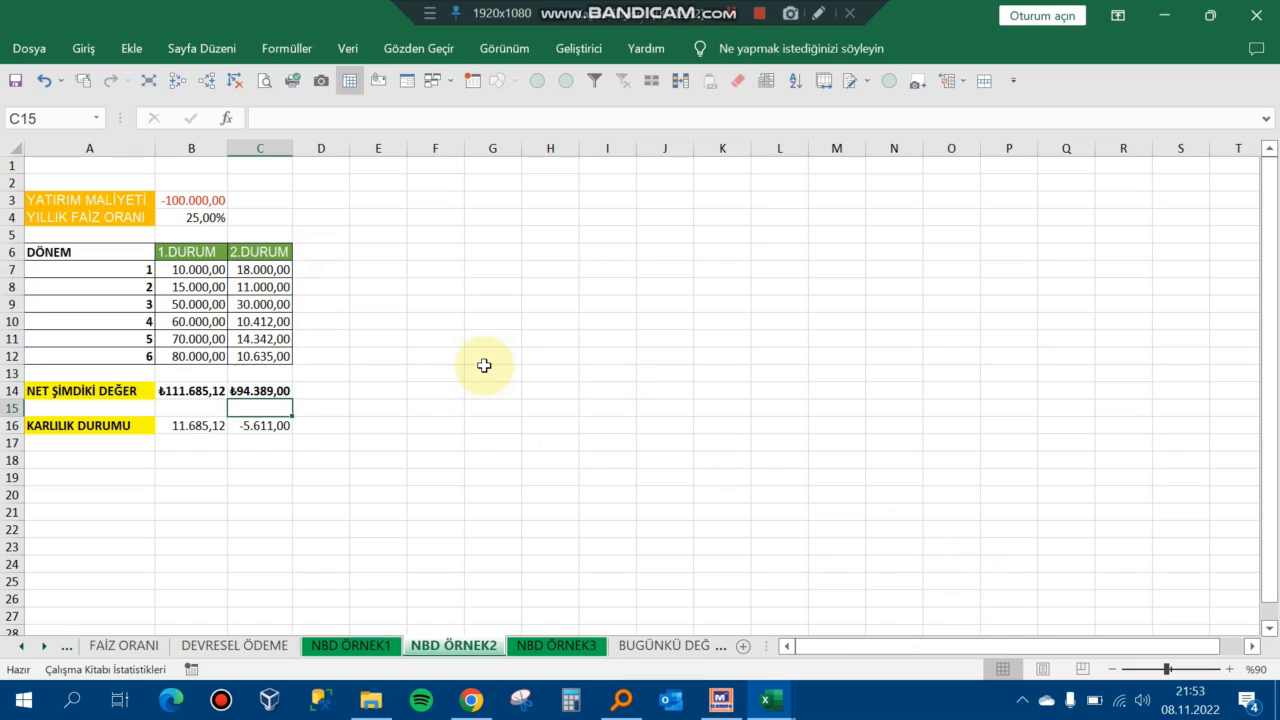
key("Left")
key("Up")
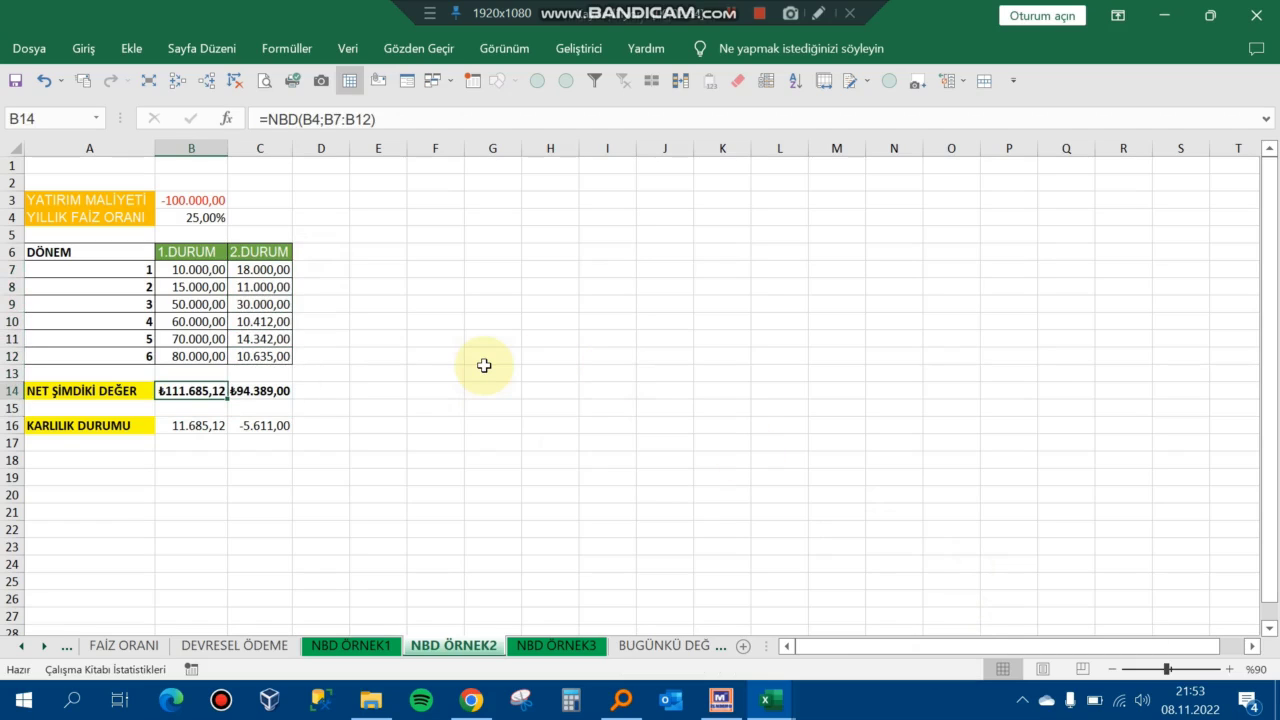
key("Right")
key("Right")
- Re-enter =NBD(B4;B7:B12) in B14, returning ₺111.685,12, and compare it with C14
key("Left")
key("Left")
type("=")
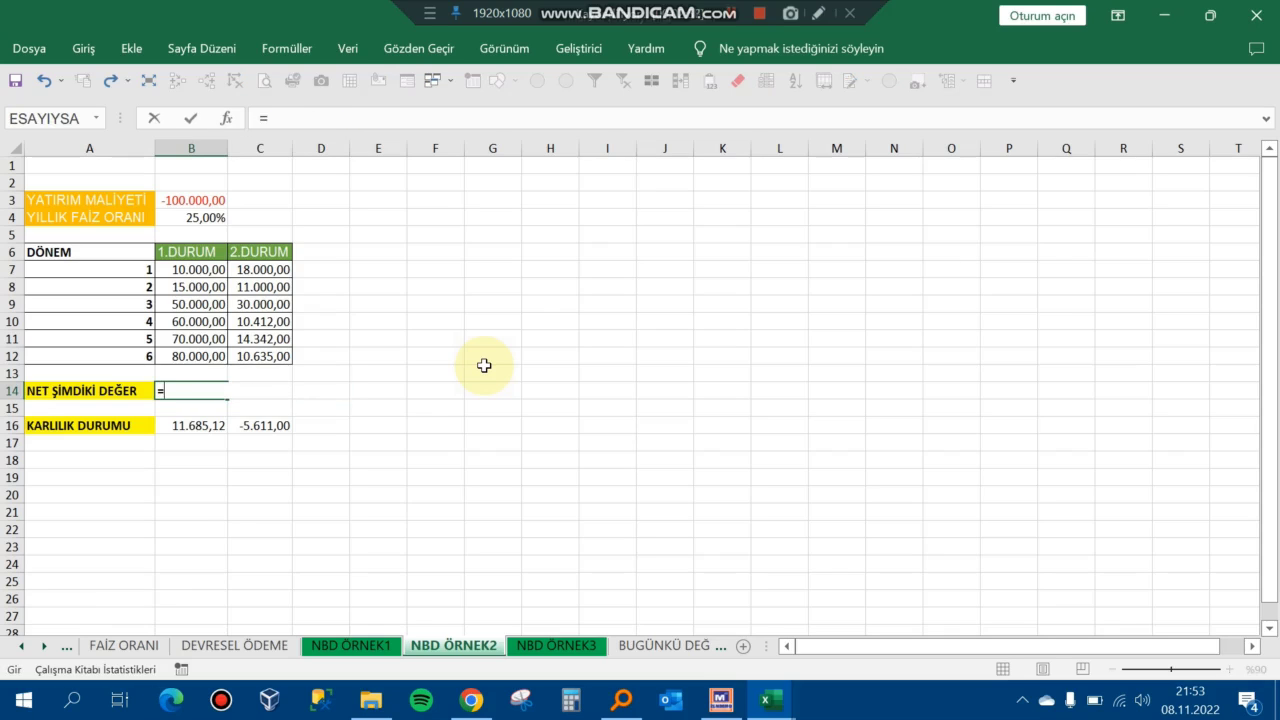
type("NBD")
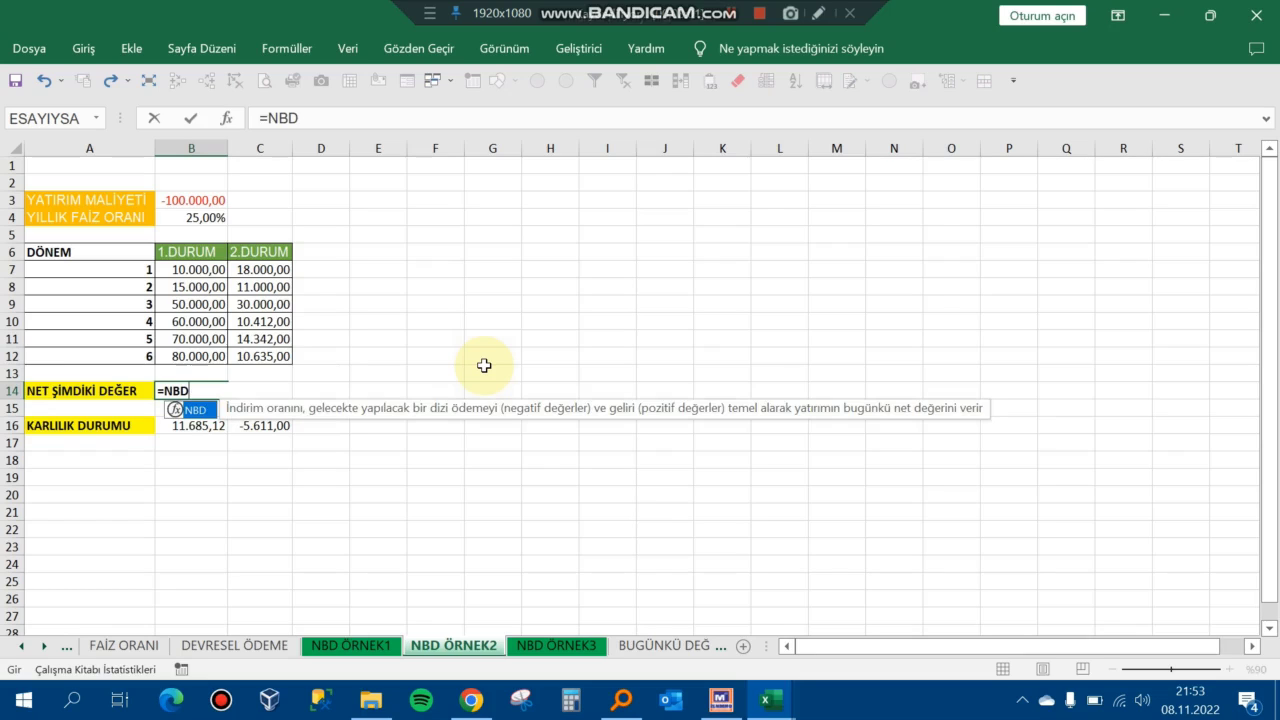
type("(")
key("Up")
key("Up")
key("Up")
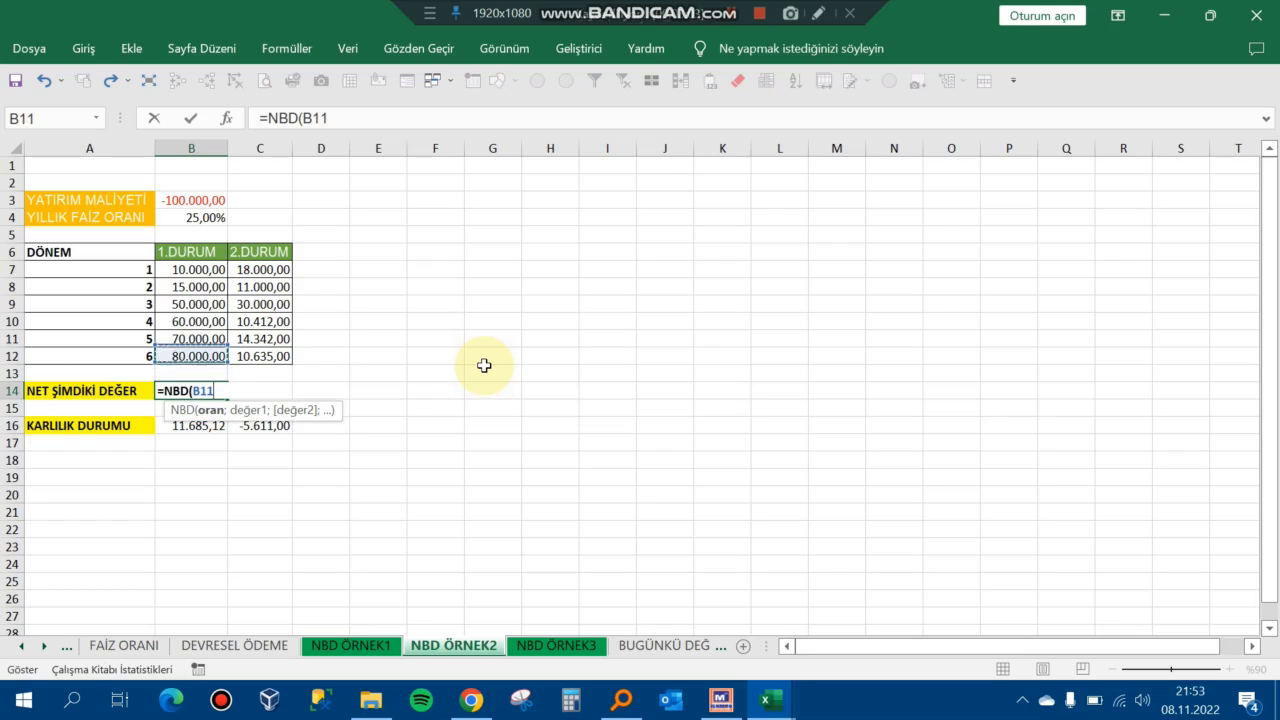
key("Up")
key("Up")
key("Up")
key("Up")
key("Up")
key("Up")
key("Up")
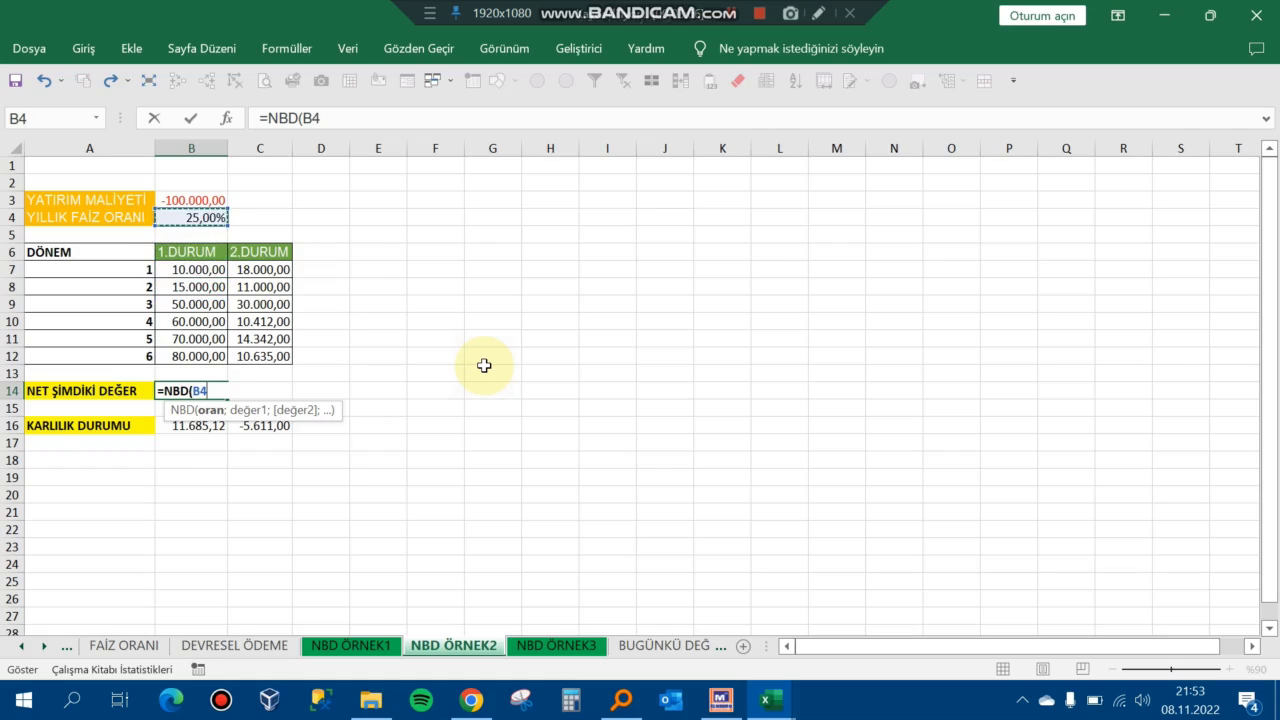
type(";")
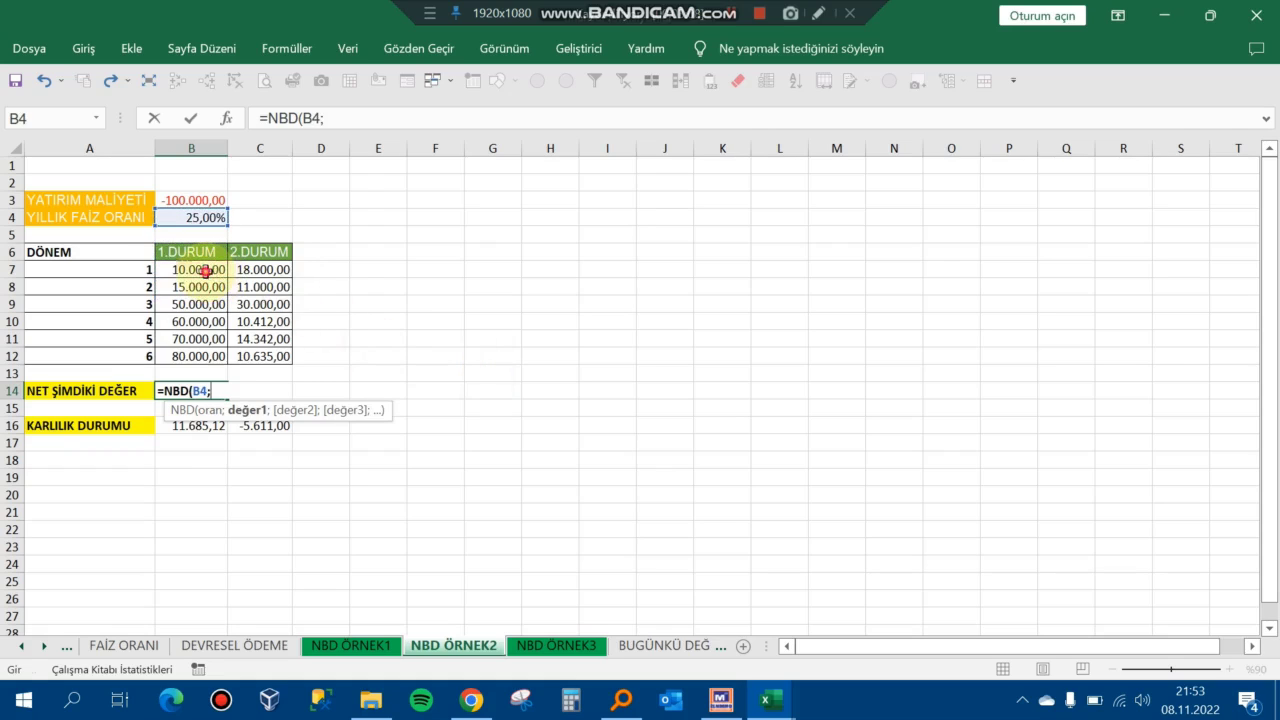
left_click_drag(205, 270, 218, 355)
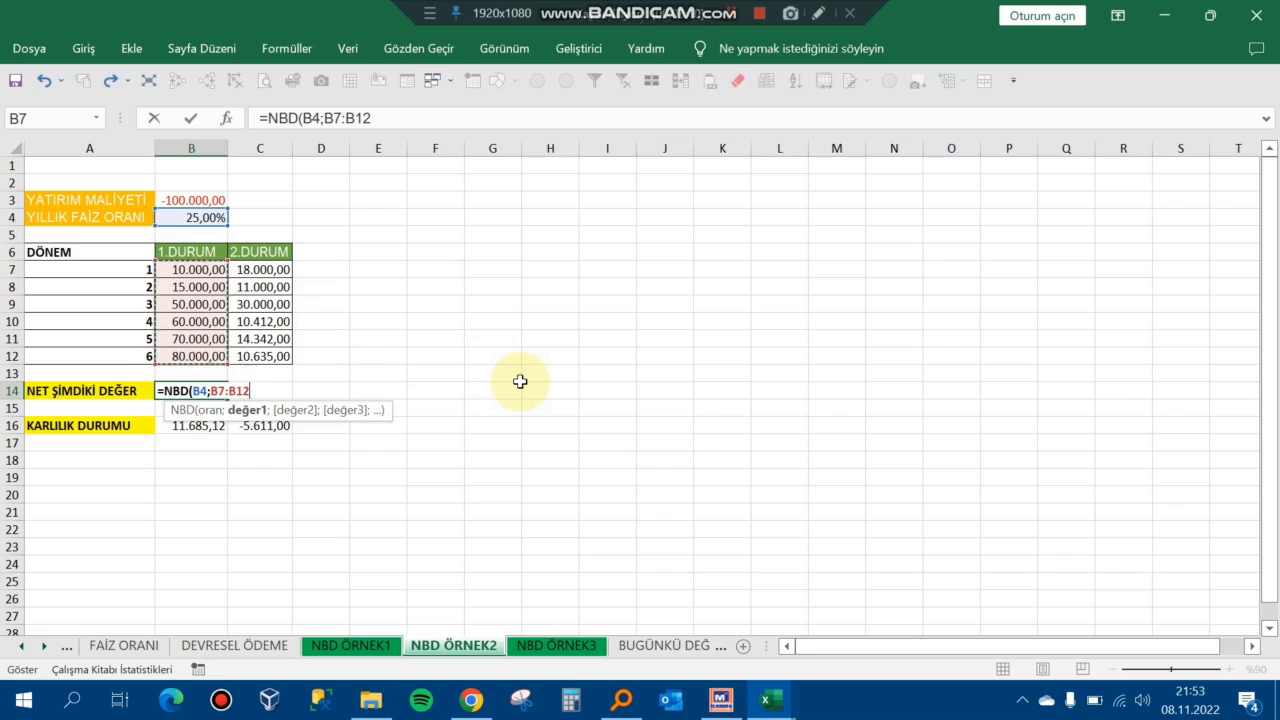
type(")")
key("Return")
key("Up")
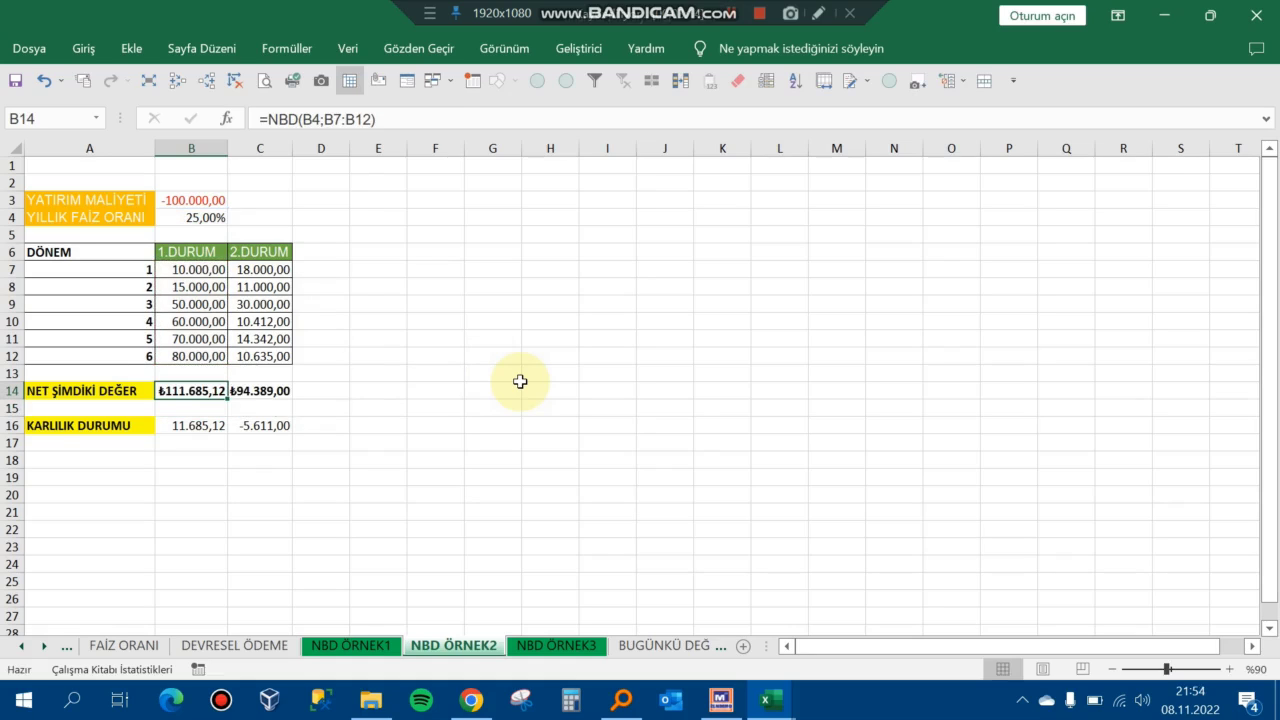
key("Right")
key("Left")
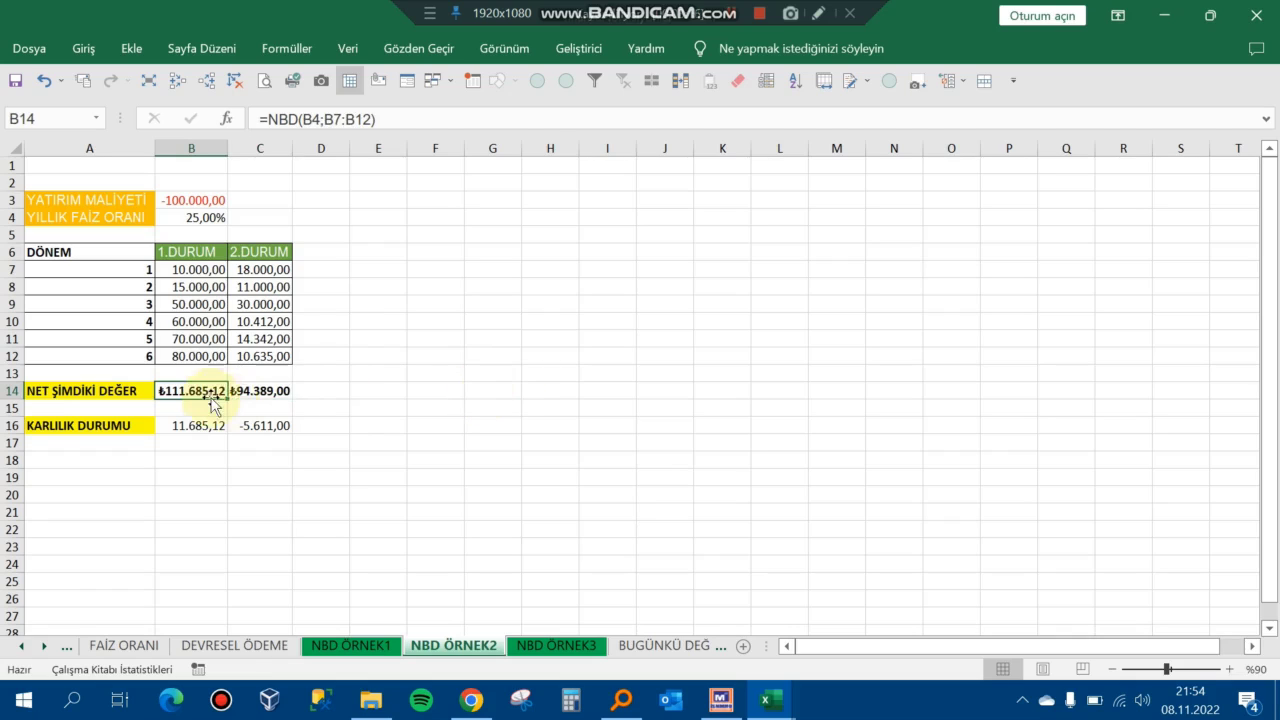
- Compare both NPV results and review the 1.DURUM cash flows and profitability
left_click_drag(226, 397, 262, 395)
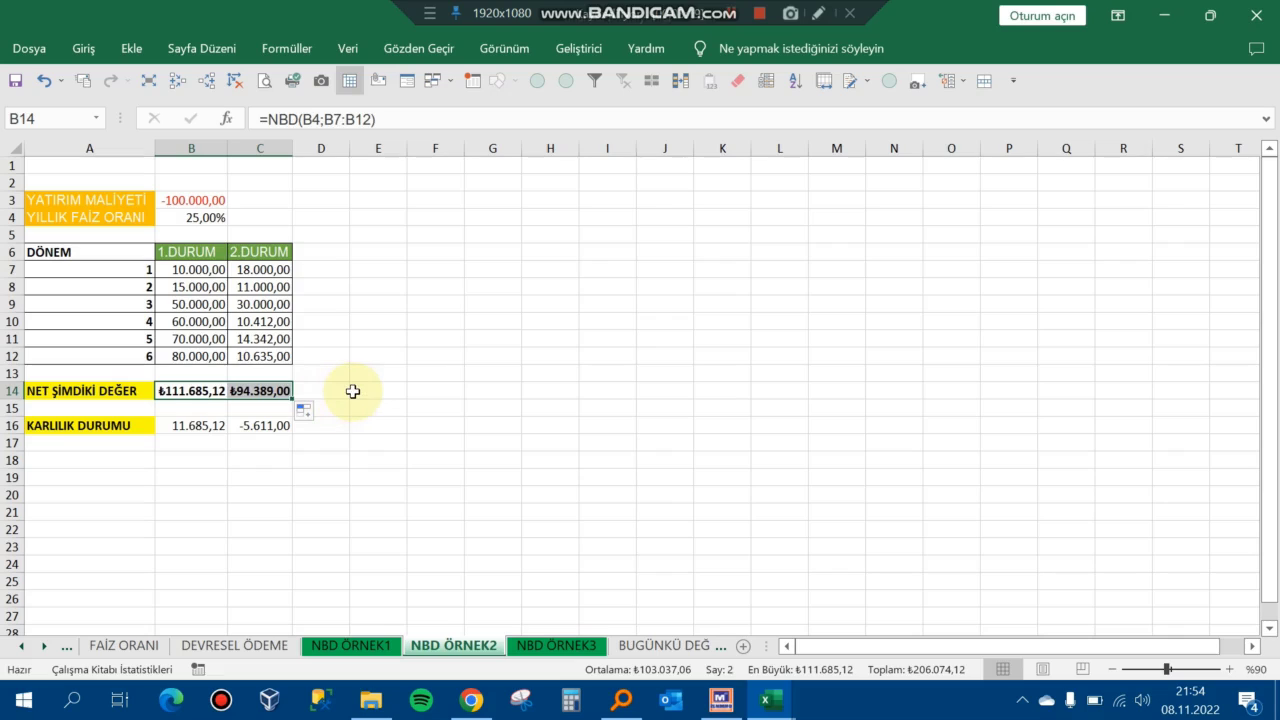
key("Left")
key("Right")
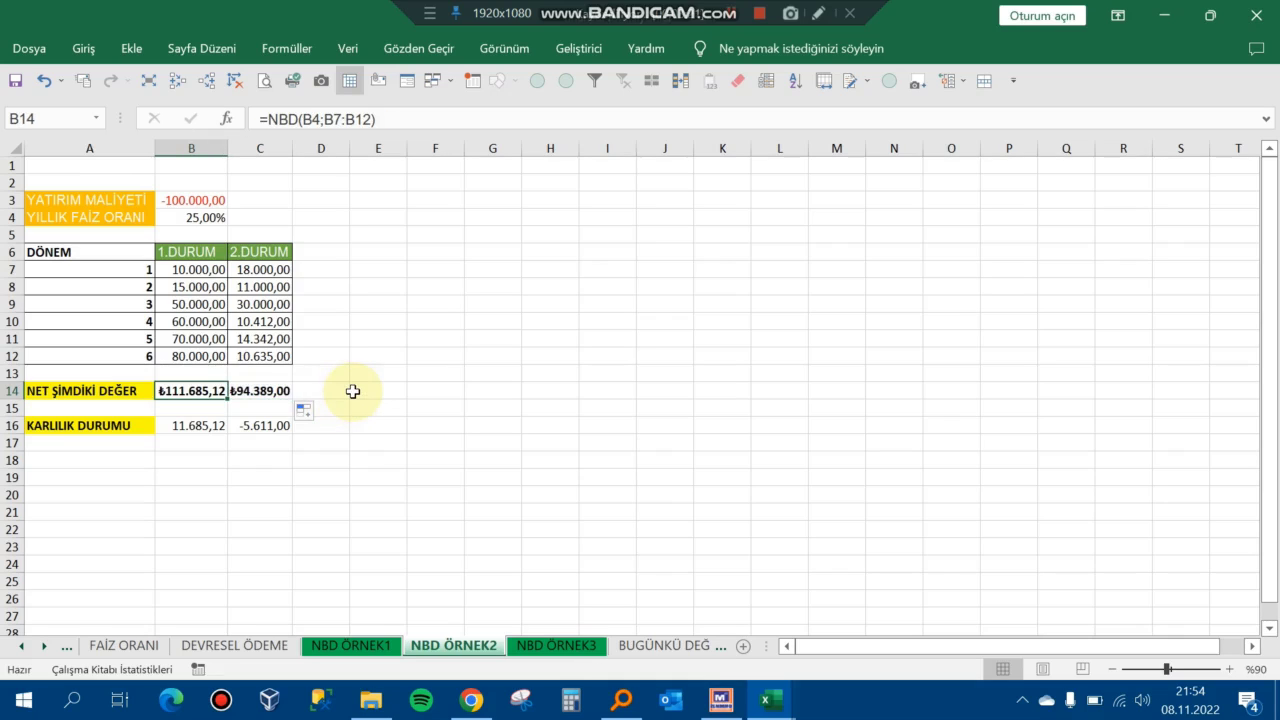
key("Down")
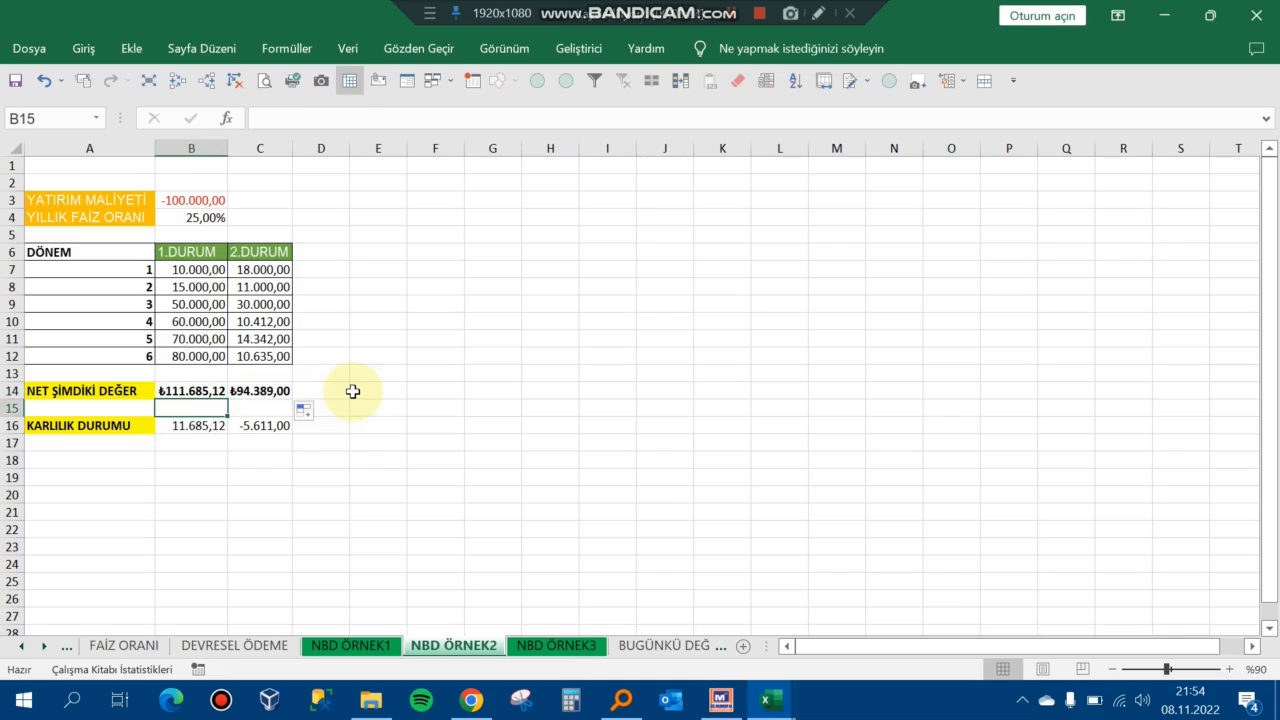
key("Up")
key("Up")
key("Up")
key("Up")
key("Down")
key("Down")
key("Down")
key("Down")
key("Left")
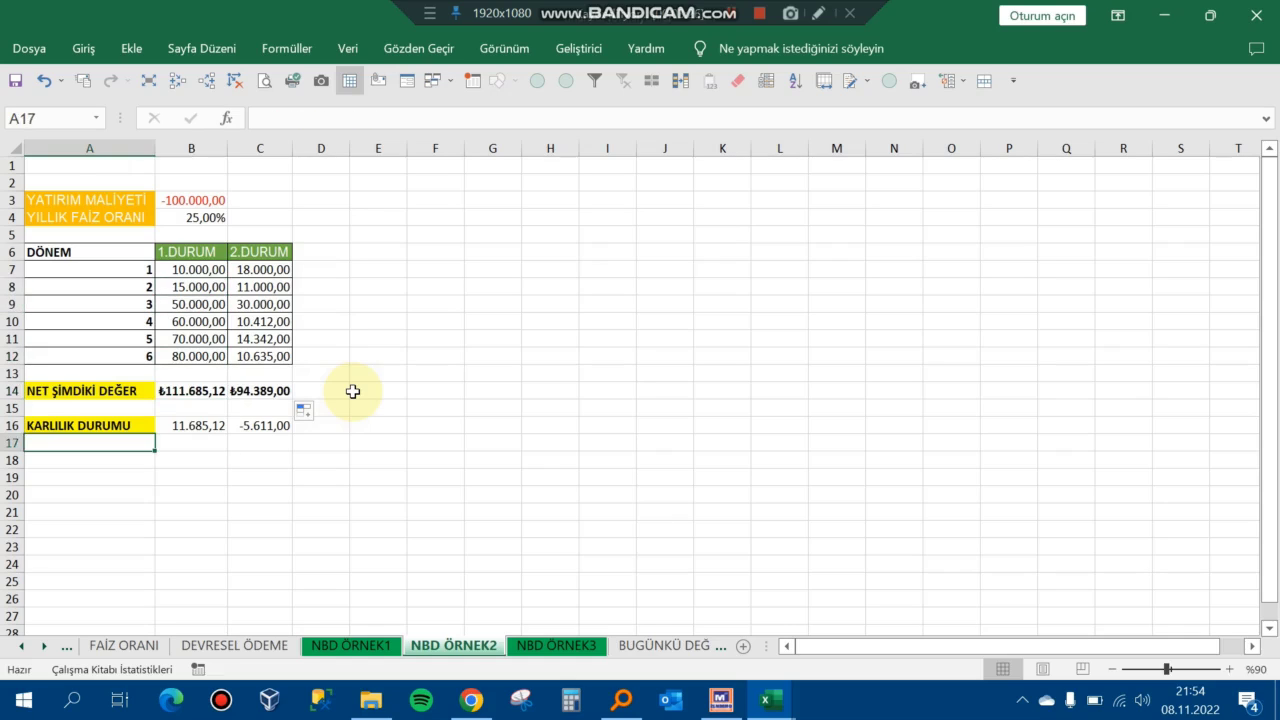
key("Up")
key("Right")
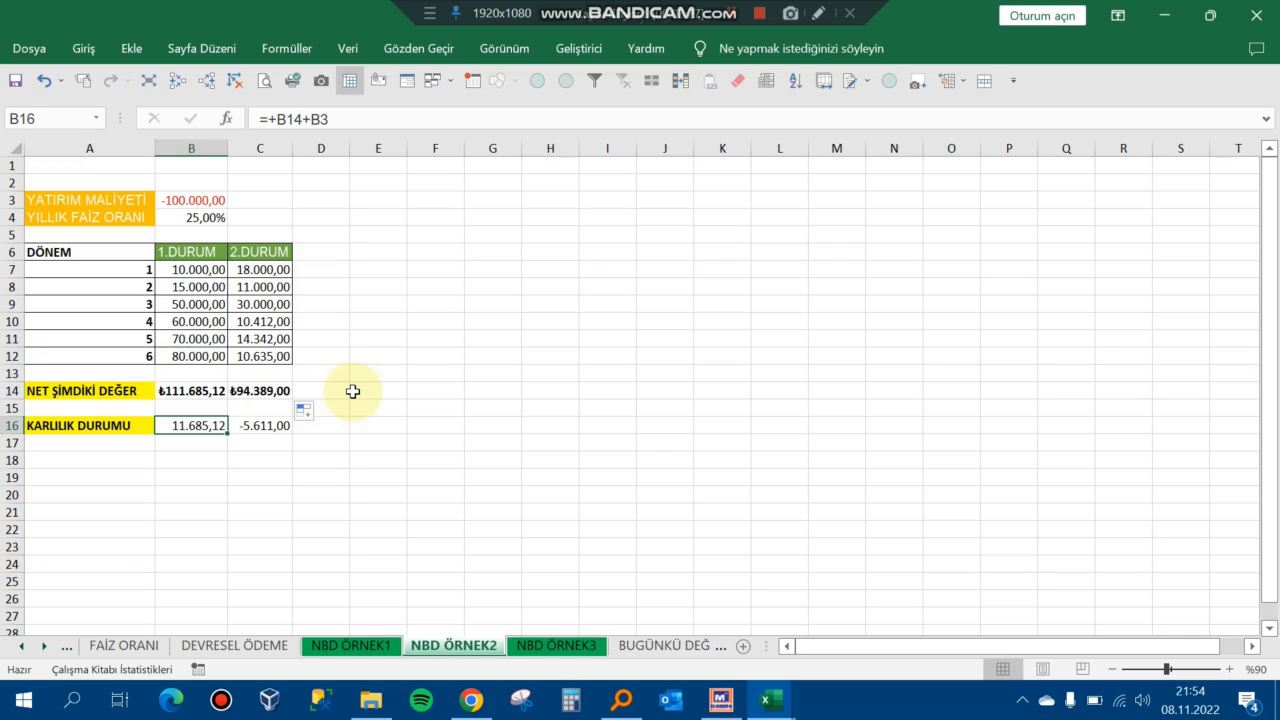
key("Up")
key("Up")
key("Up")
key("Up")
key("Up")
key("Up")
key("shift+Down")
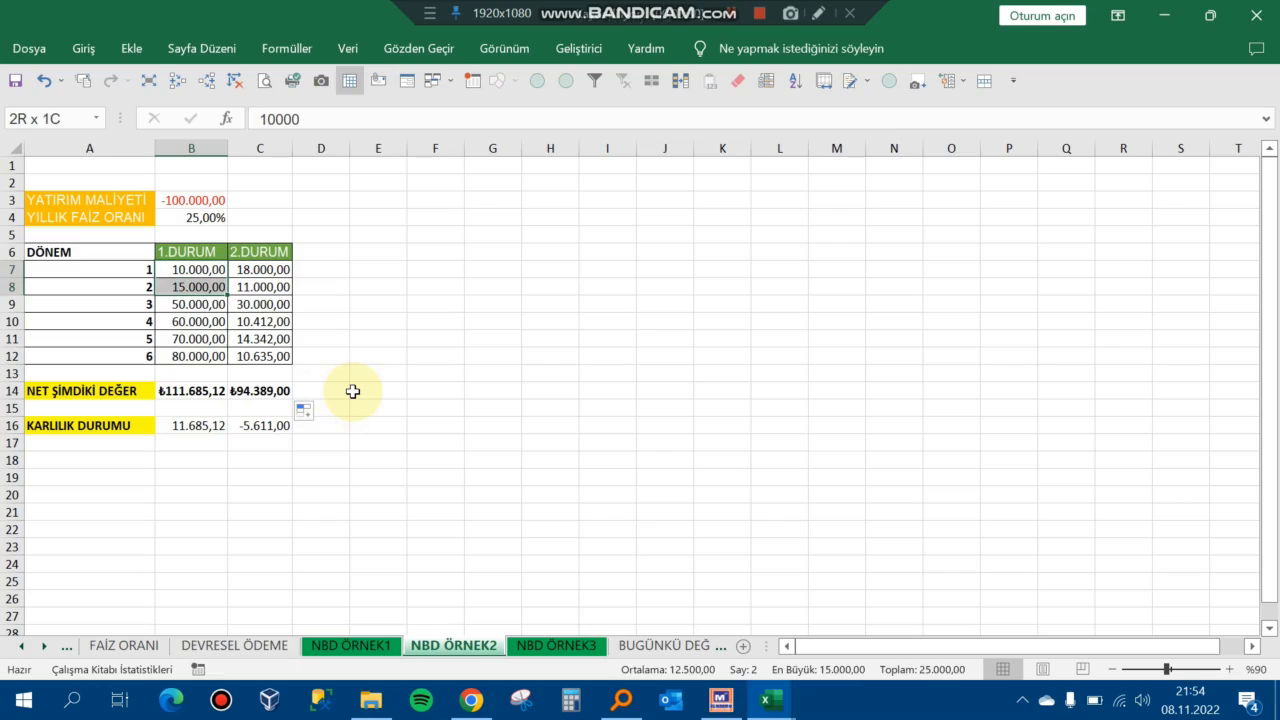
key("shift+Down")
key("shift+Down")
key("shift+Down")
key("shift+Down")
key("Down")
key("Down")
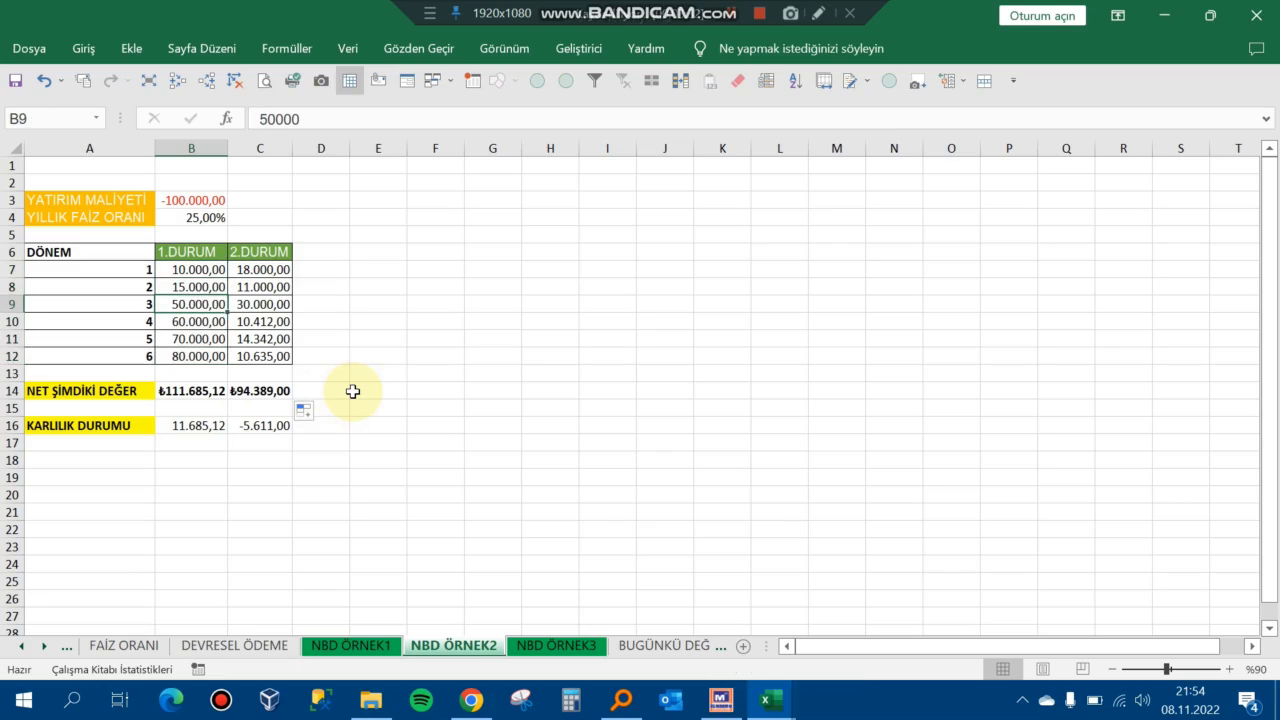
key("Down")
key("Down")
key("Down")
- Review the 2.DURUM cash flows in C7:C12 and its profitability
key("Down")
key("Down")
key("Down")
key("Right")
key("Up")
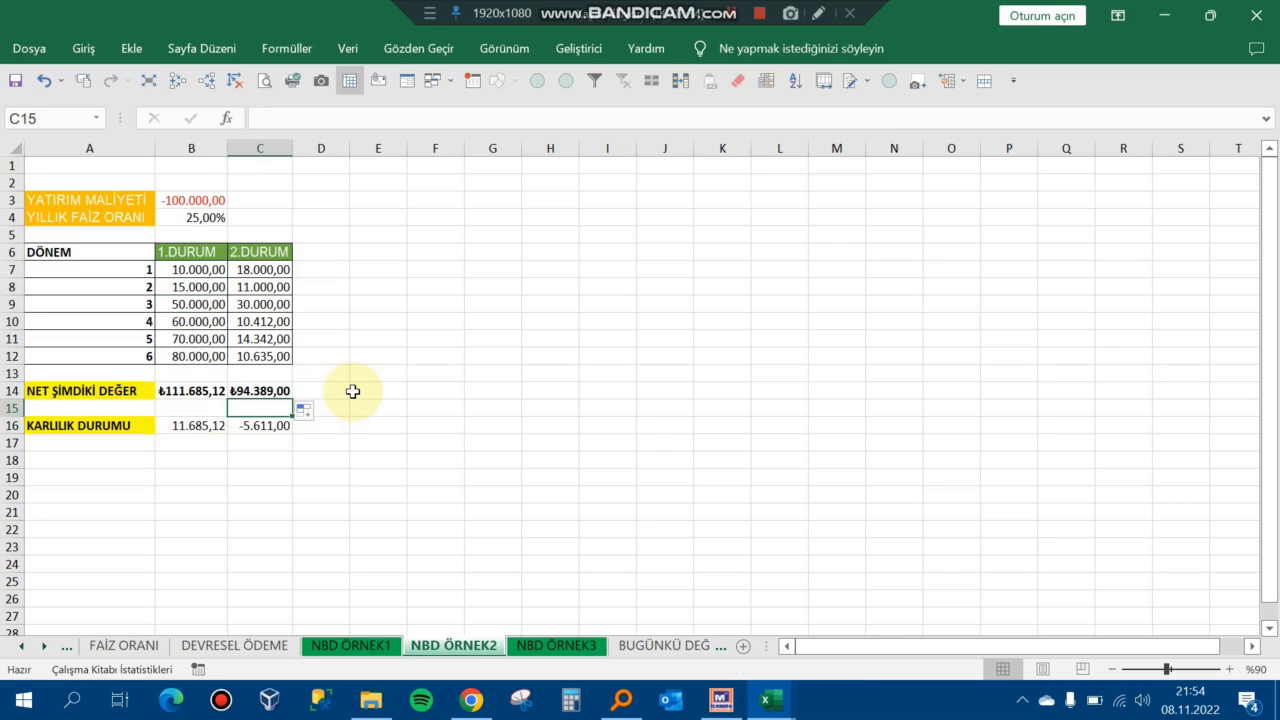
key("Up")
key("Up")
key("Up")
key("Up")
key("Down")
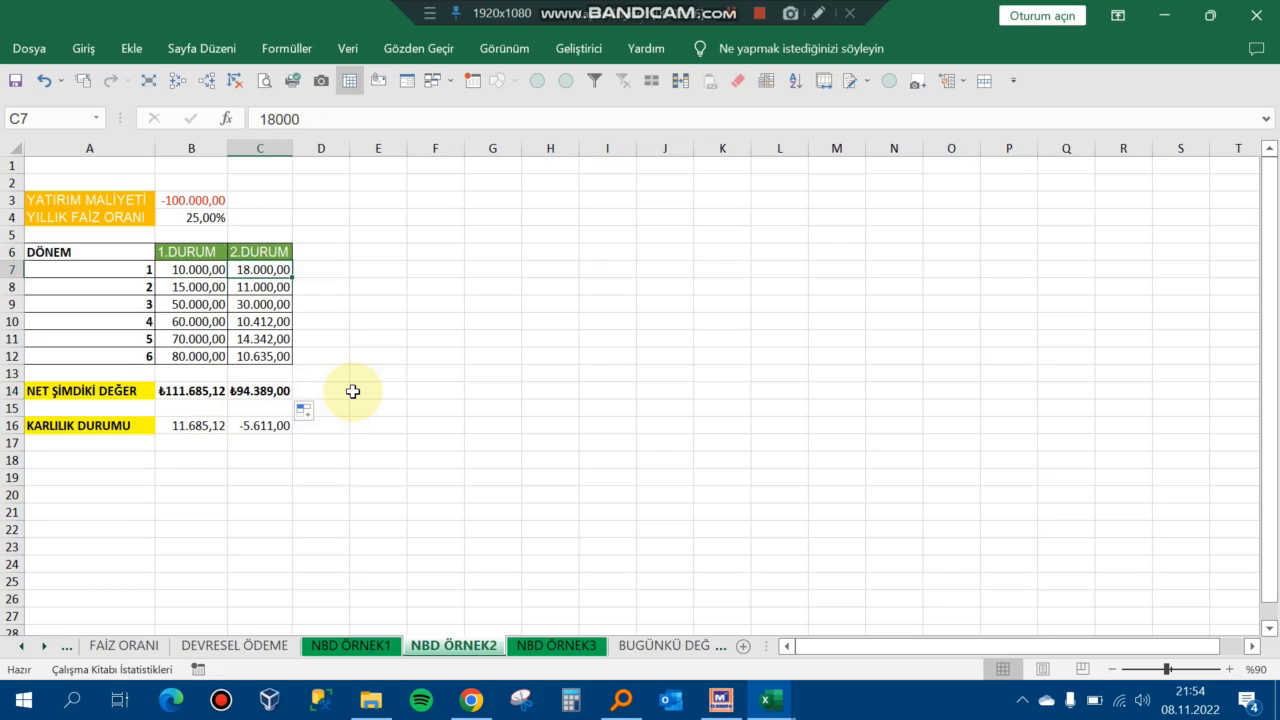
key("shift+Down")
key("shift+Down")
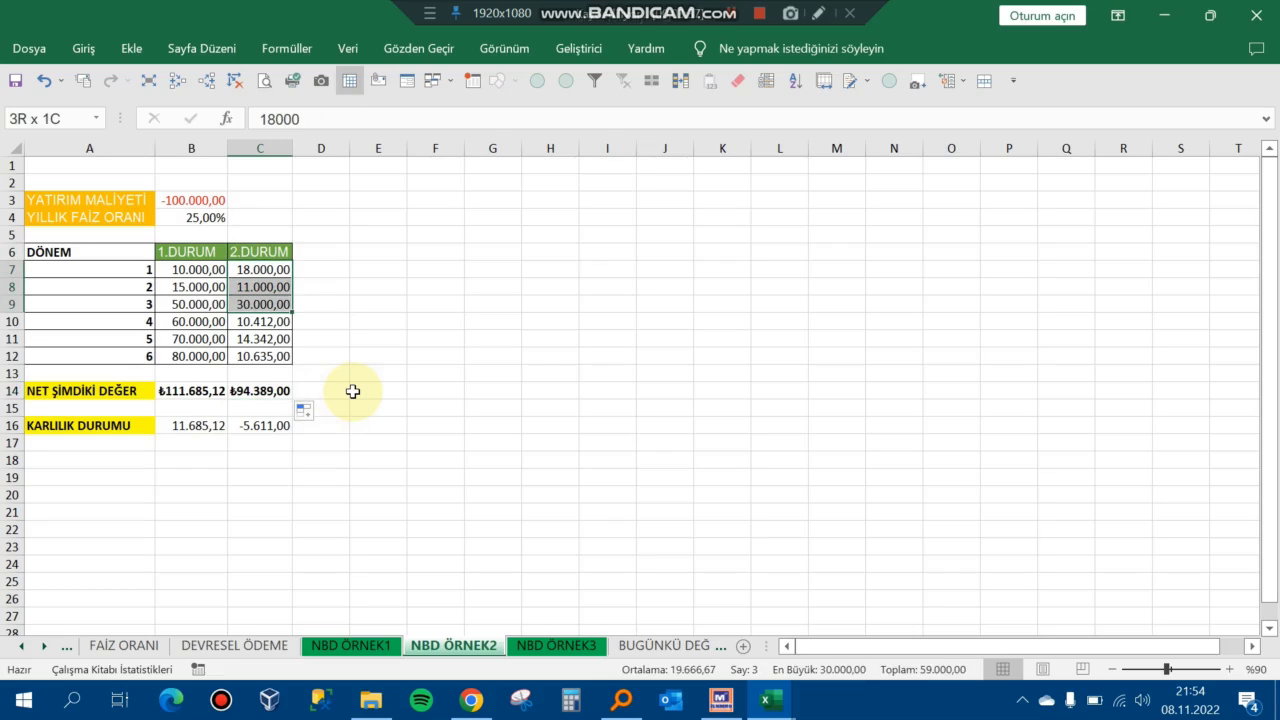
key("shift+Down")
key("shift+Down")
key("shift+Down")
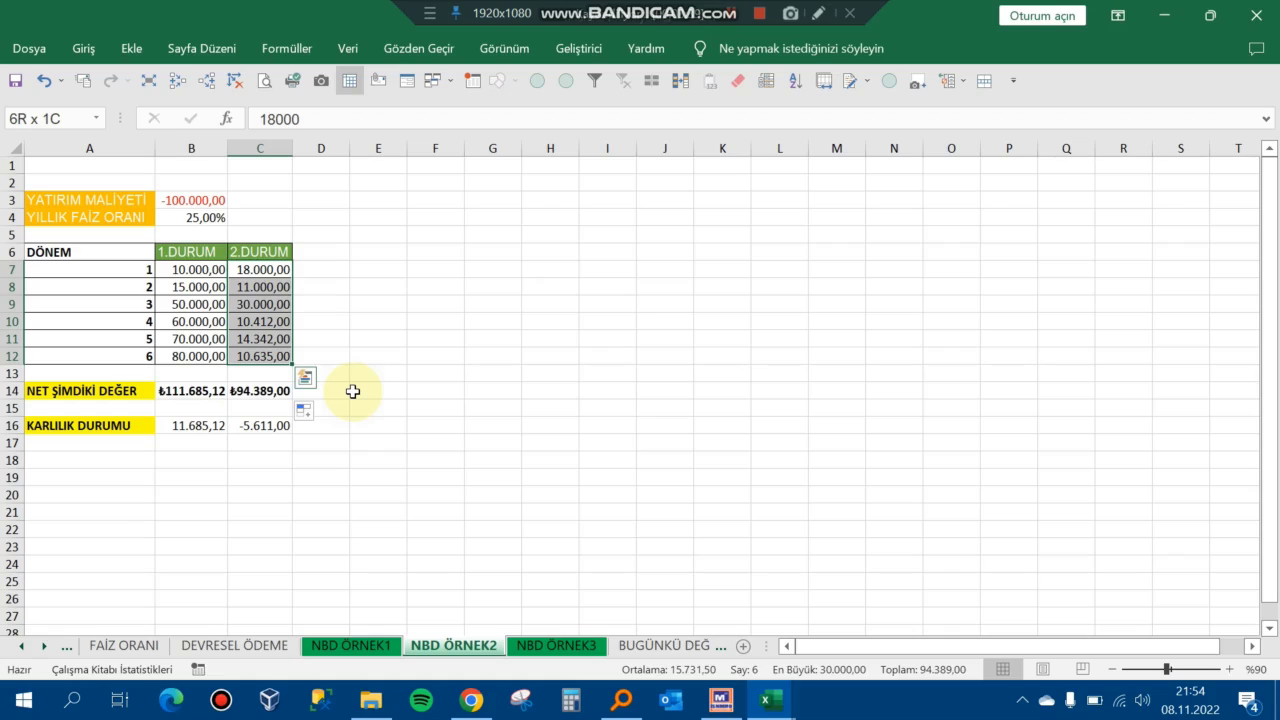
key("Down")
key("Down")
key("Down")
key("Down")
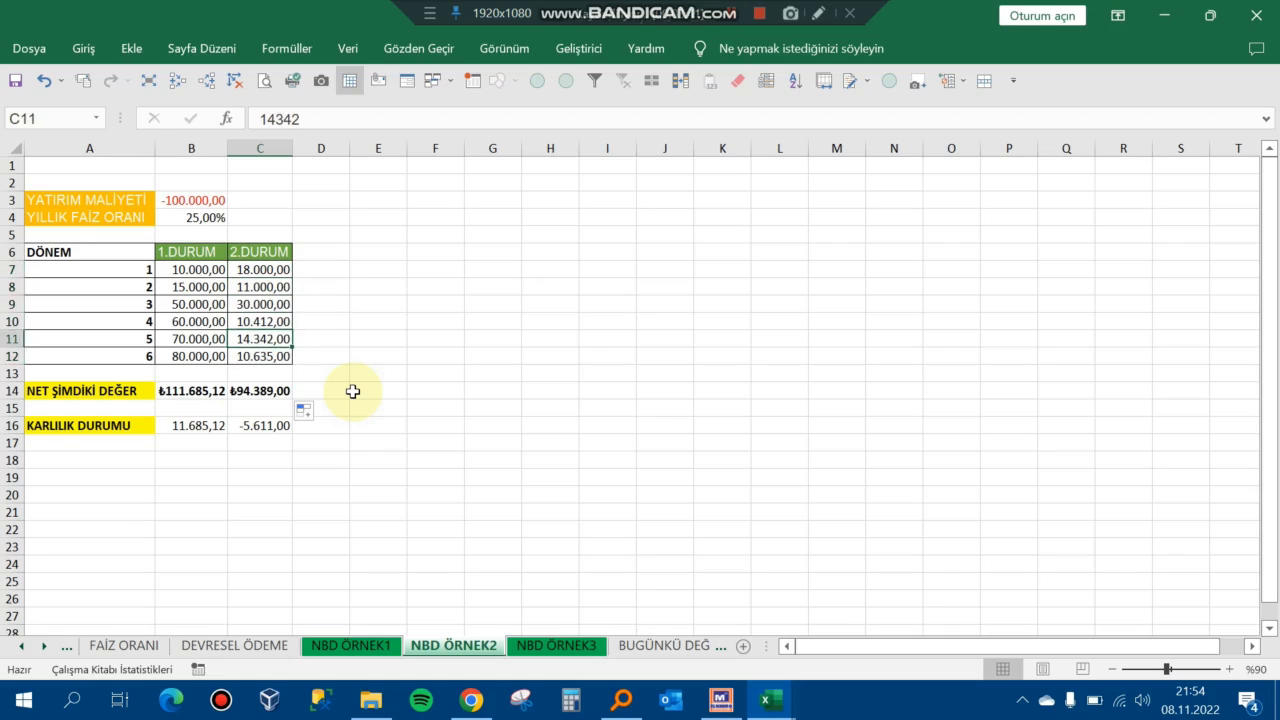
key("Up")
key("Up")
key("Up")
key("Up")
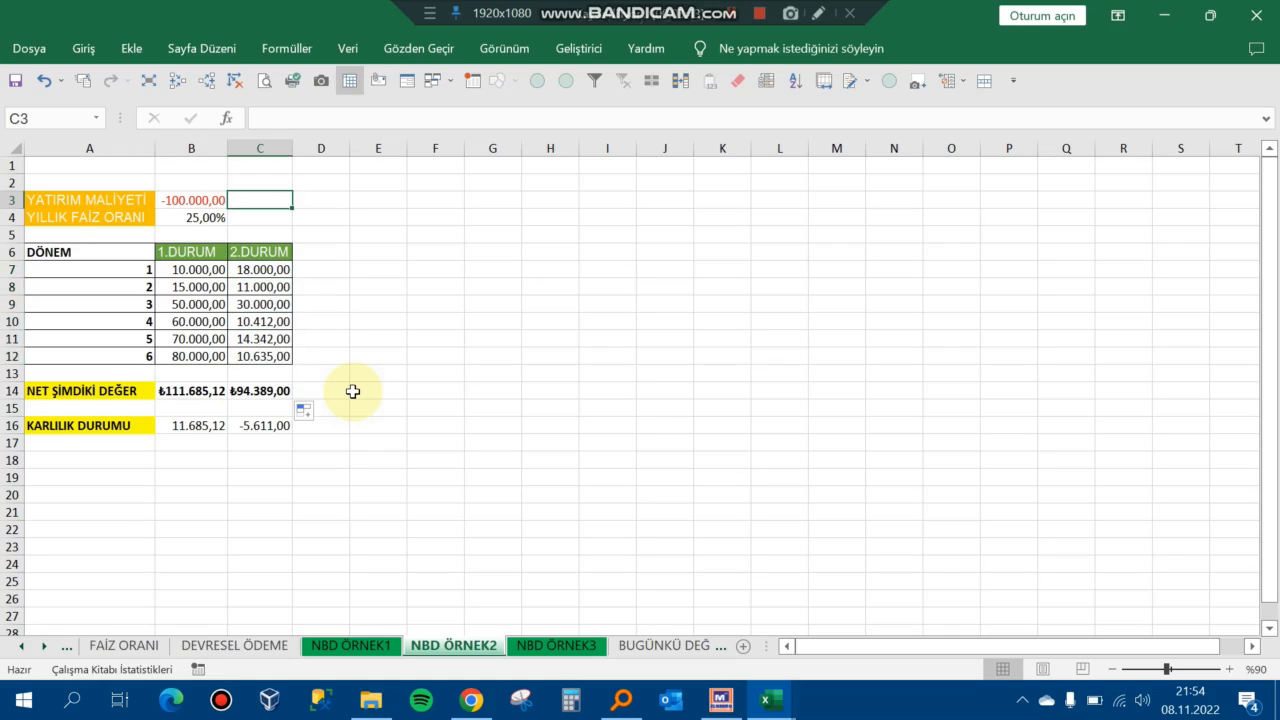
key("Down")
key("Down")
key("Down")
key("Down")
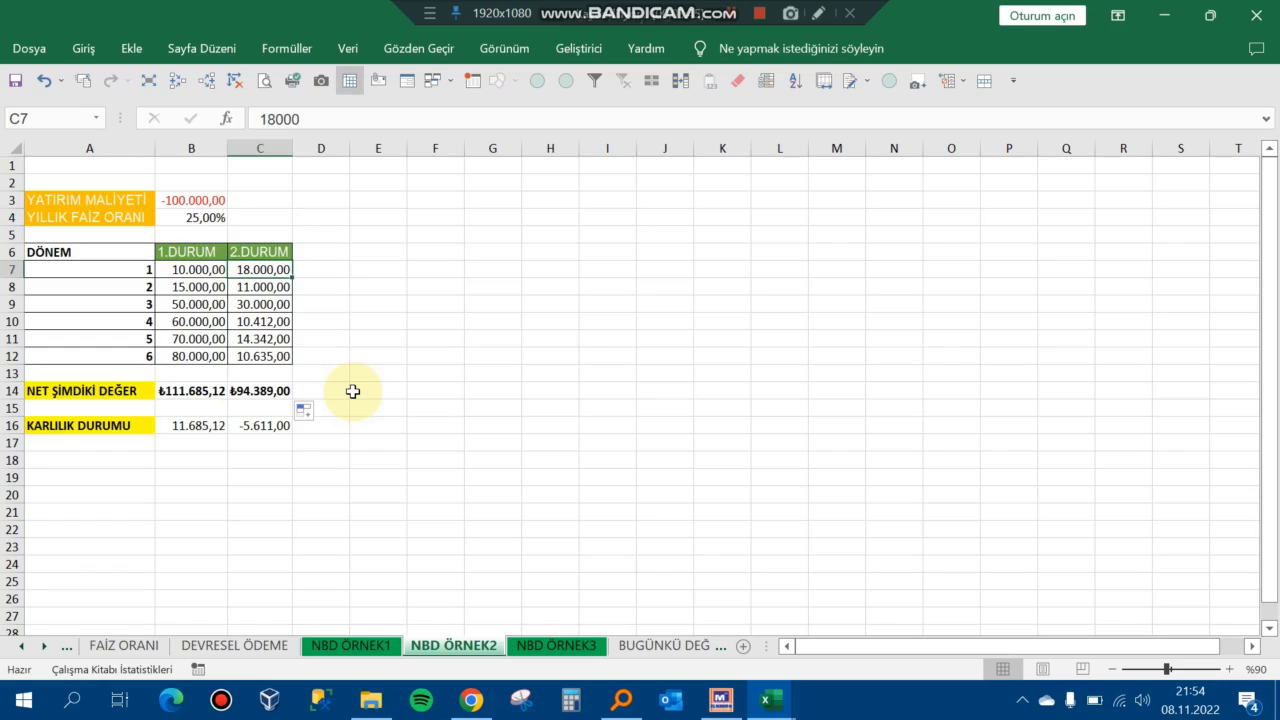
key("Down")
key("Down")
key("Down")
key("Down")
key("Down")
key("Down")
key("Down")
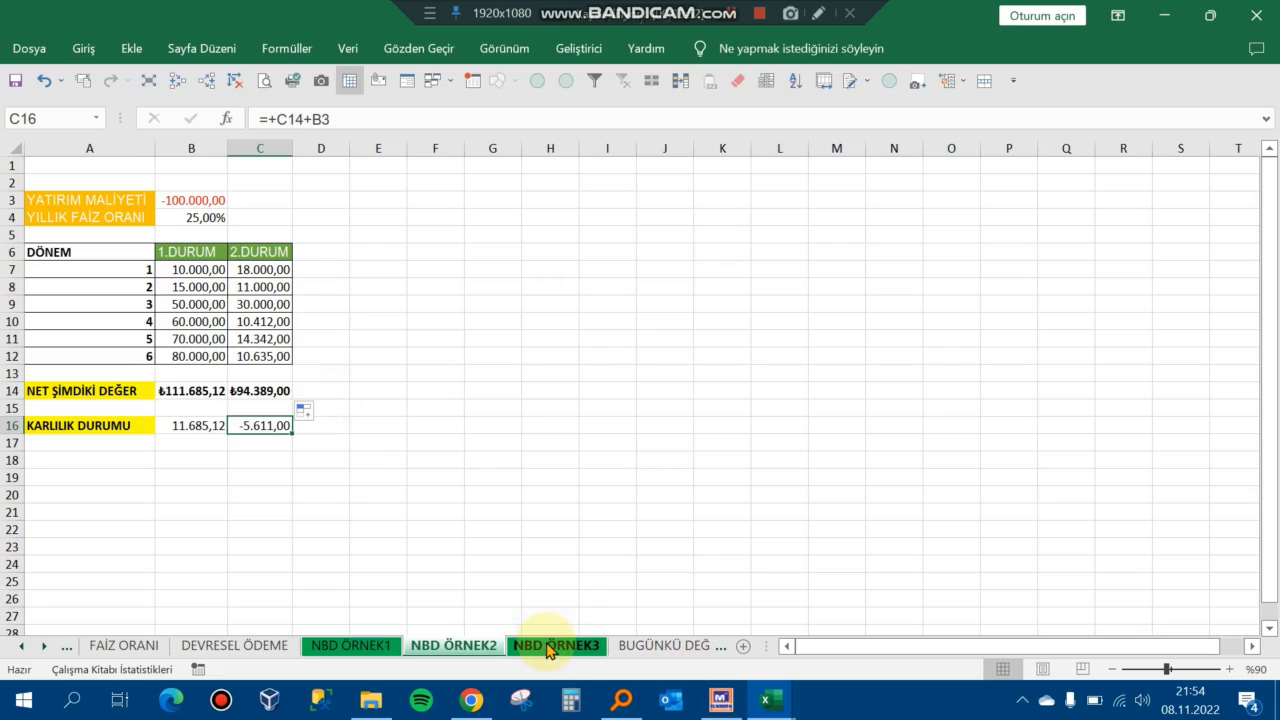
left_click(548, 646)
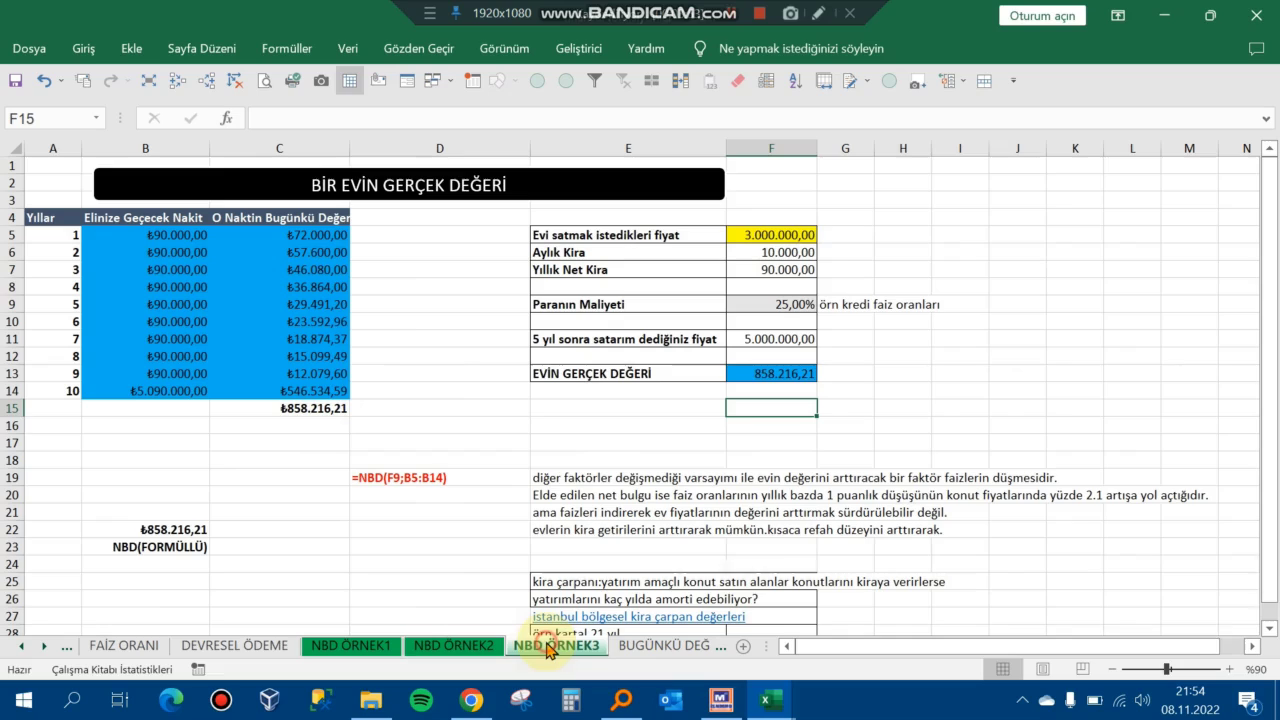
left_click(478, 410)
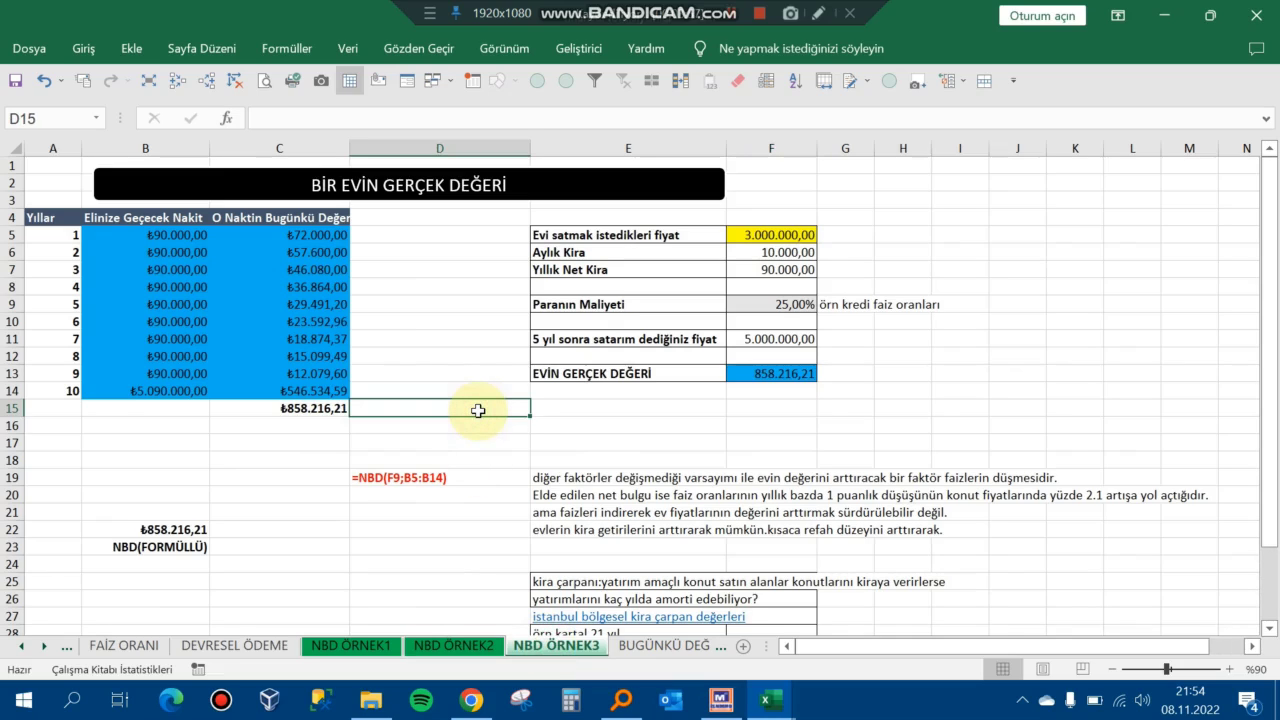
key("Up")
key("Up")
key("Up")
key("Up")
key("Up")
key("Up")
key("Up")
key("Down")
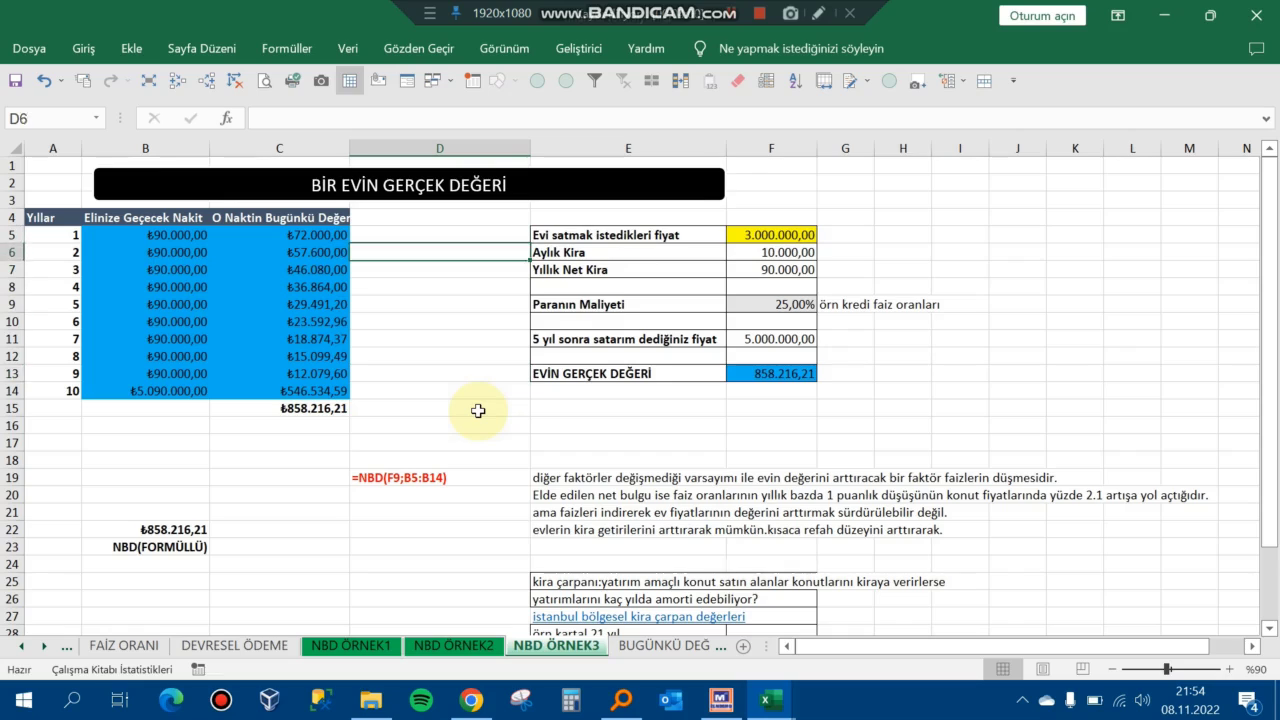
key("Down")
key("Down")
key("Down")
key("Down")
key("Down")
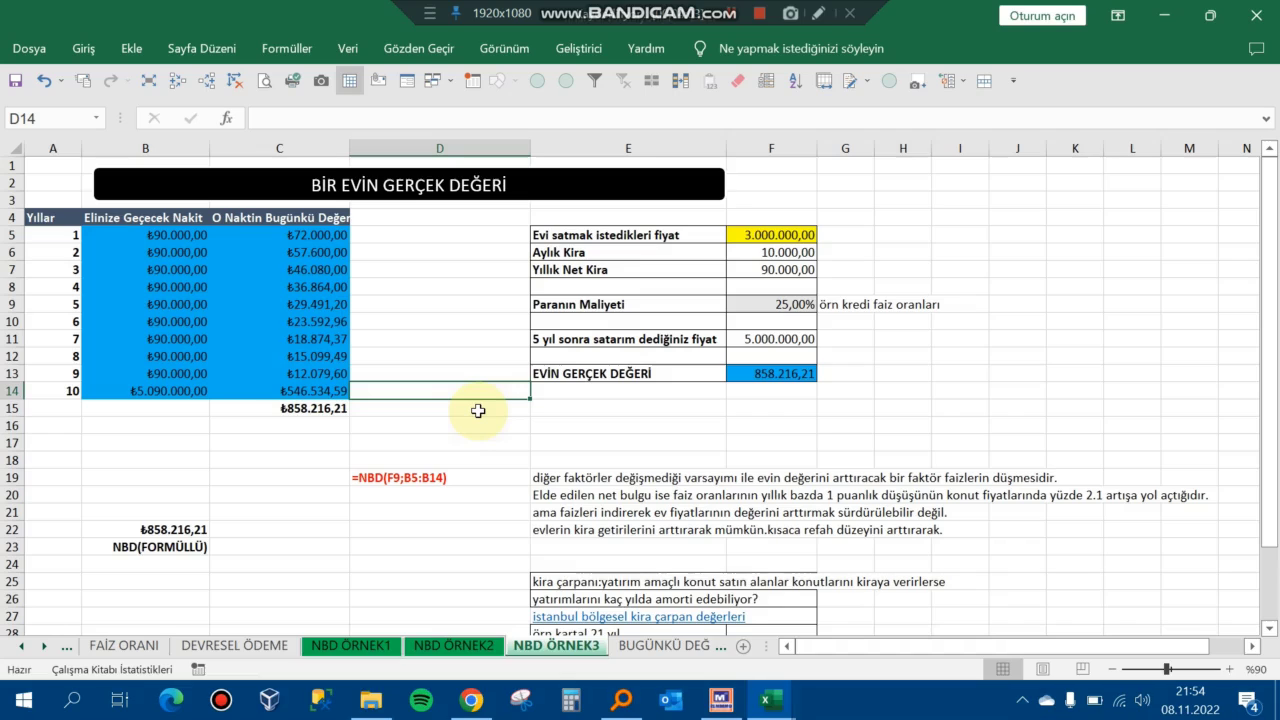
key("Up")
key("Up")
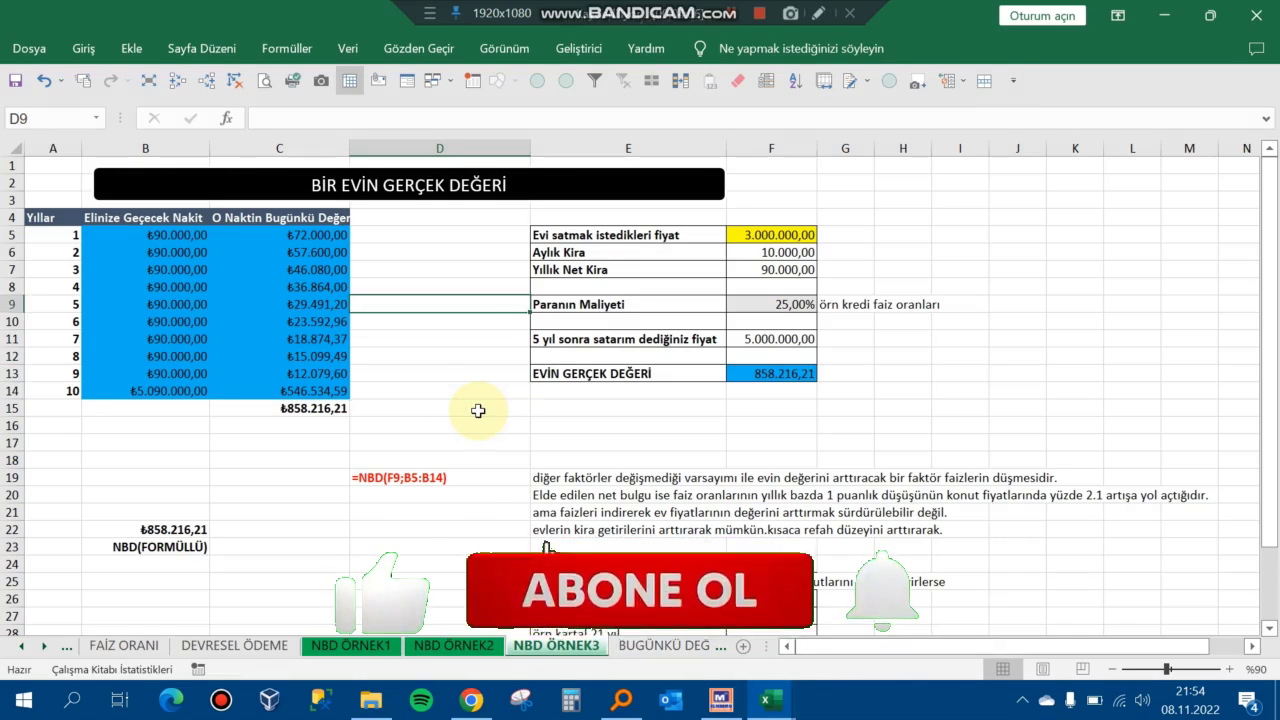
key("Up")
key("Up")
key("Up")
key("Up")
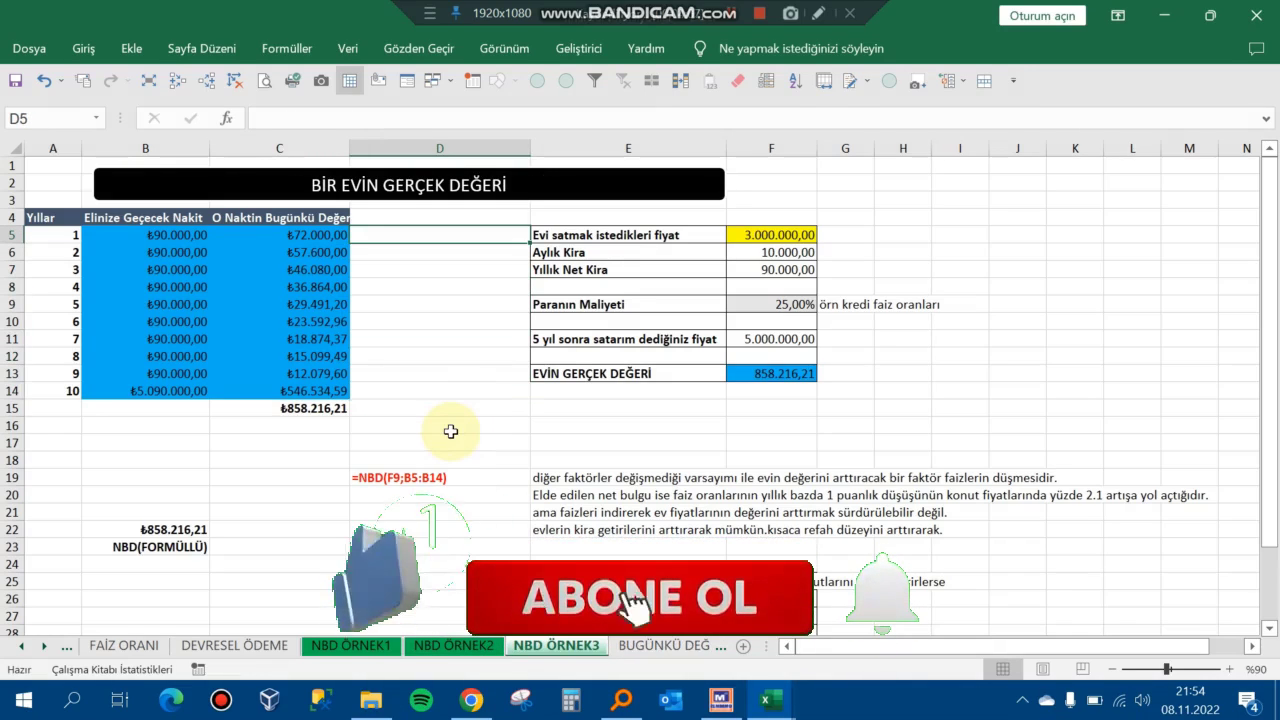
key("ctrl+Page_Up")
key("ctrl+Page_Up")
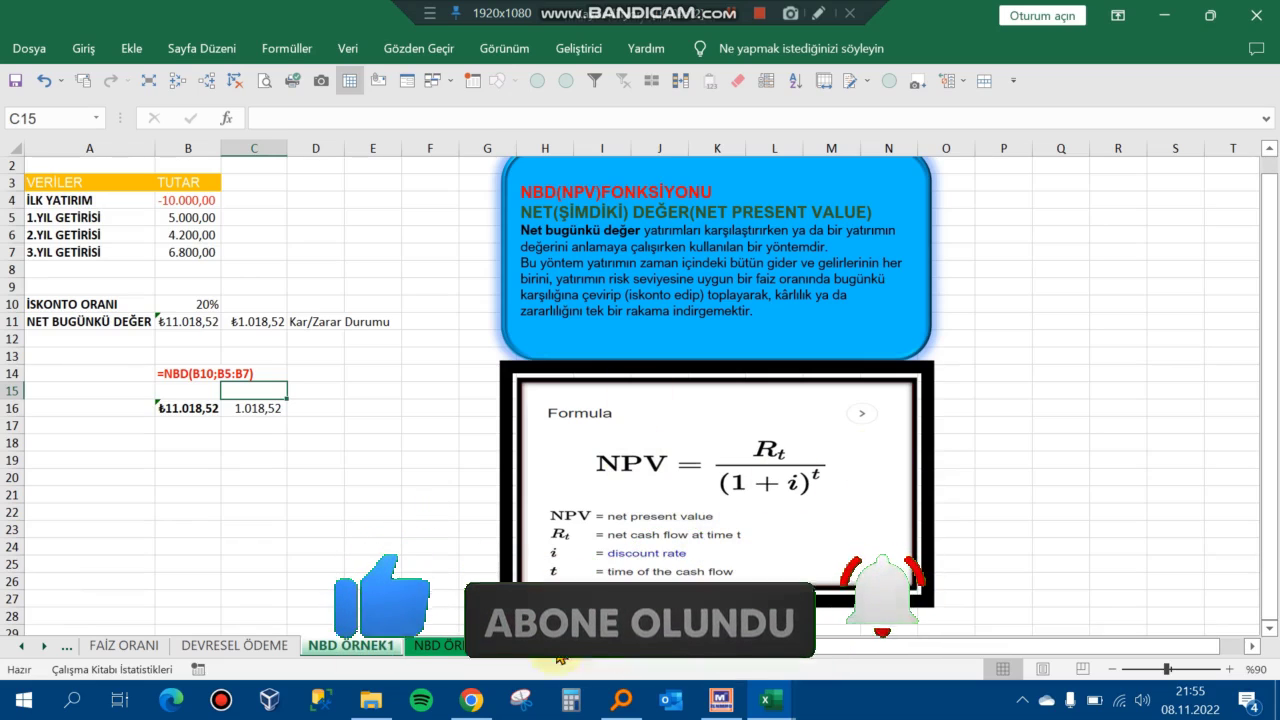
key("ctrl+Page_Down")
key("ctrl+Page_Down")
key("Left")
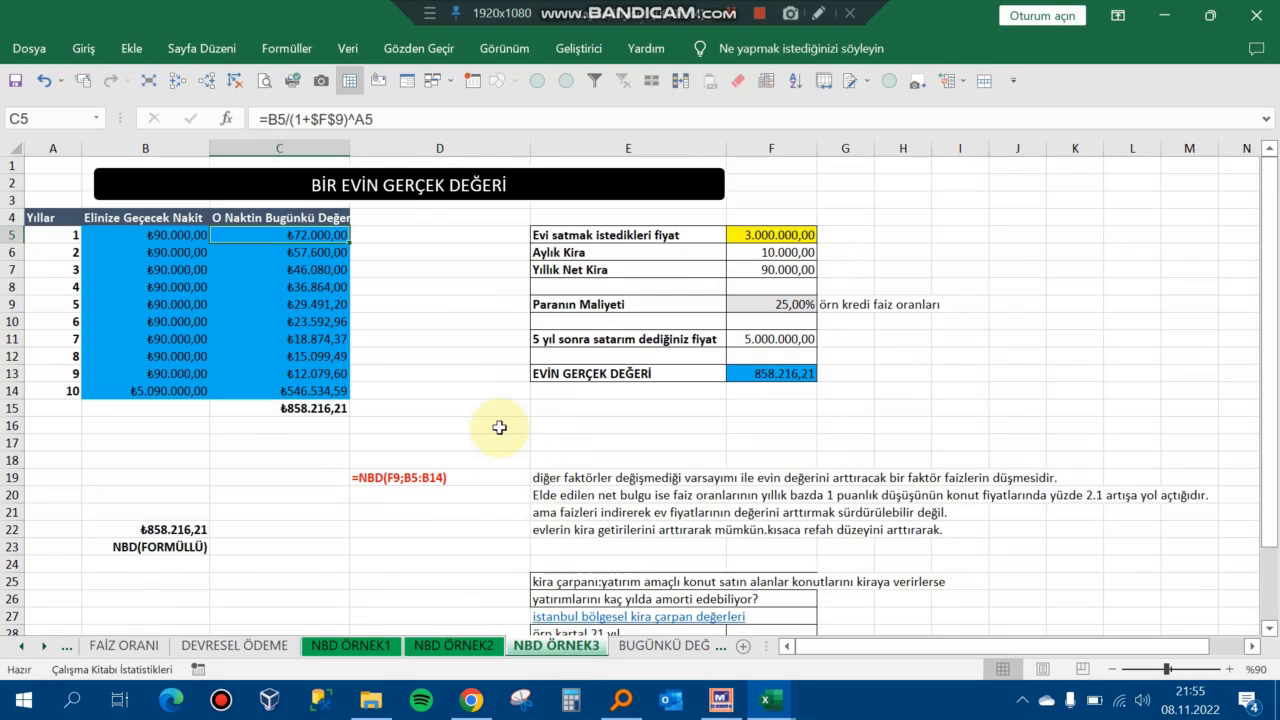
key("Right")
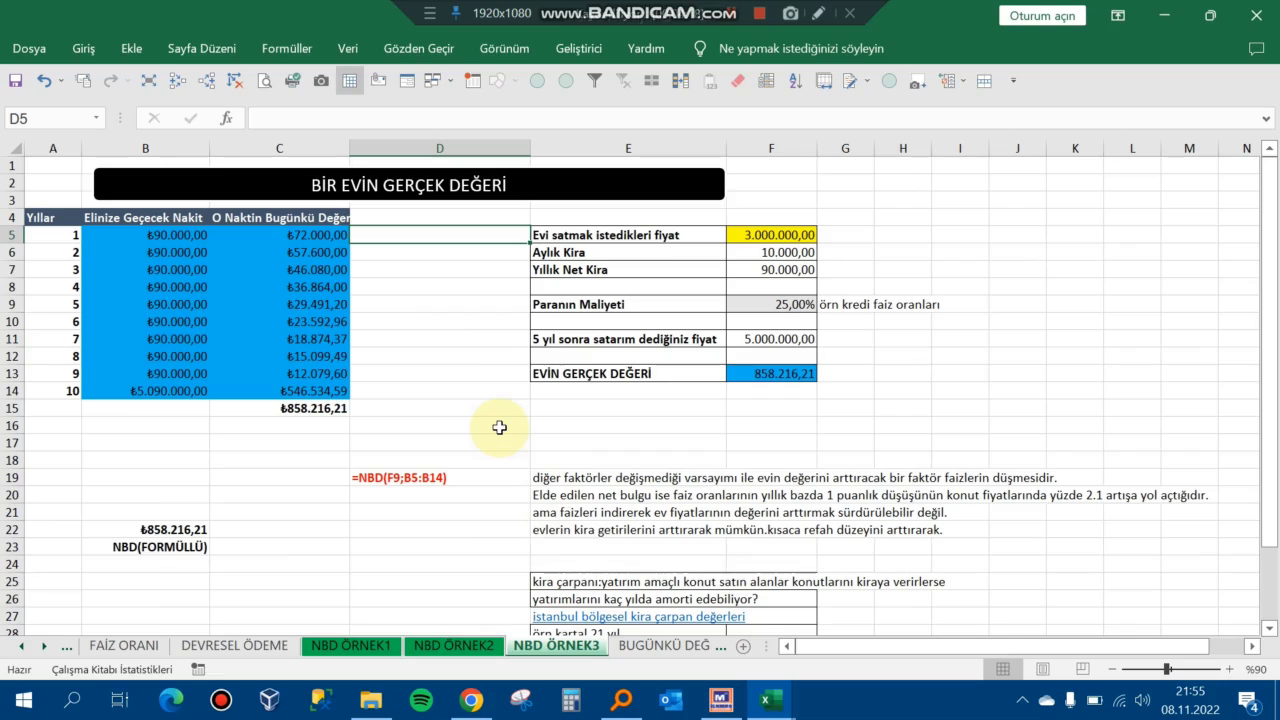
key("Right")
key("Right")
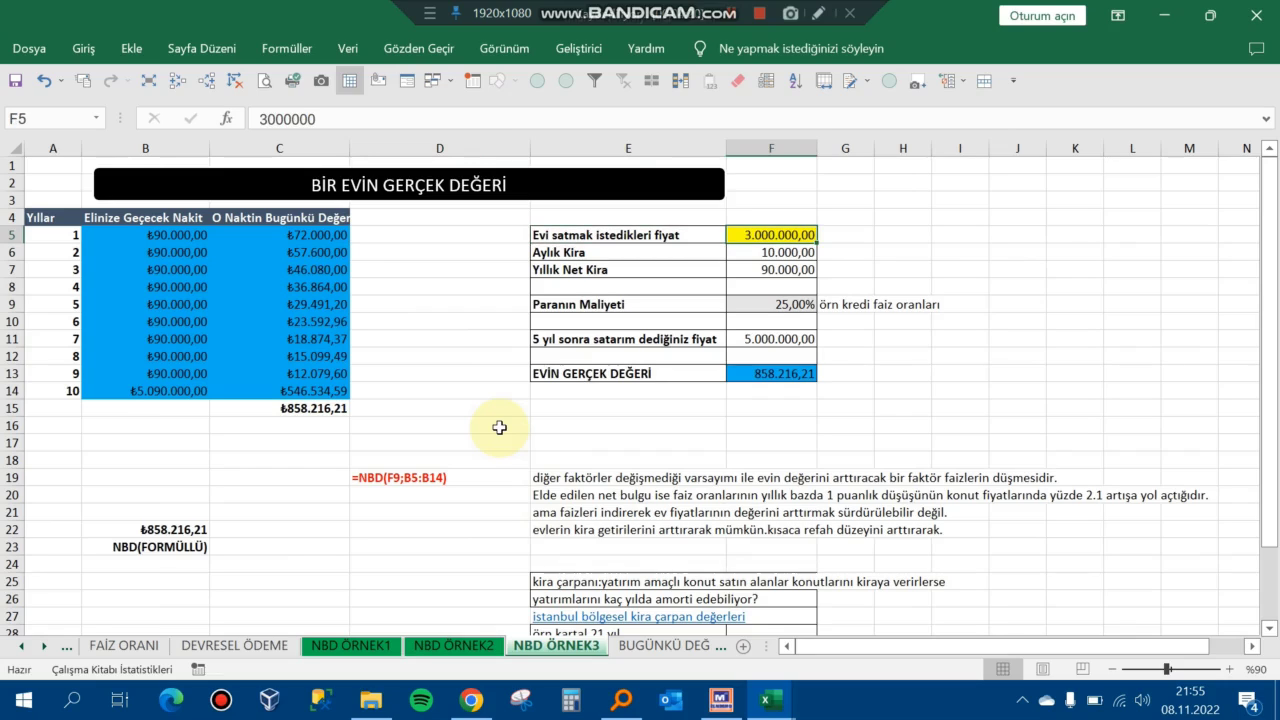
key("Right")
key("Left")
key("Right")
key("Left")
key("Right")
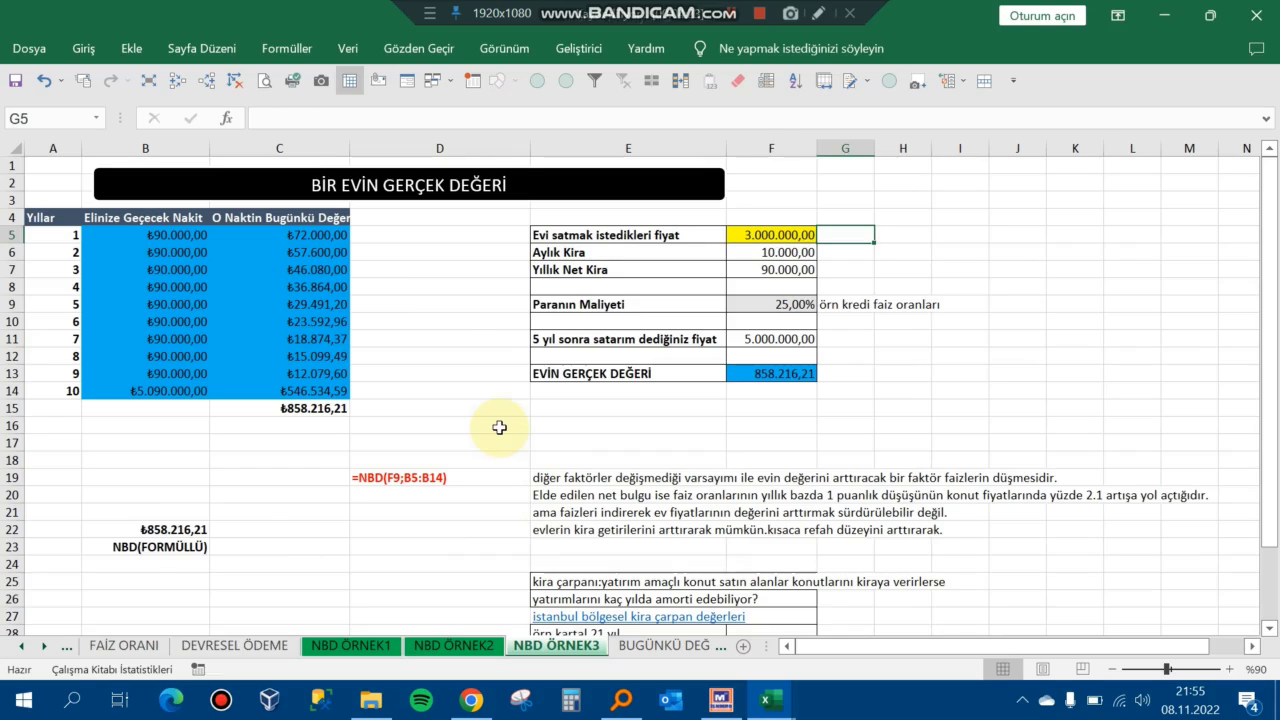
key("Left")
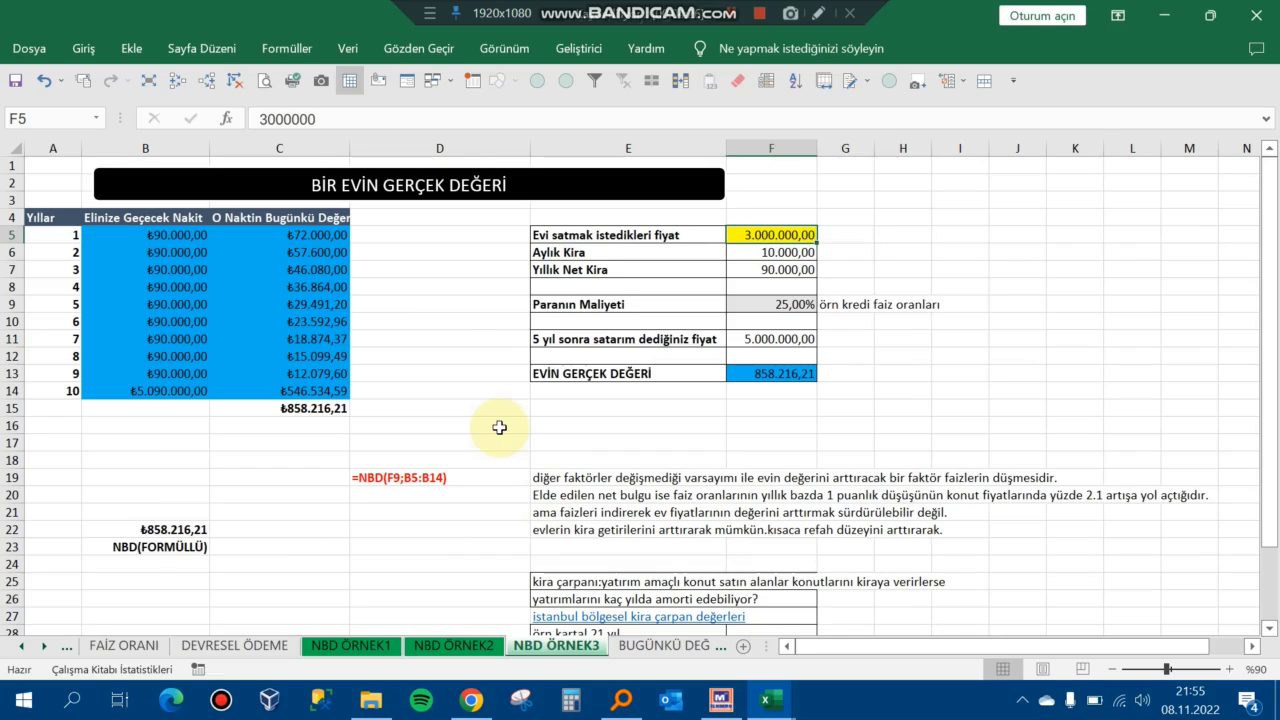
key("Right")
key("Left")
key("Down")
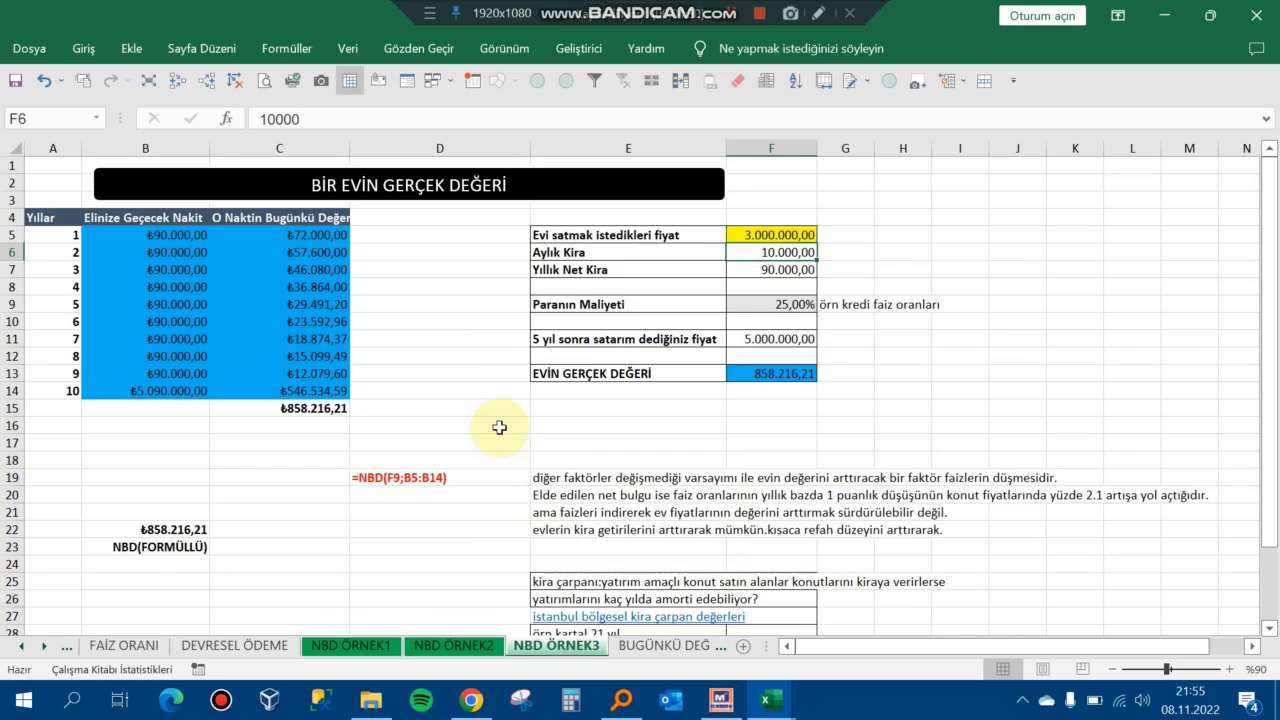
key("Left")
key("Right")
key("Left")
key("Right")
key("Down")
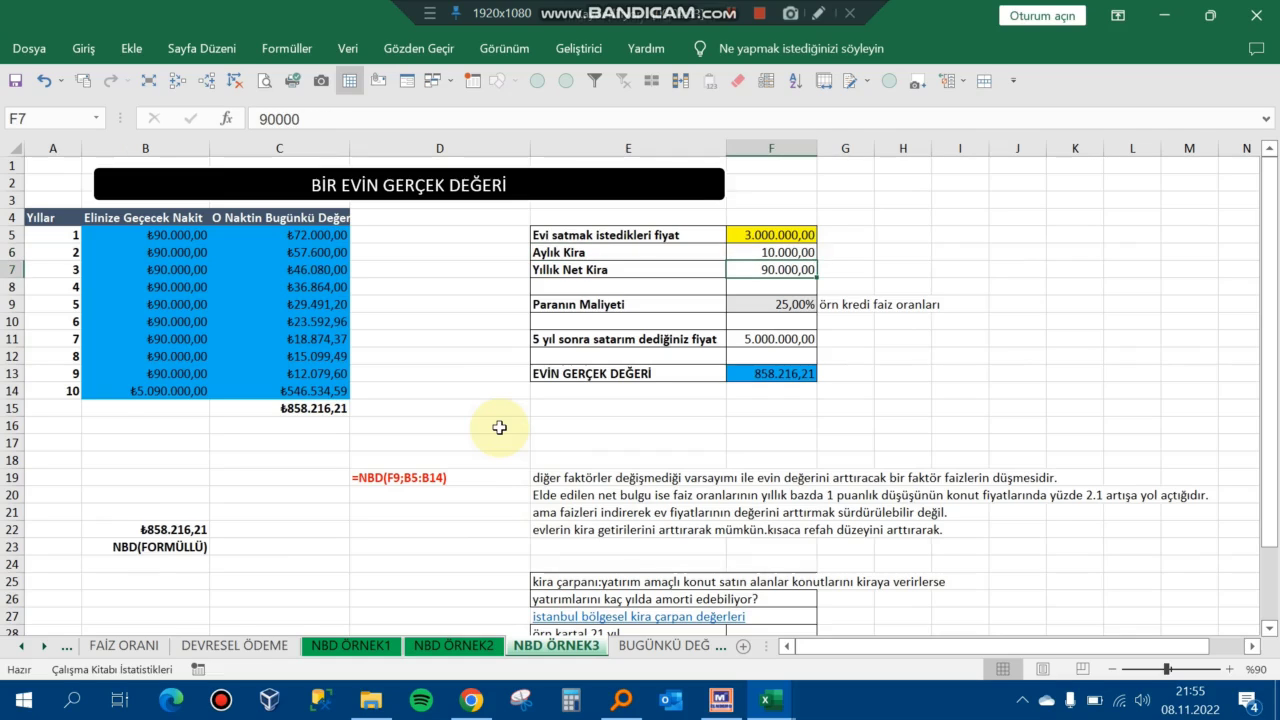
key("Down")
key("Down")
key("Left")
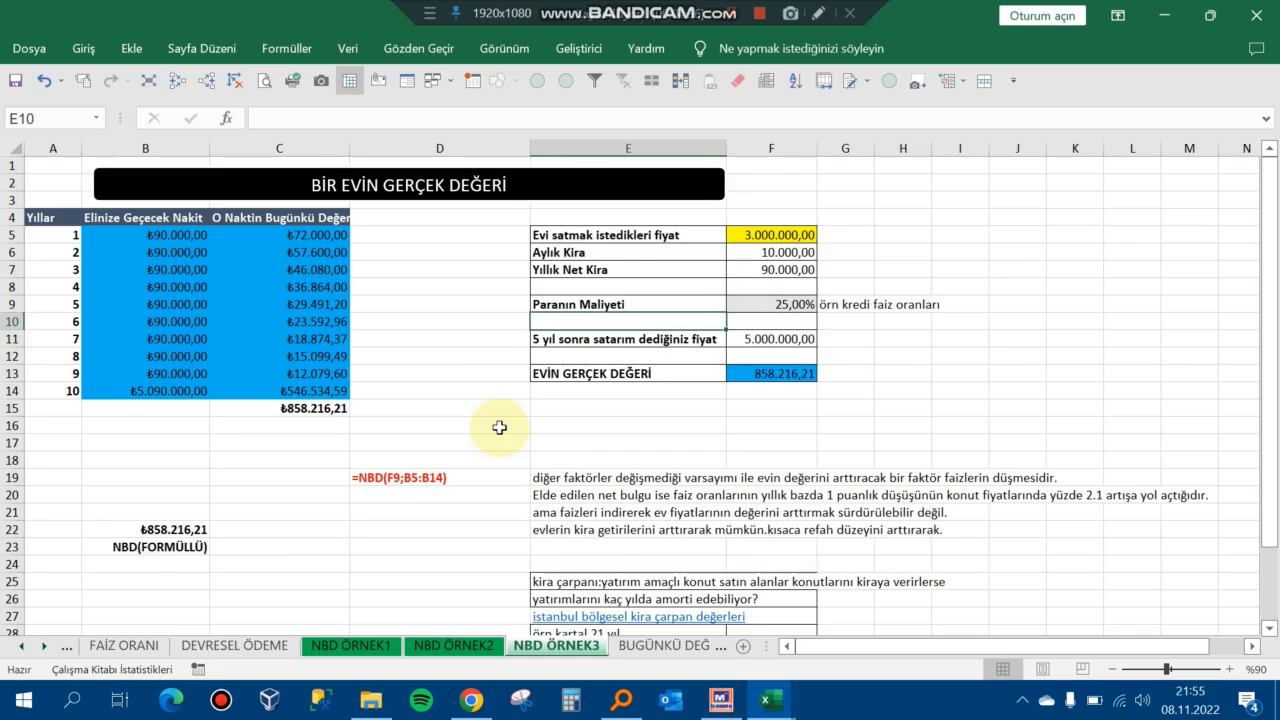
key("Right")
key("Left")
key("Right")
key("Right")
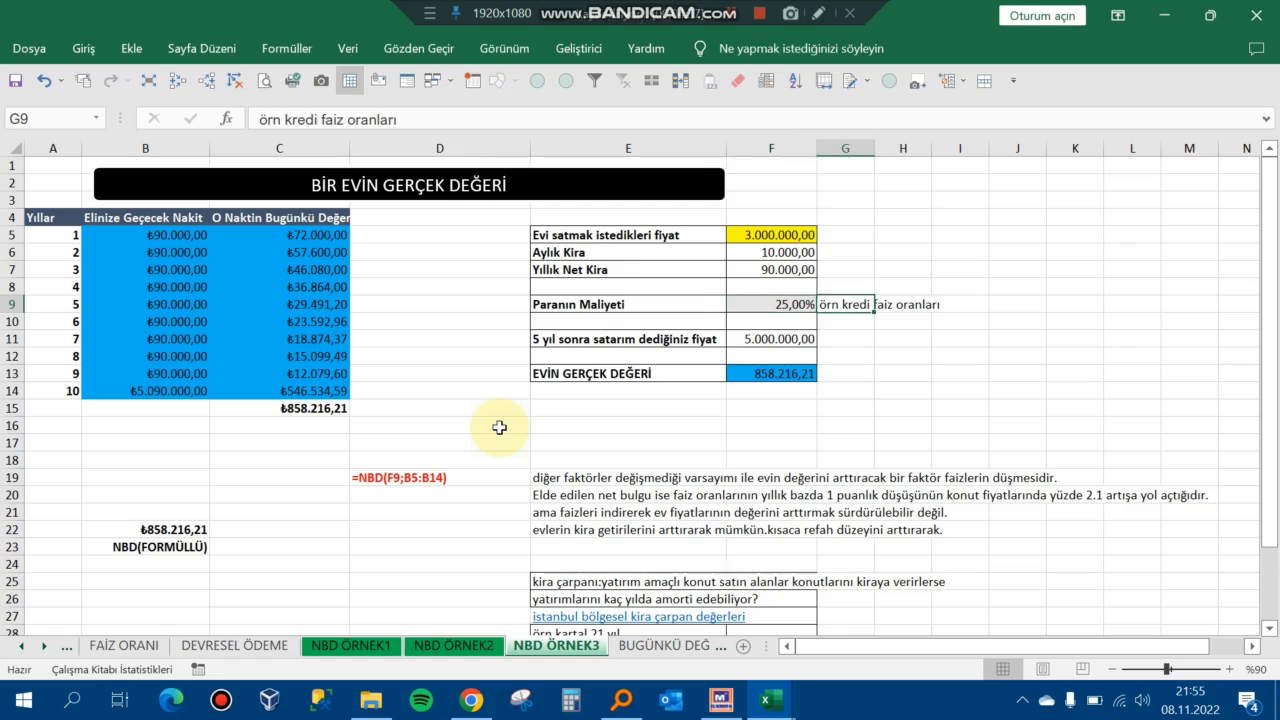
key("Left")
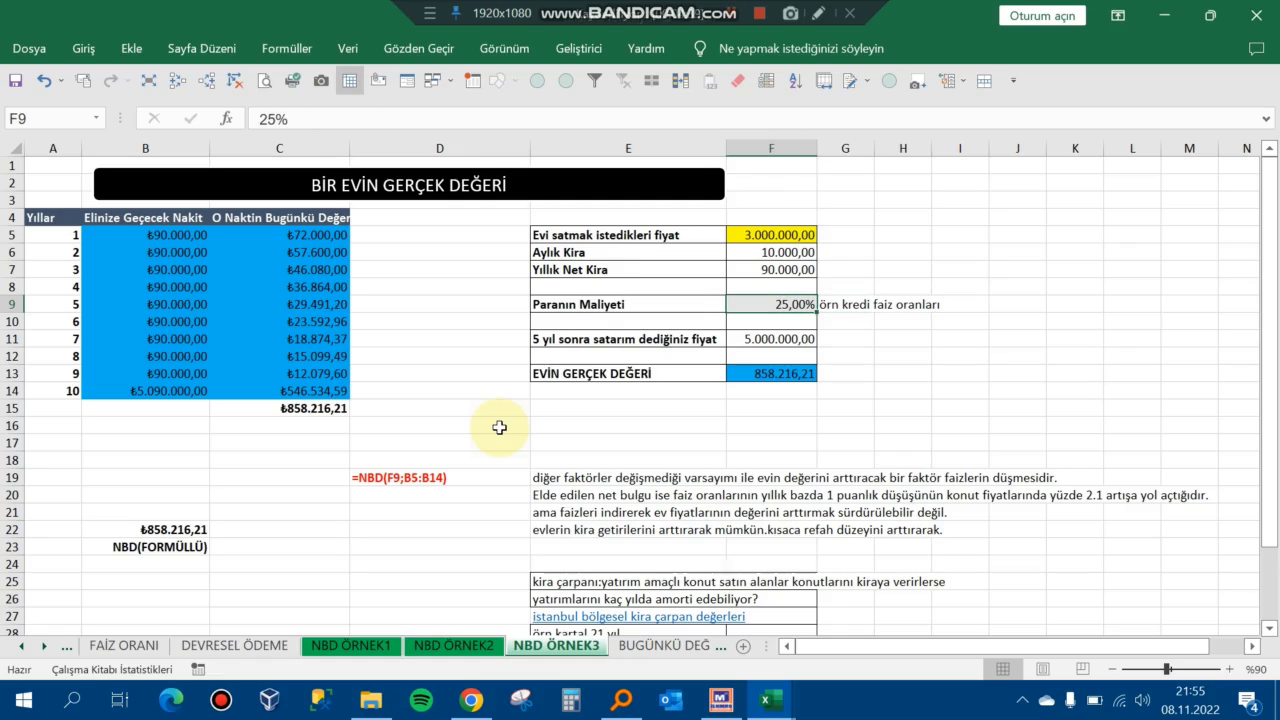
key("Down")
key("Down")
key("Left")
key("Left")
key("Right")
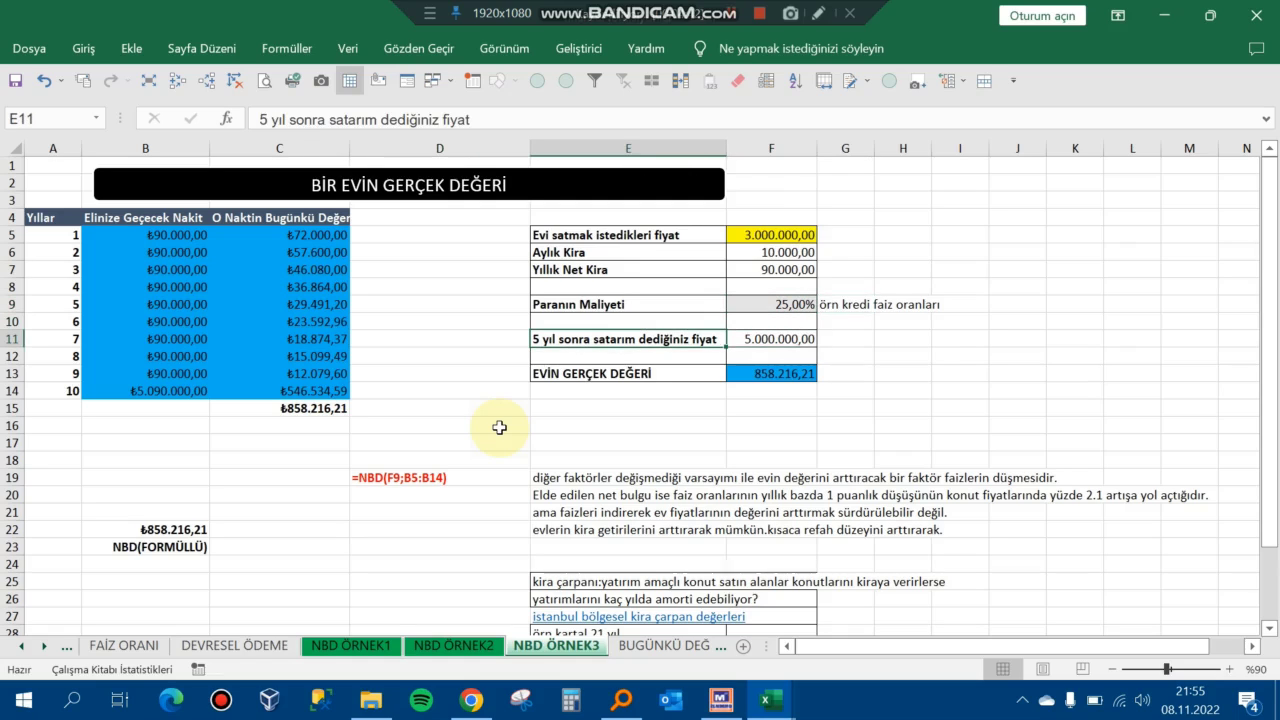
key("Right")
key("Left")
key("Right")
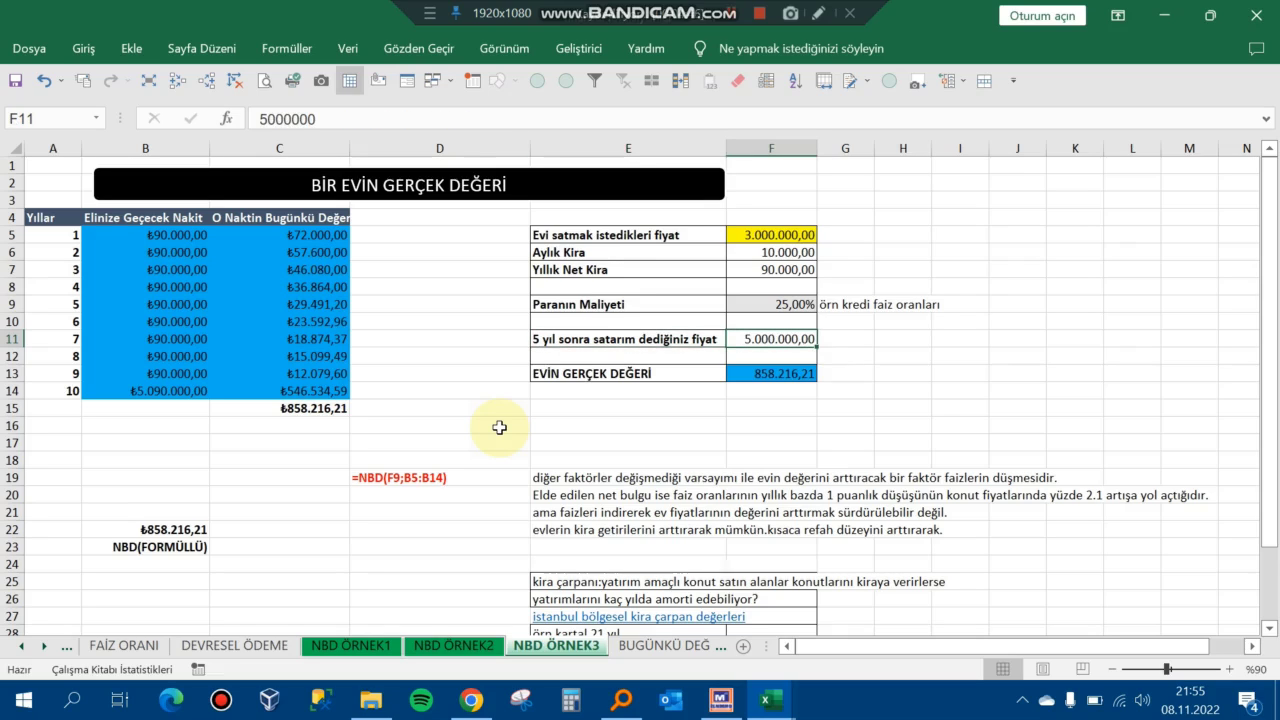
key("Up")
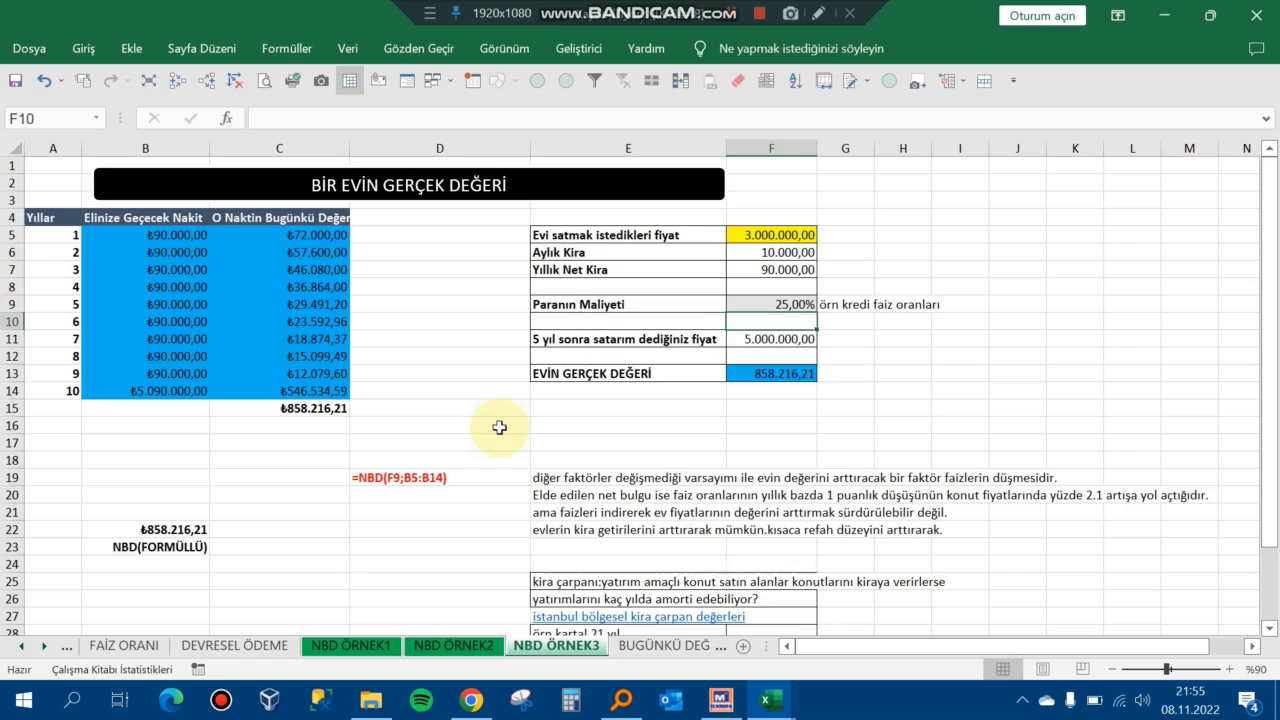
key("Up")
key("Right")
key("Left")
key("Right")
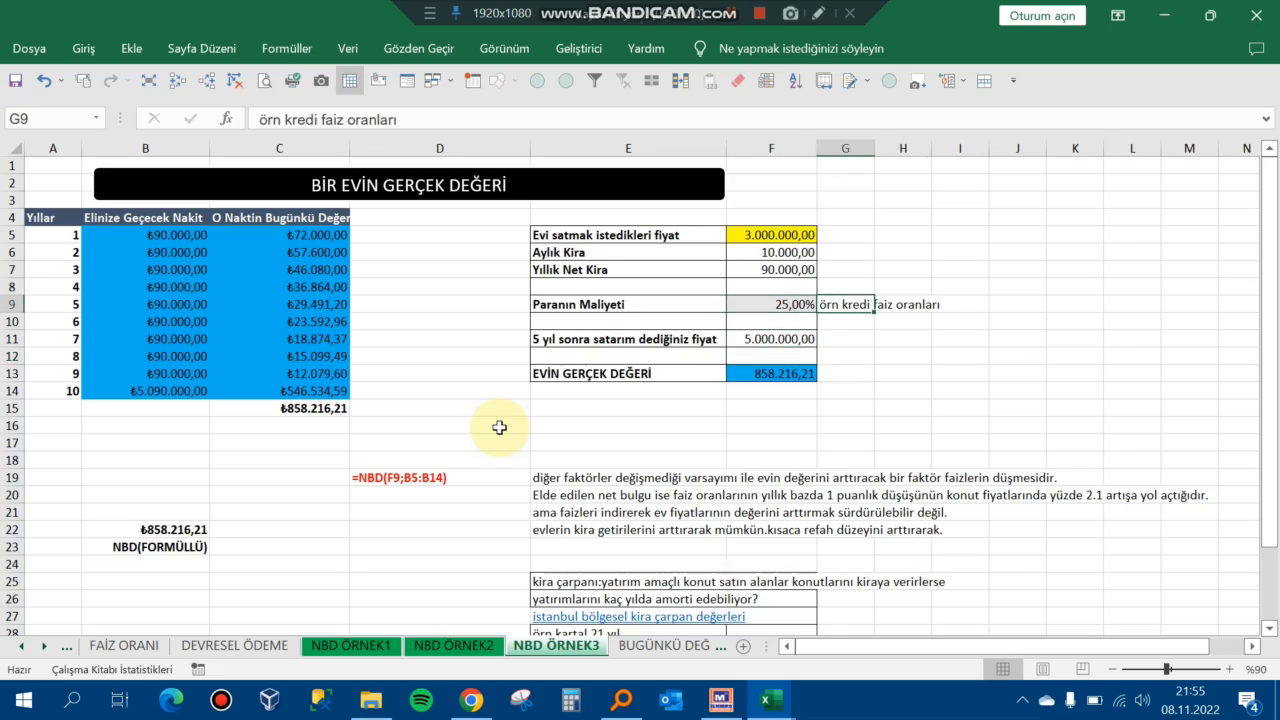
key("Left")
key("Down")
key("Left")
key("Down")
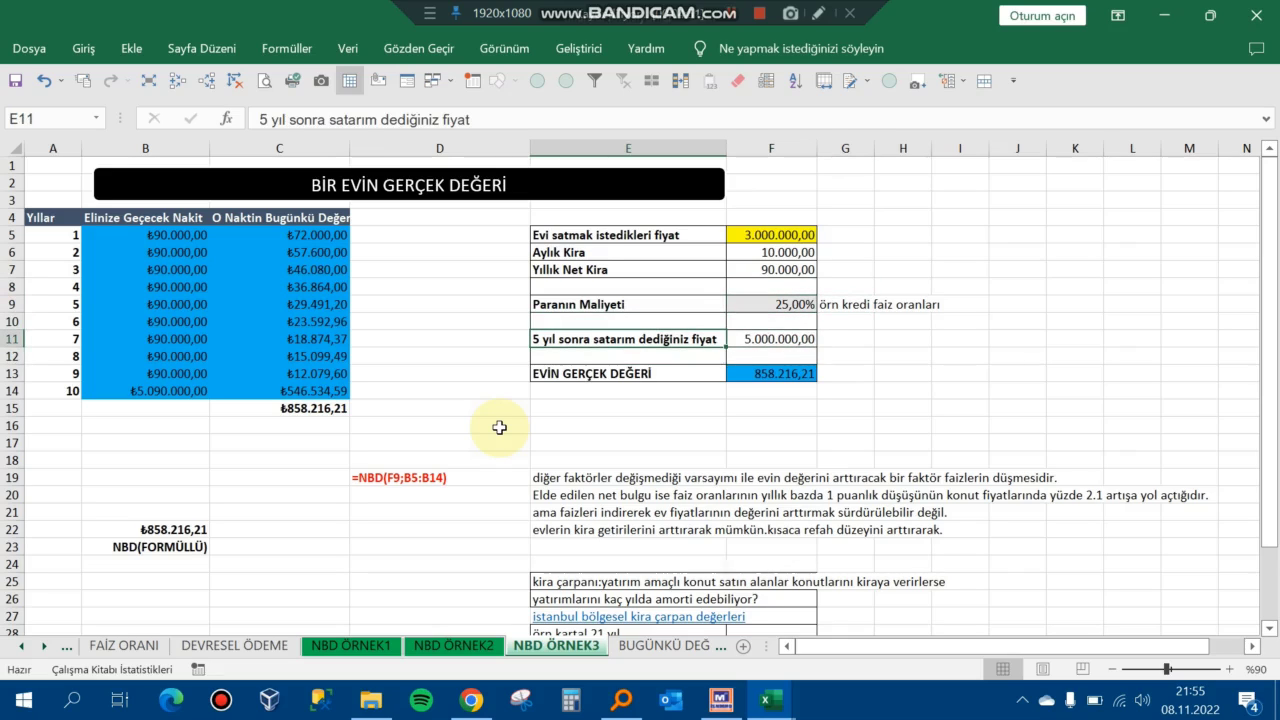
key("Right")
key("Right")
key("Left")
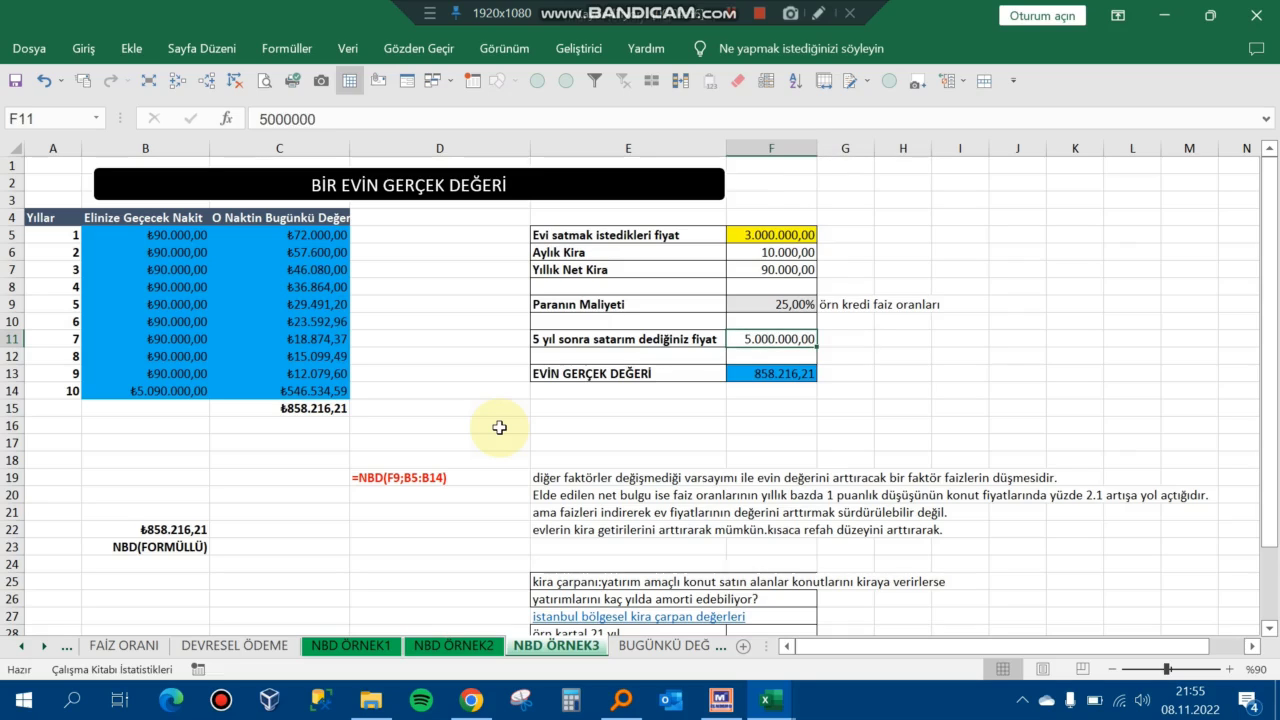
key("Down")
key("Down")
key("Down")
key("Down")
key("Down")
key("Up")
key("Up")
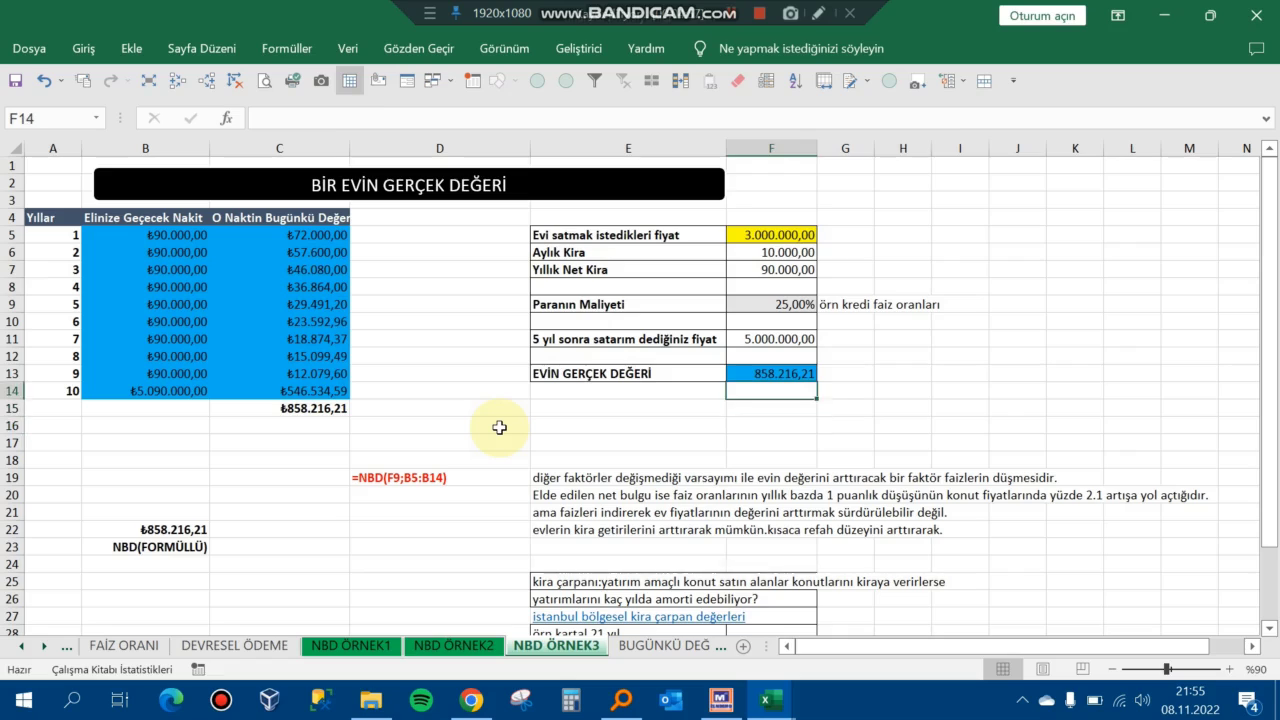
key("Up")
key("Left")
key("Left")
key("Right")
key("Left")
key("Up")
key("Up")
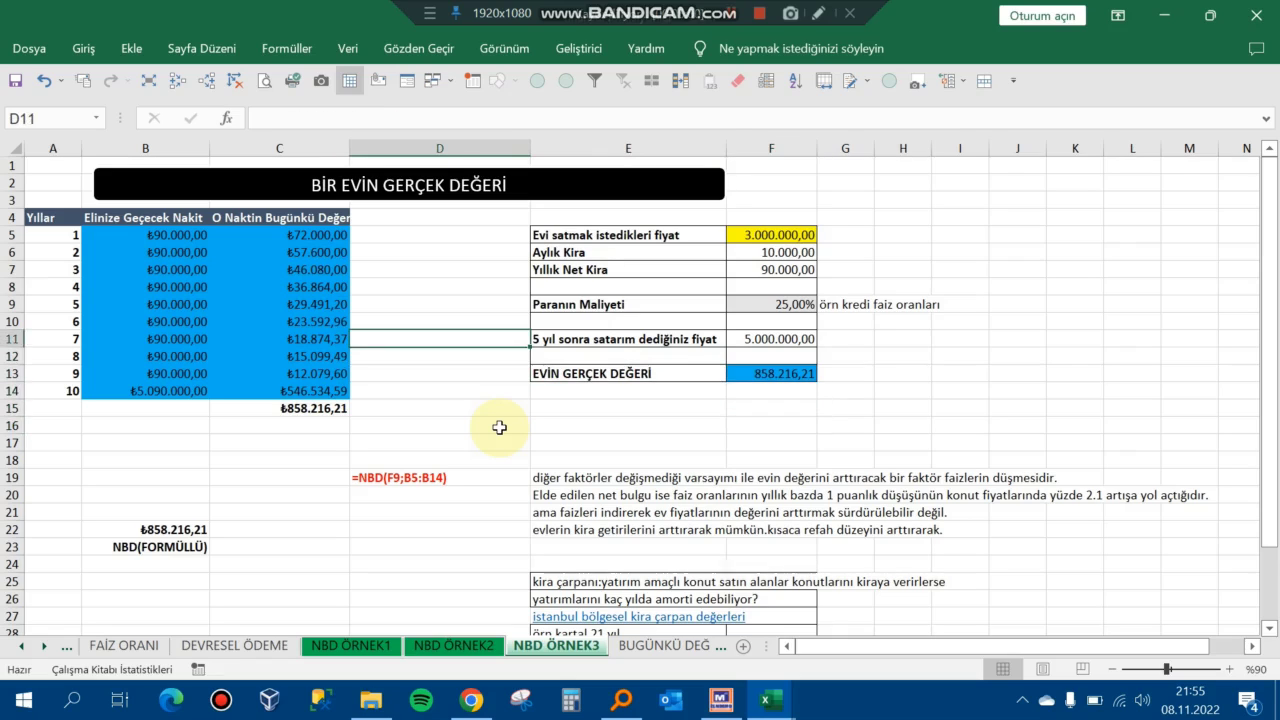
key("Up")
key("Up")
key("Up")
key("Up")
key("Up")
key("Left")
key("Left")
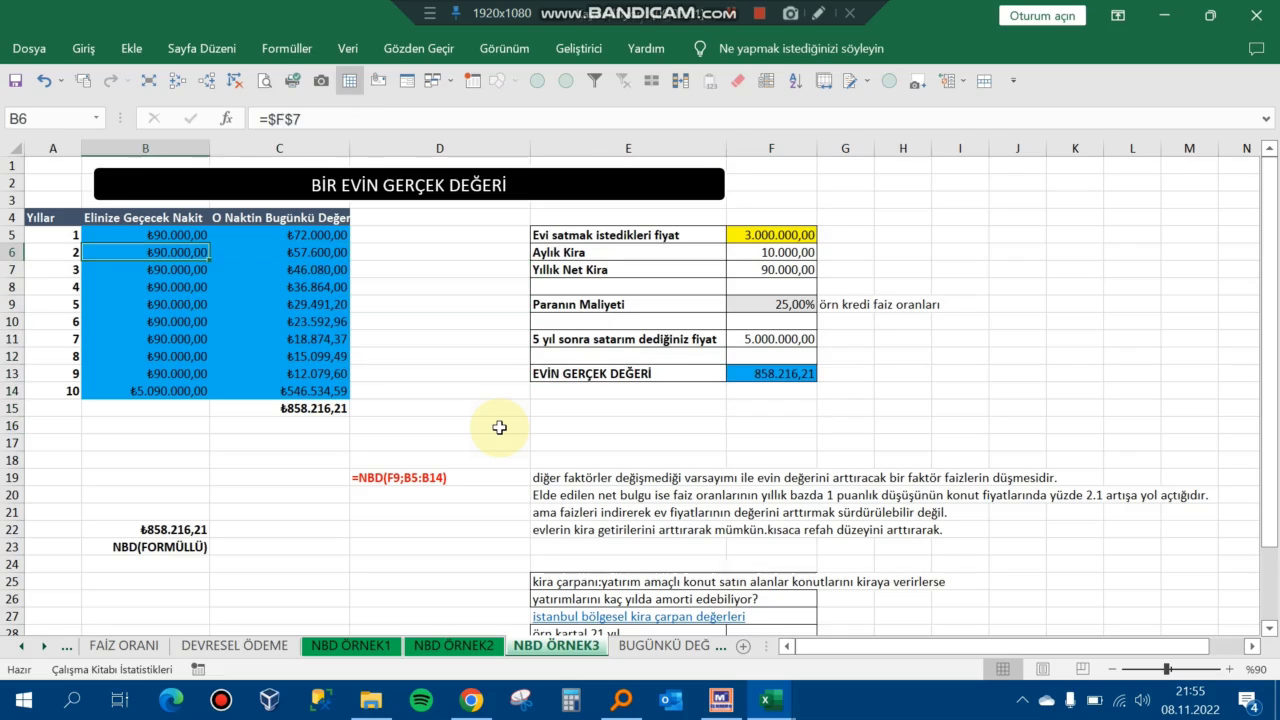
key("Left")
key("Up")
key("Right")
key("Right")
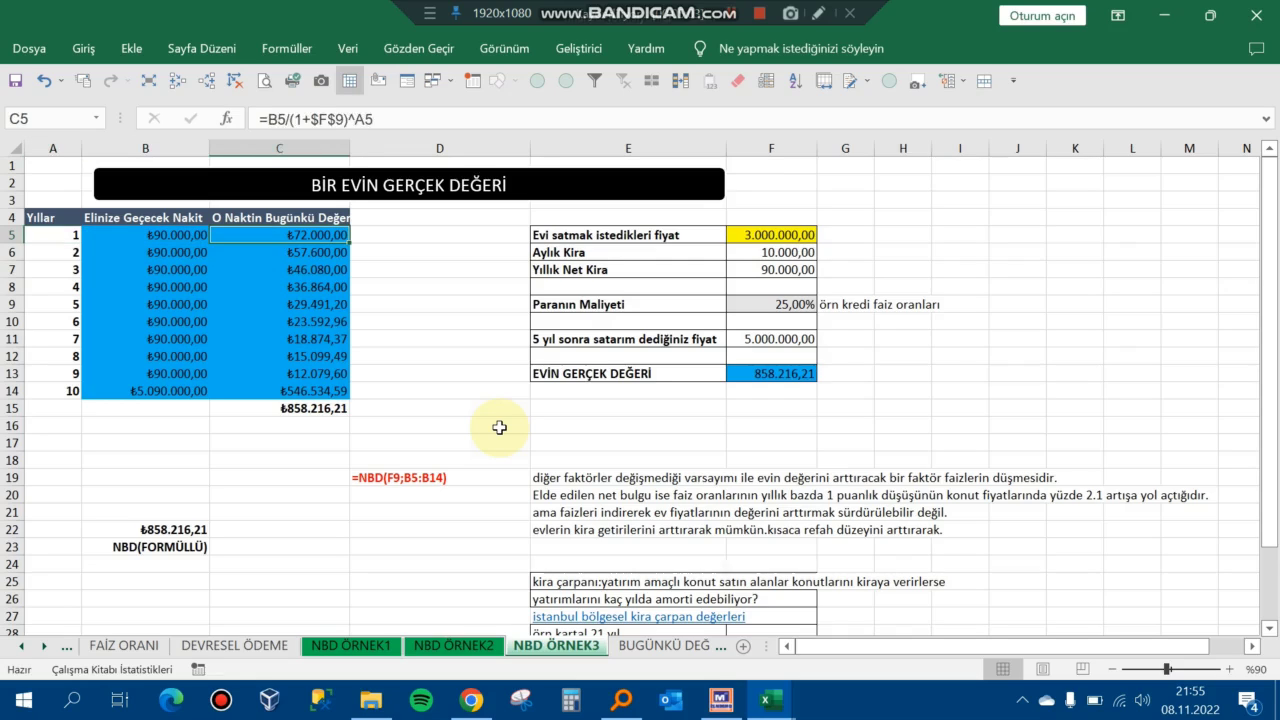
key("Right")
key("Right")
key("Down")
key("Down")
key("Left")
key("Left")
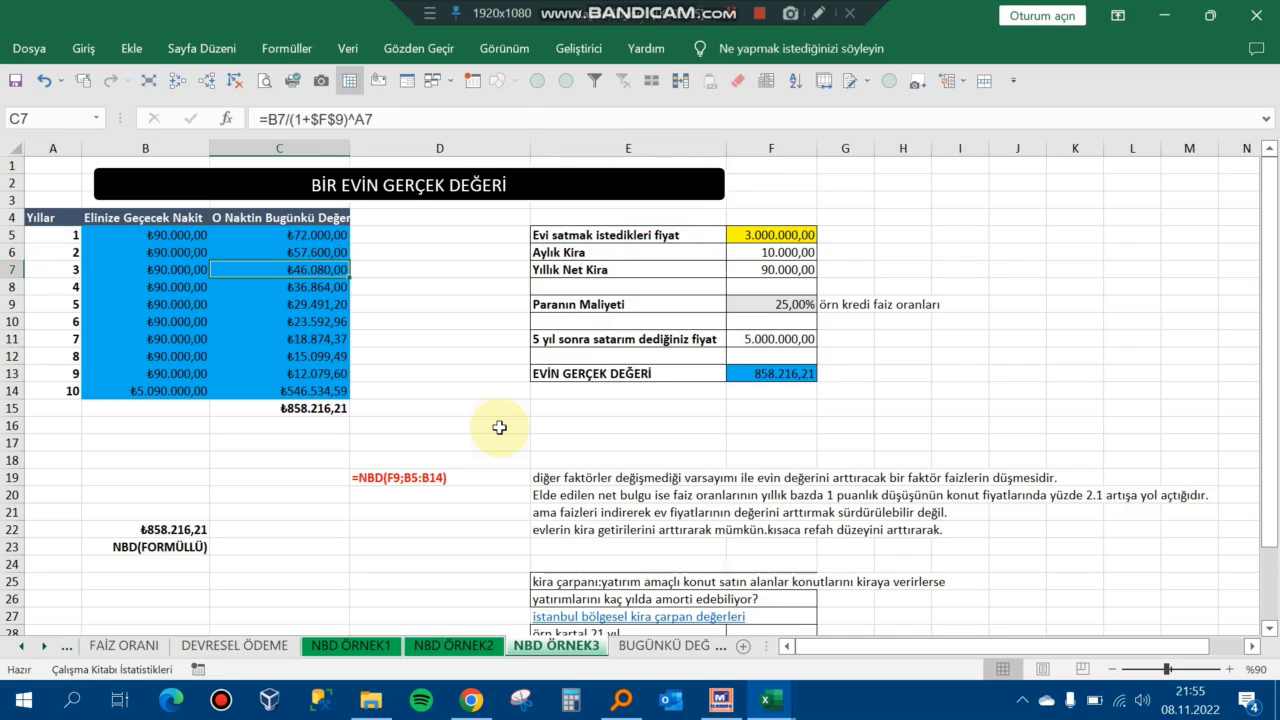
key("Up")
key("Up")
key("Left")
key("Down")
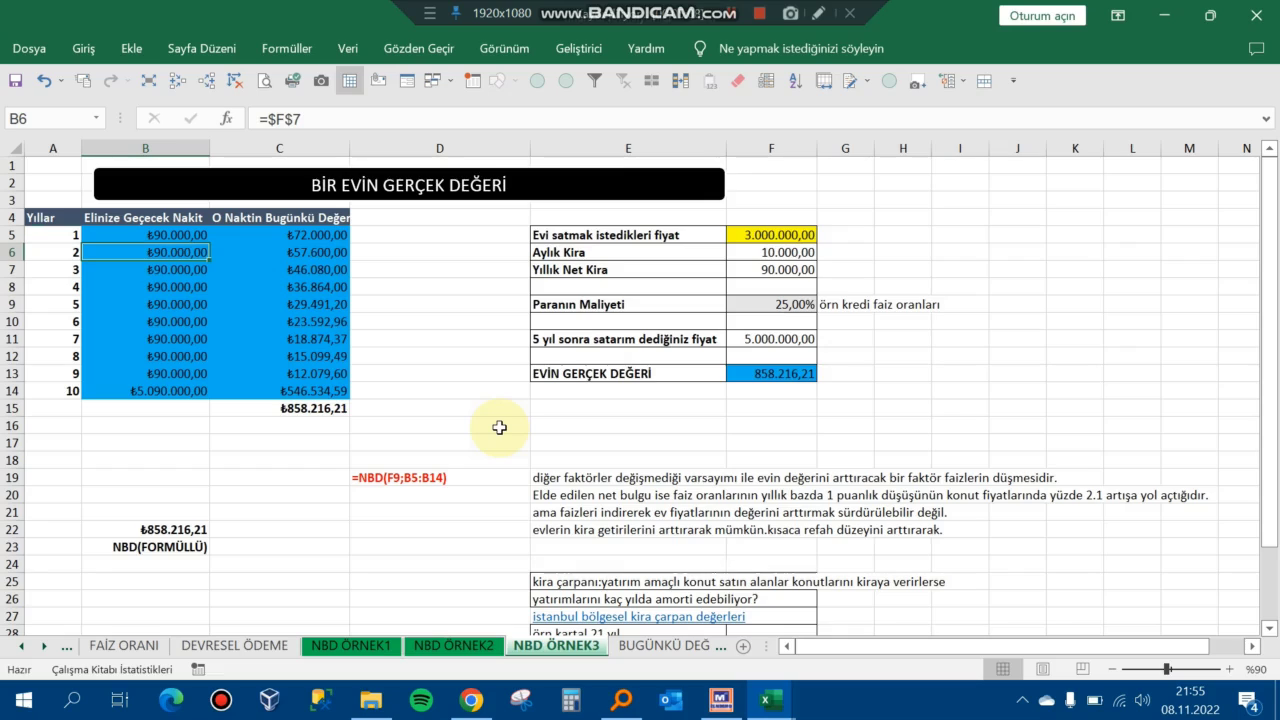
key("Down")
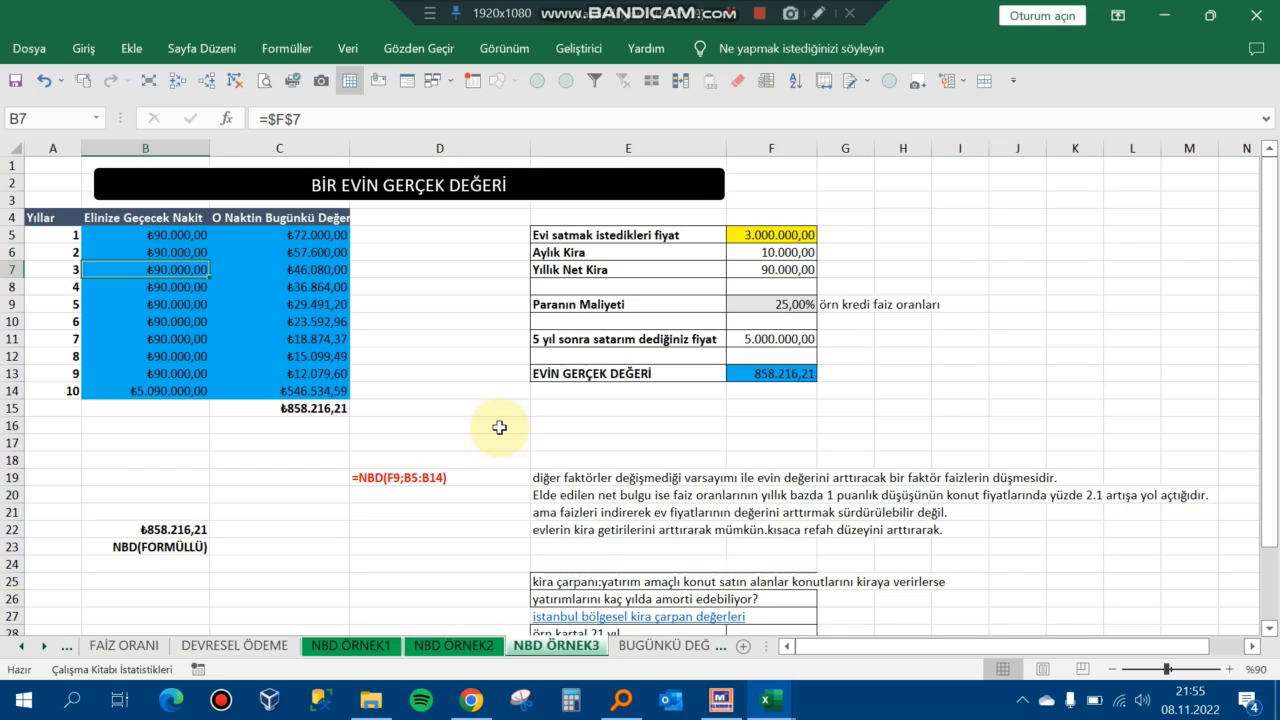
key("Down")
key("Down")
key("Down")
key("Down")
key("Down")
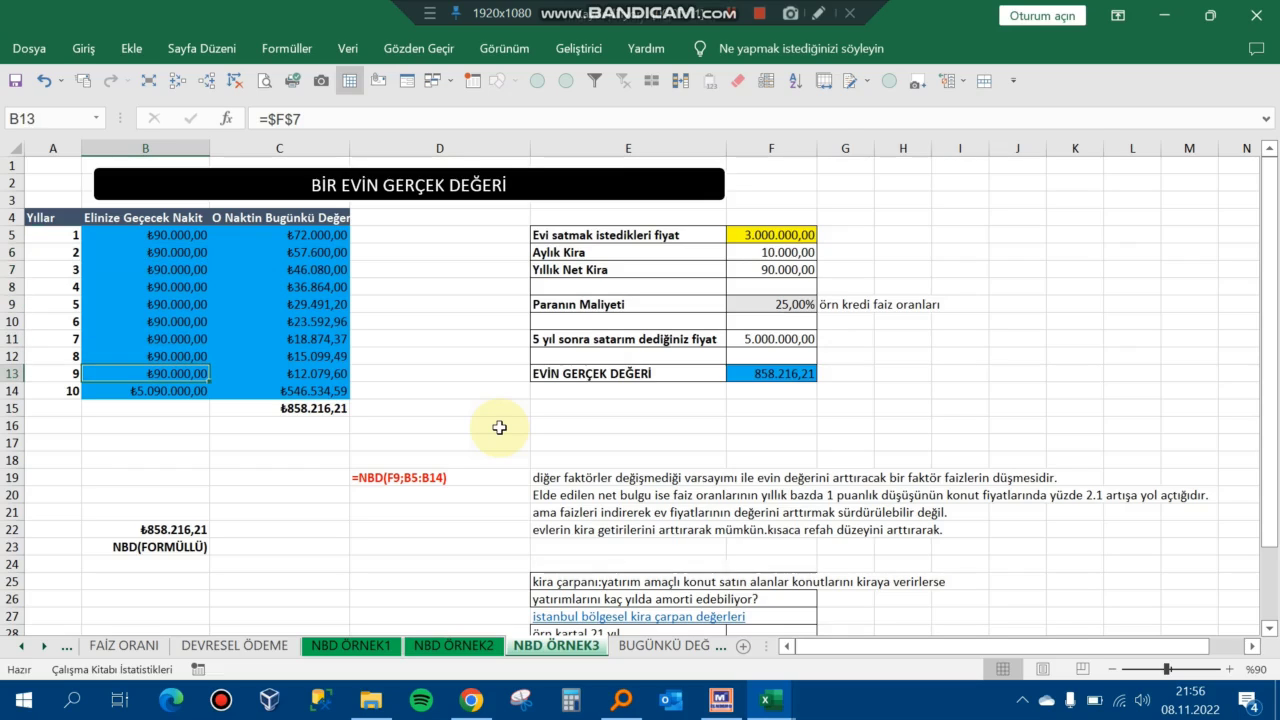
key("Down")
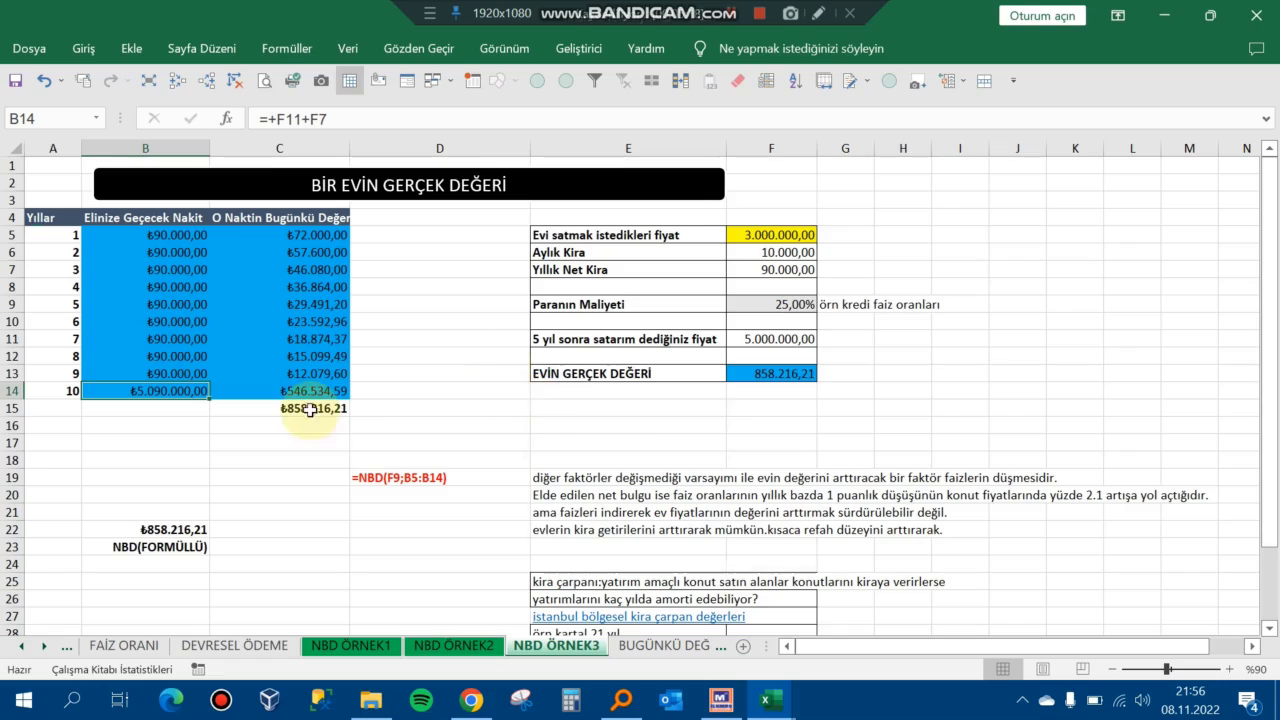
- Change the E11 label to read '10 yıl sonra satarım dediğiniz fiyat'
left_click(607, 344)
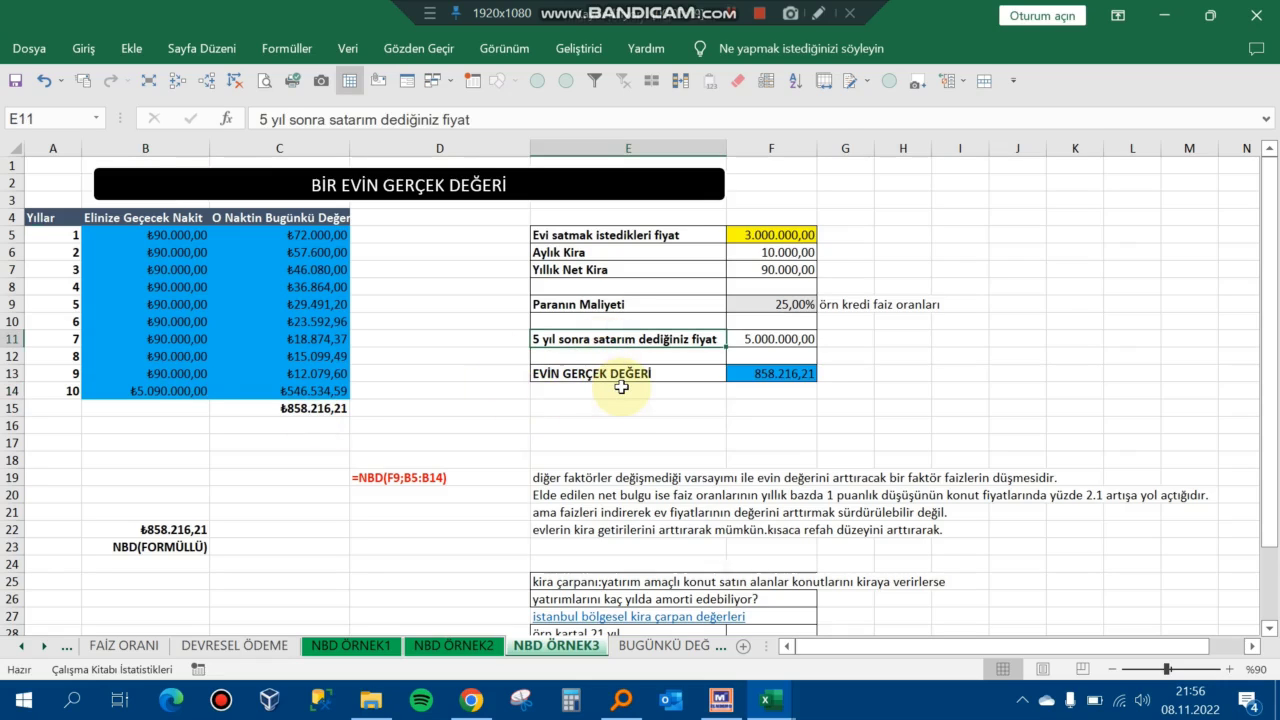
key("F2")
key("Left")
key("Left")
key("Left")
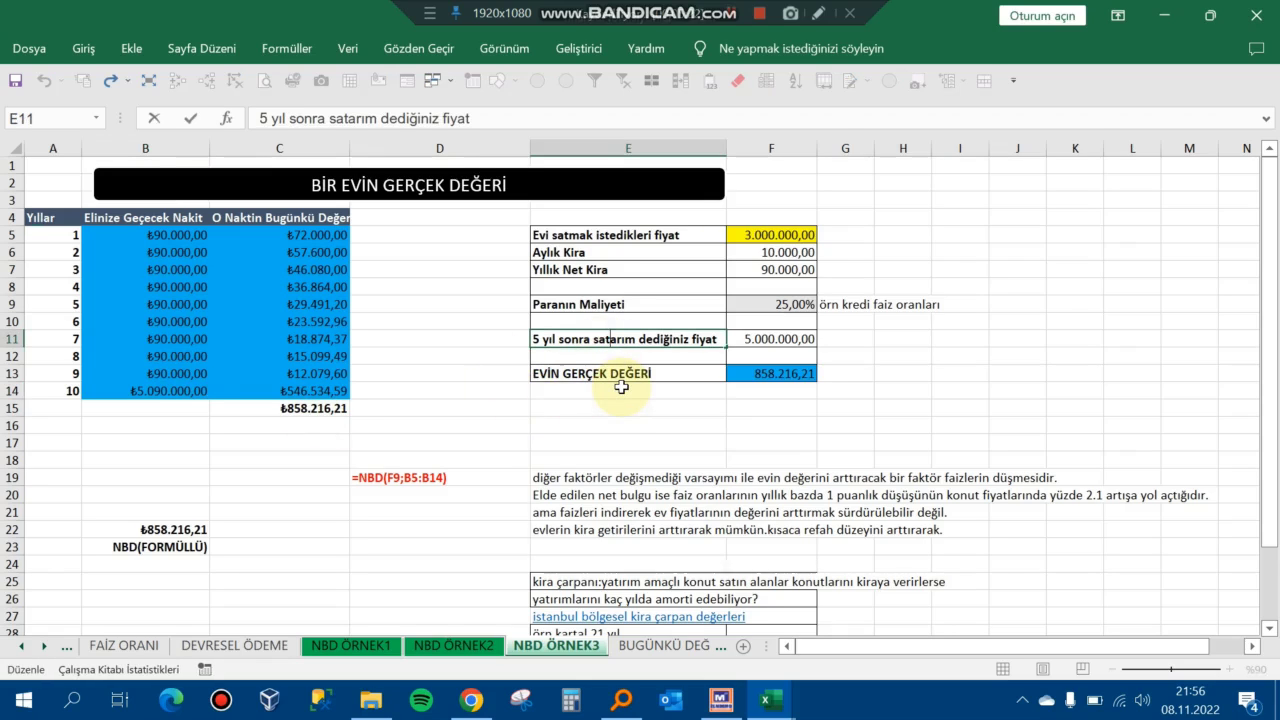
key("Left")
key("BackSpace")
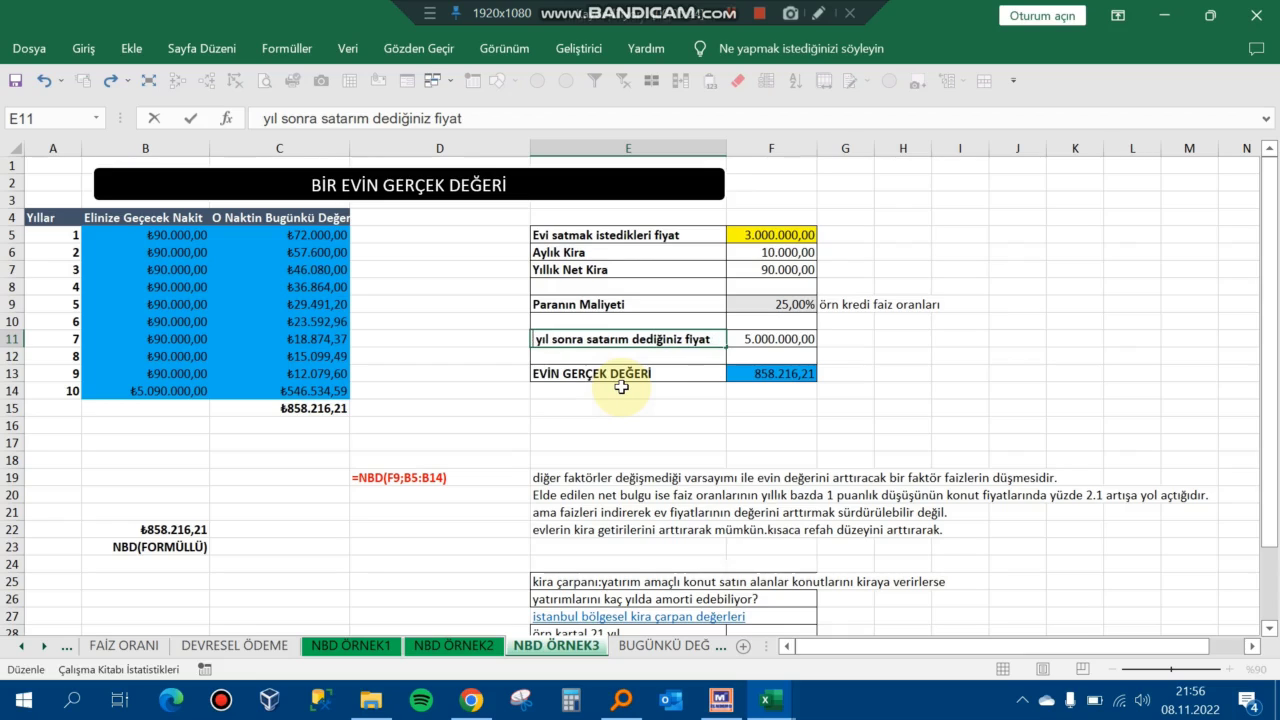
type("10")
key("Return")
- Inspect the year-10 cash flow formula =+F11+F7 in B14 and the cash flows B5:B14
key("Left")
key("Left")
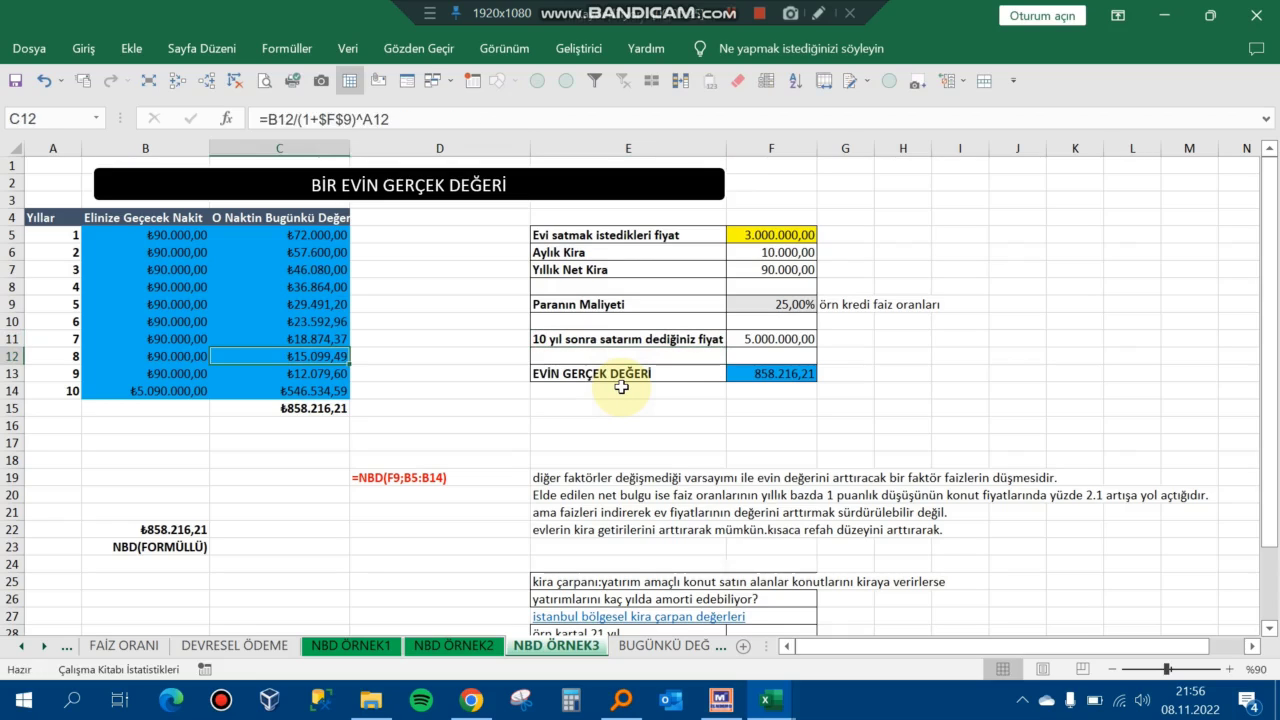
key("Left")
key("Down")
key("Down")
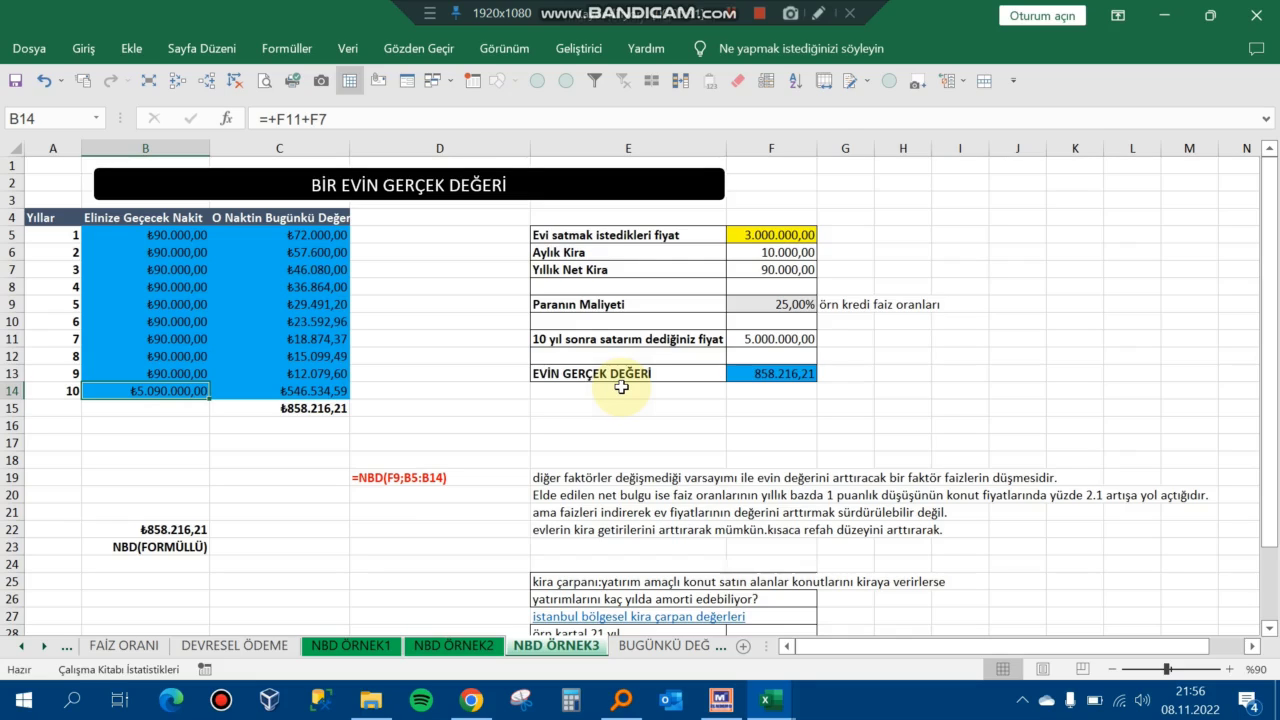
key("F2")
key("Escape")
key("Up")
key("Up")
key("Up")
key("Up")
key("Up")
key("Up")
key("Up")
key("Up")
key("Up")
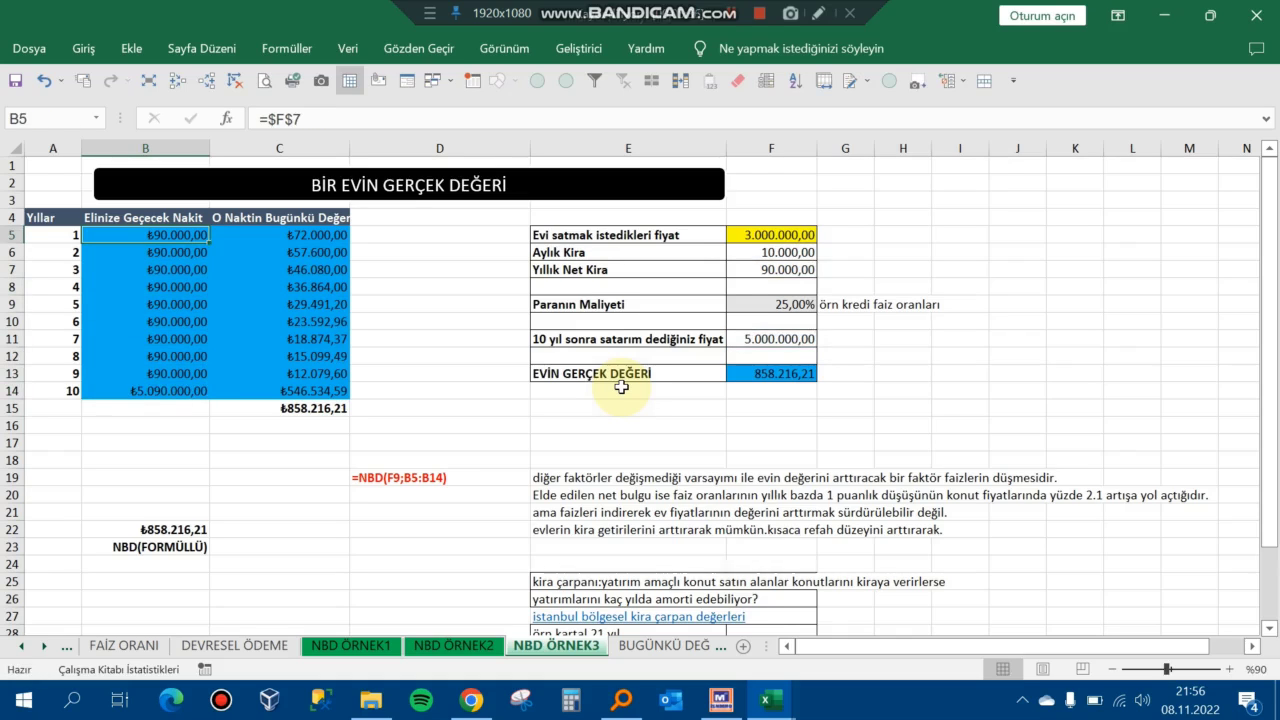
key("shift+Down")
key("shift+Down")
key("shift+Down")
key("shift+Down")
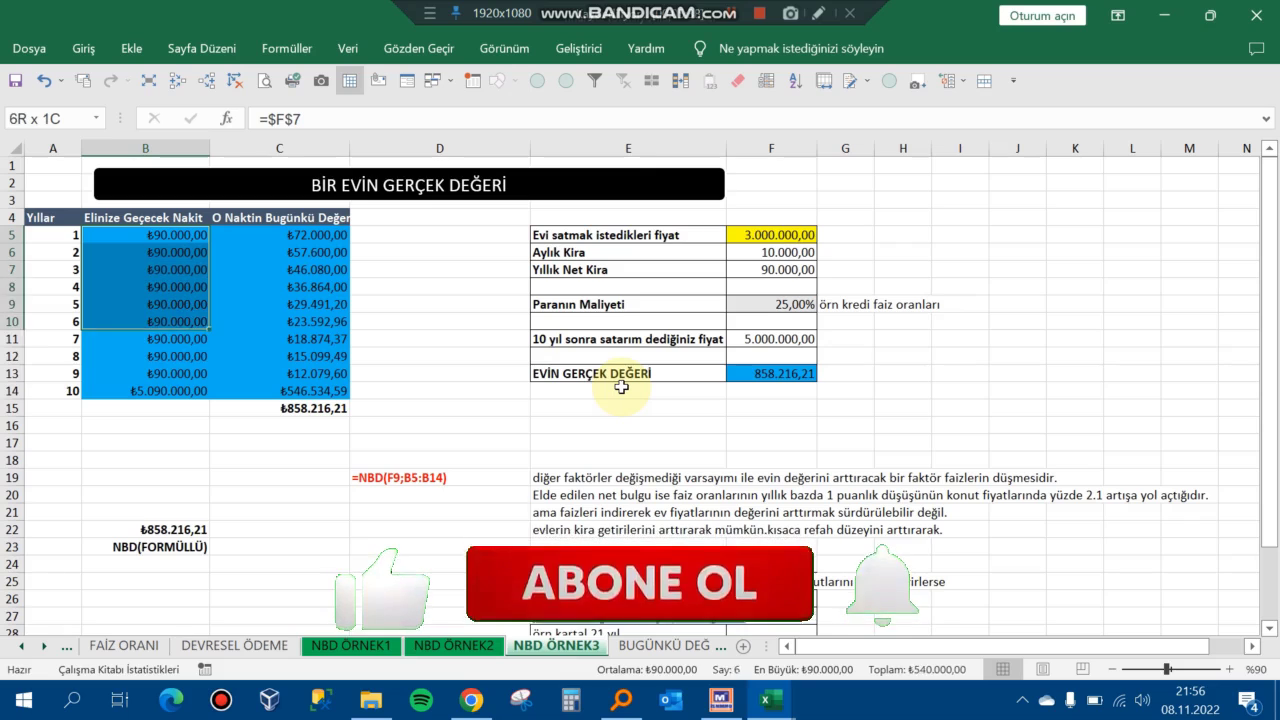
key("shift+Down")
key("shift+Down")
key("shift+Down")
key("Down")
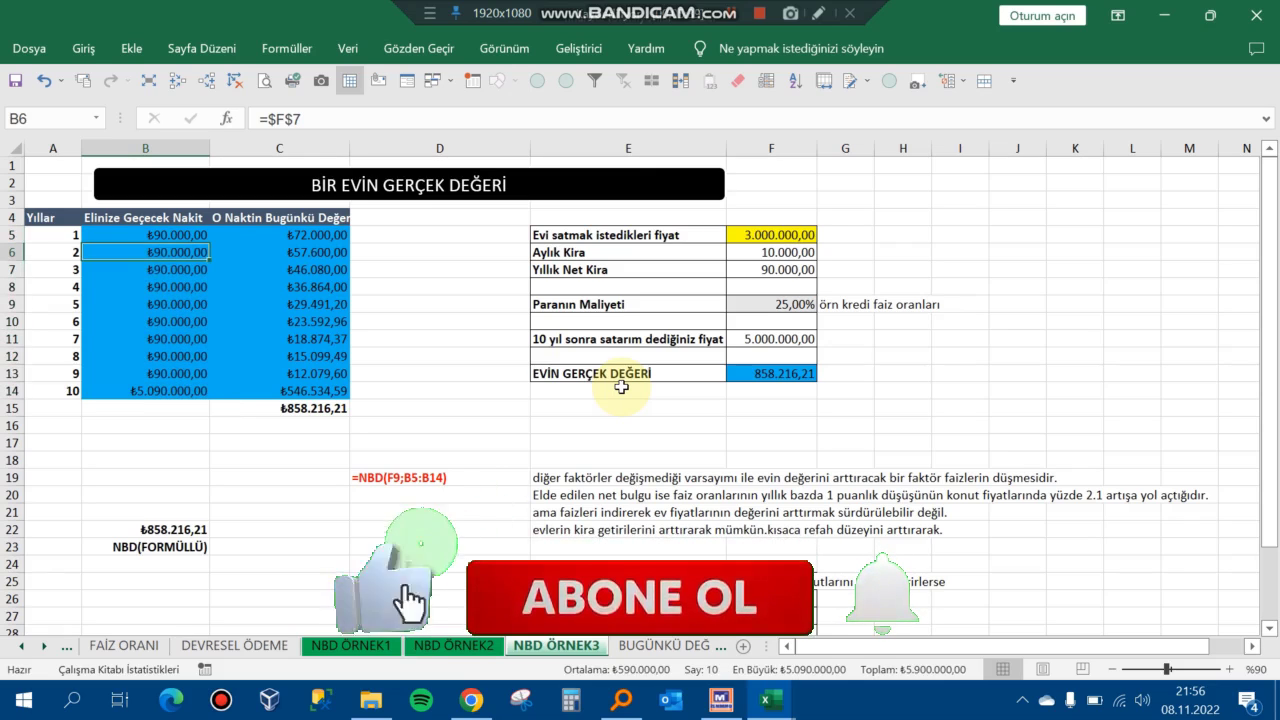
key("Down")
key("Down")
key("Right")
key("Right")
- Try a D5 formula dividing B5 by 1+F9, then discard the wrong result
key("Up")
key("Up")
key("Up")
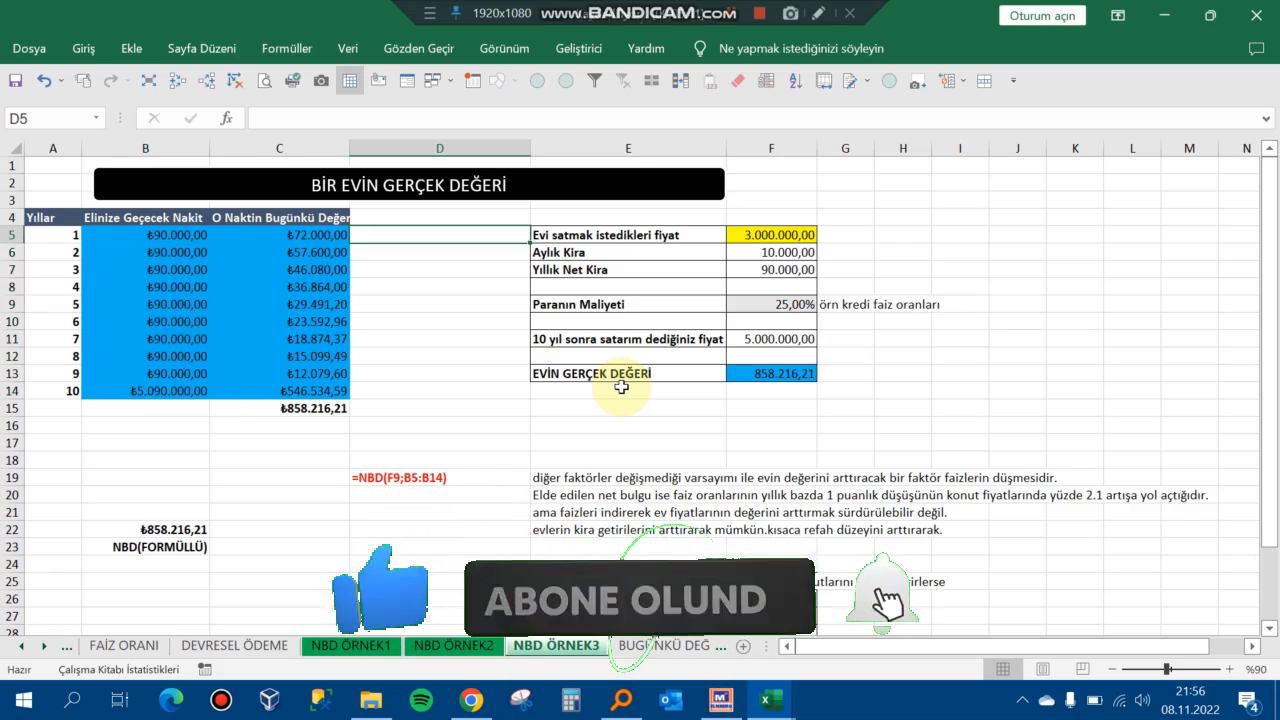
type("=")
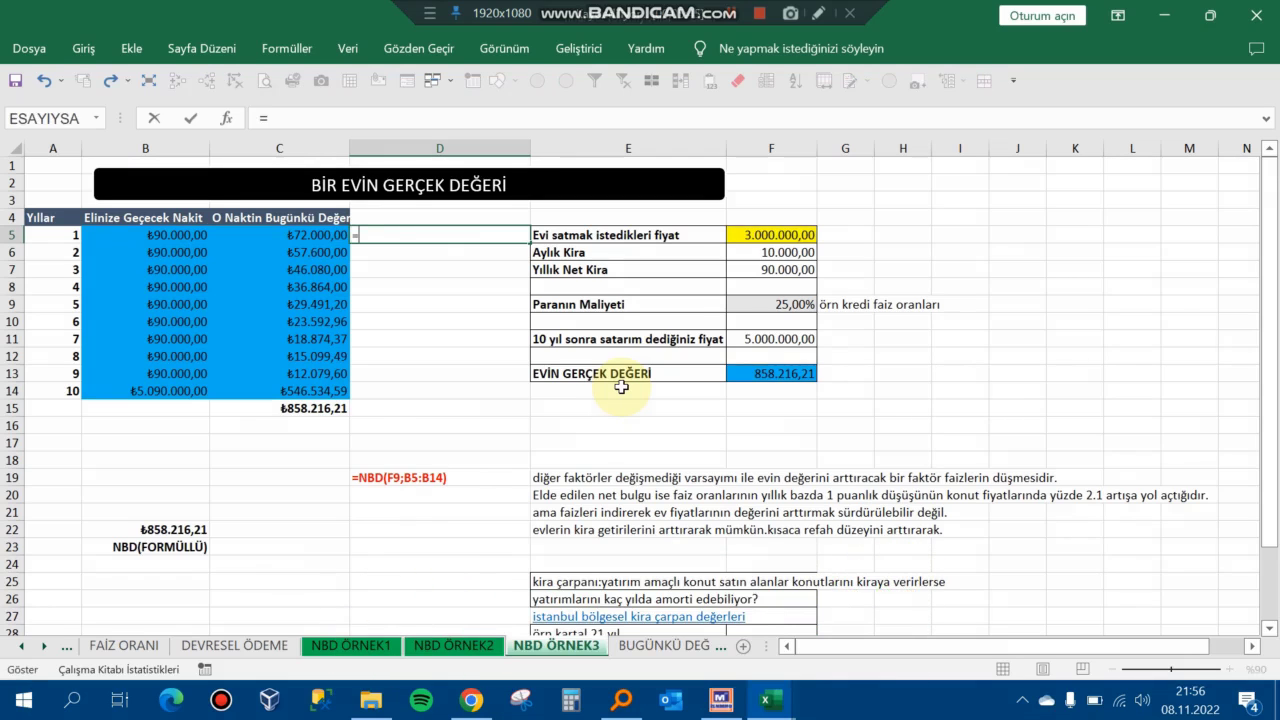
key("Left")
key("Left")
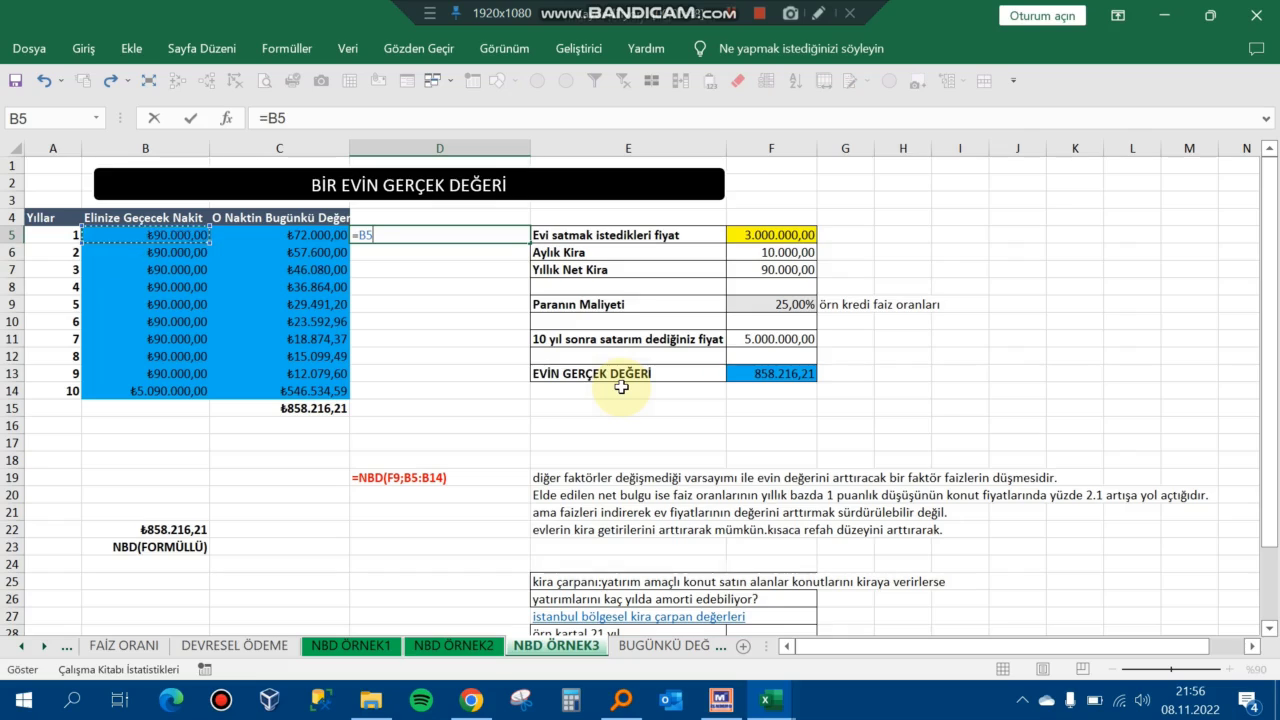
type("/")
type("1")
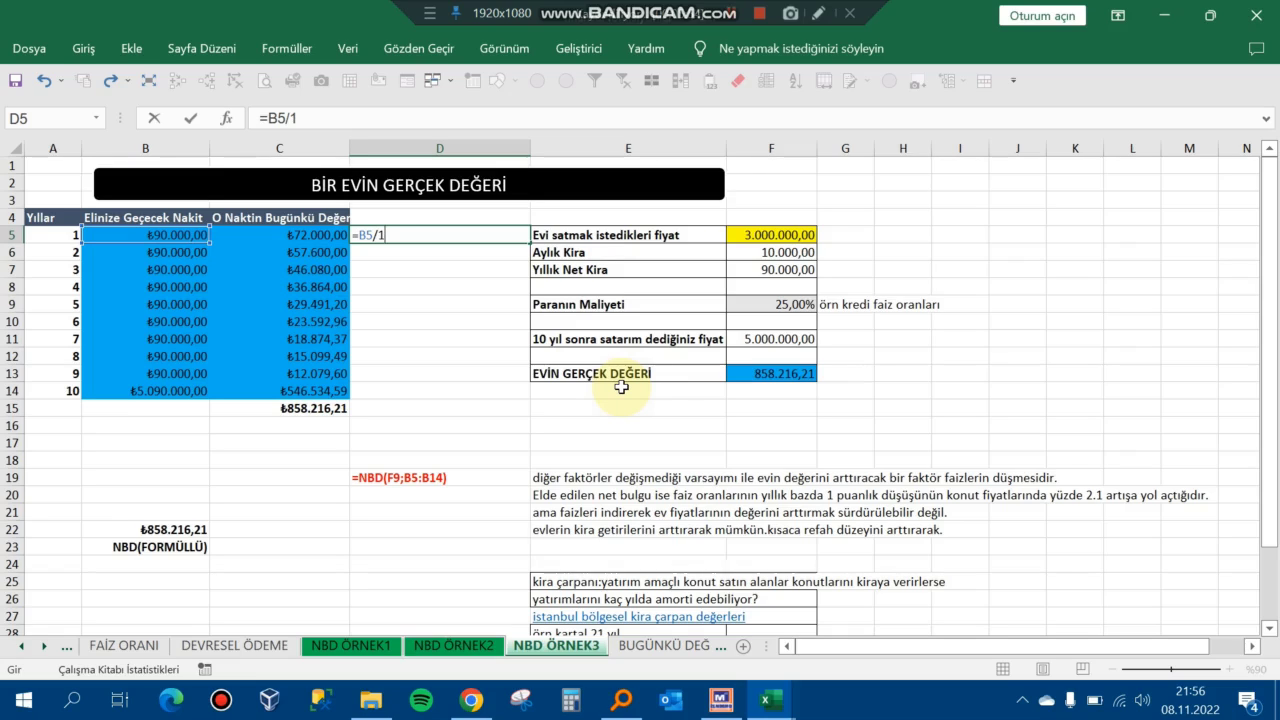
type("+")
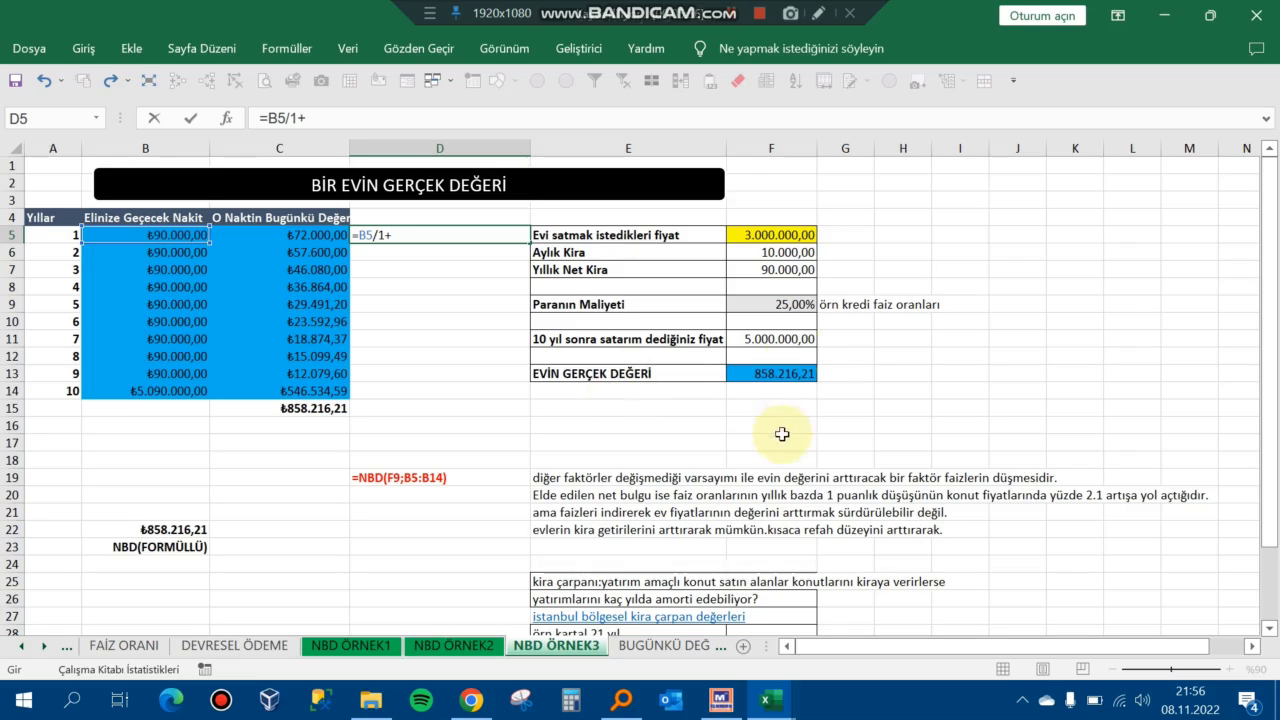
left_click(792, 305)
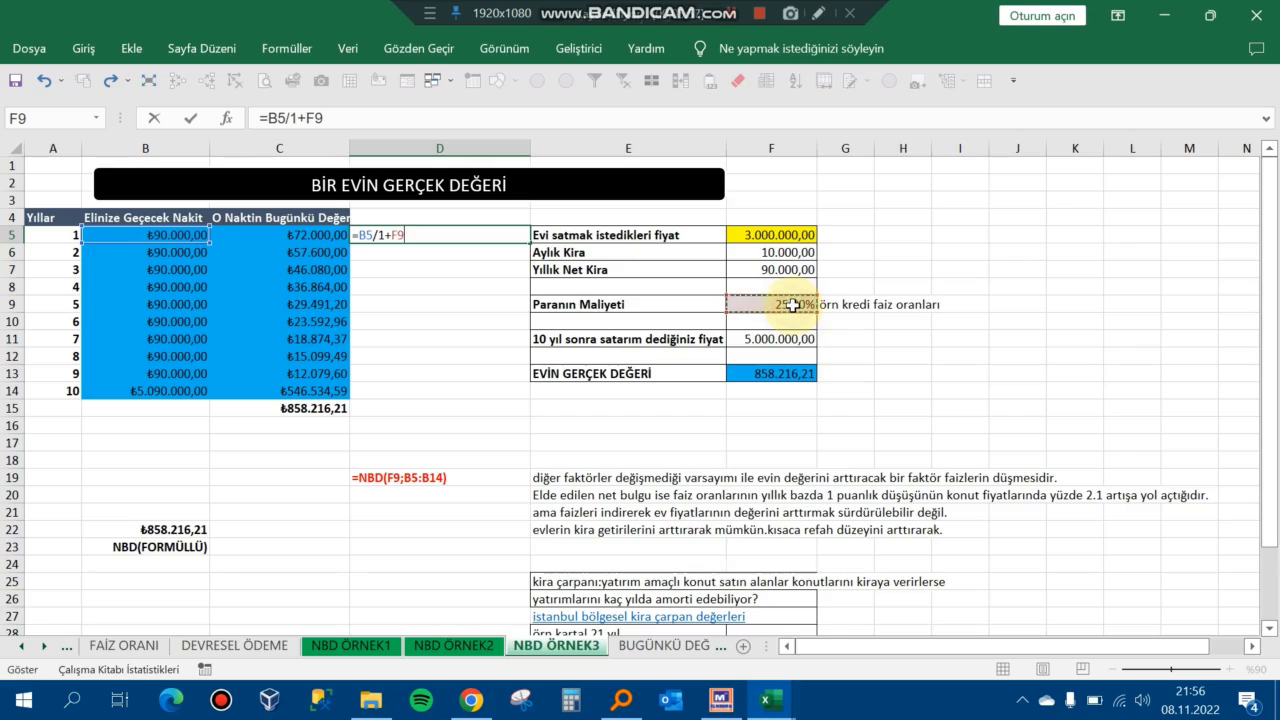
key("ctrl+Return")
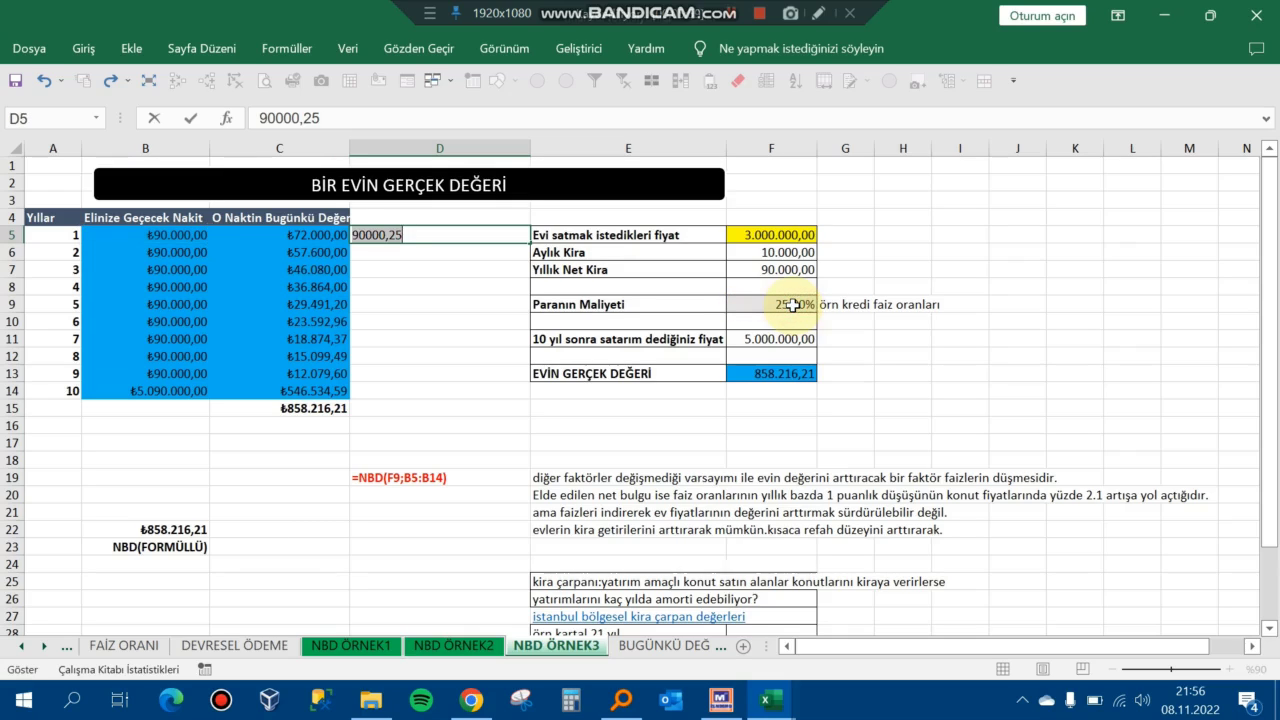
key("Escape")
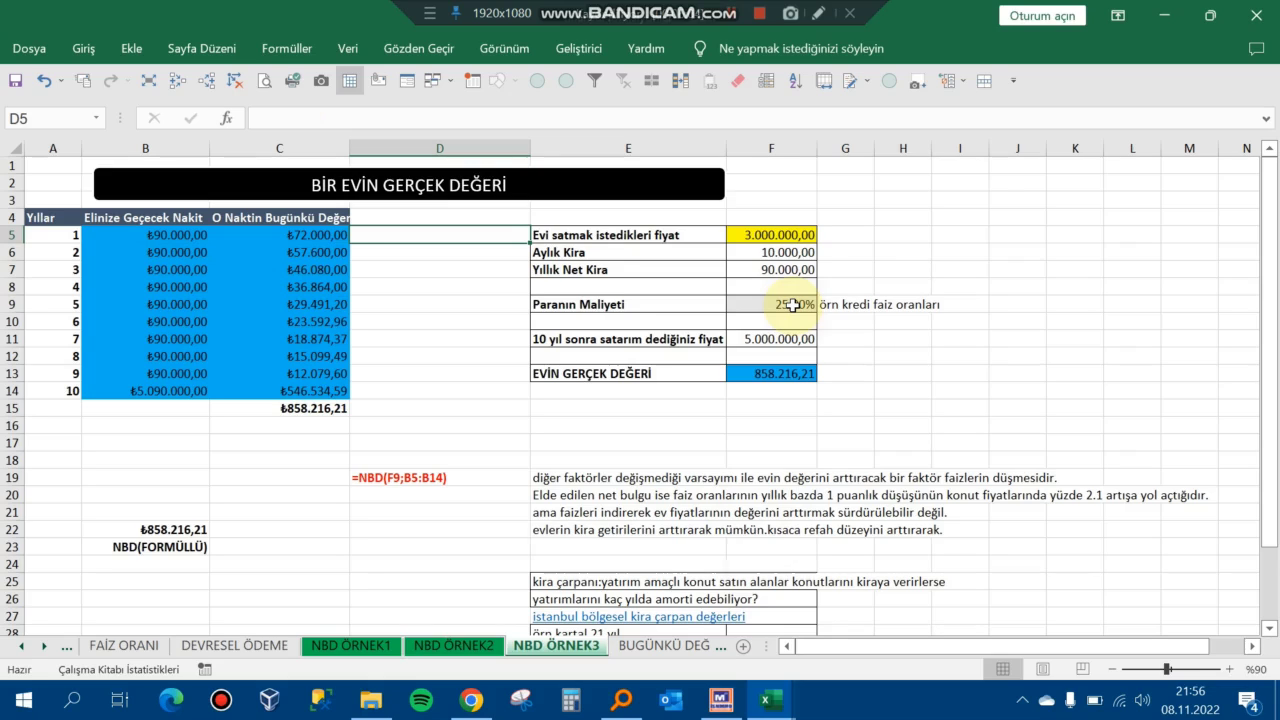
- Retry the B5/1+F9 formula in D5 and clear the incorrect value
type("+")
key("Left")
key("Left")
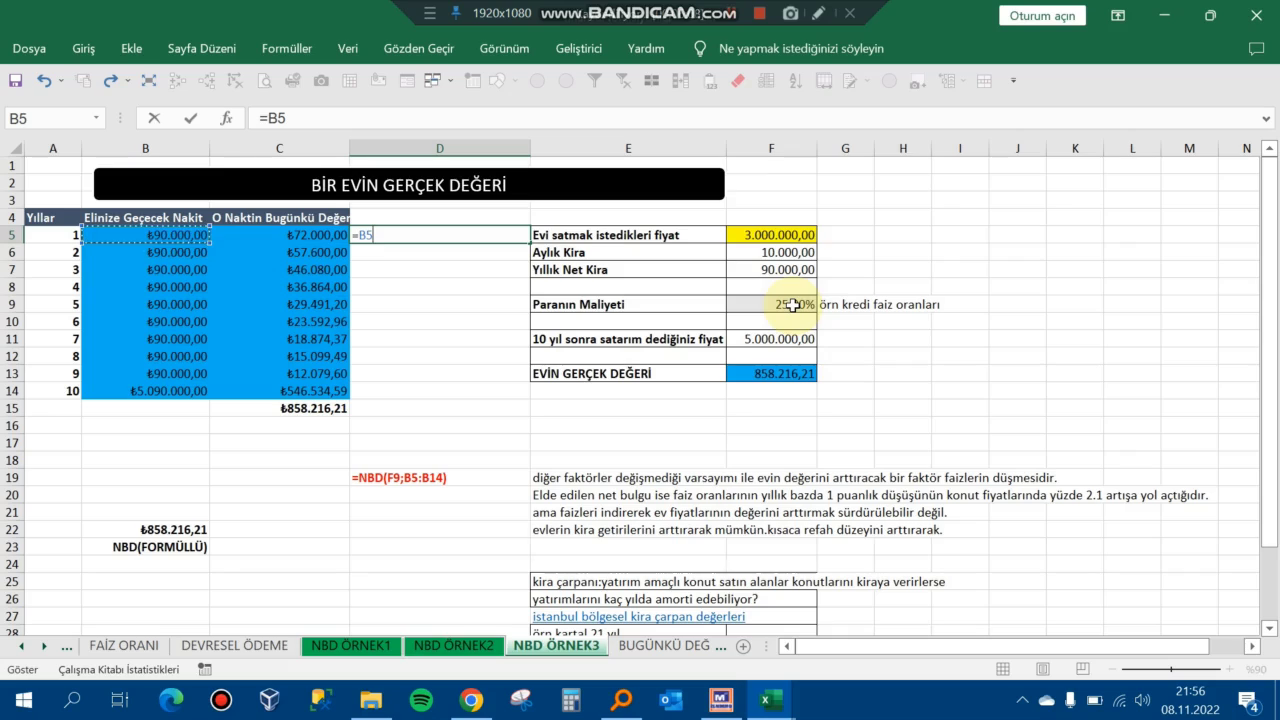
type("/")
type("1+")
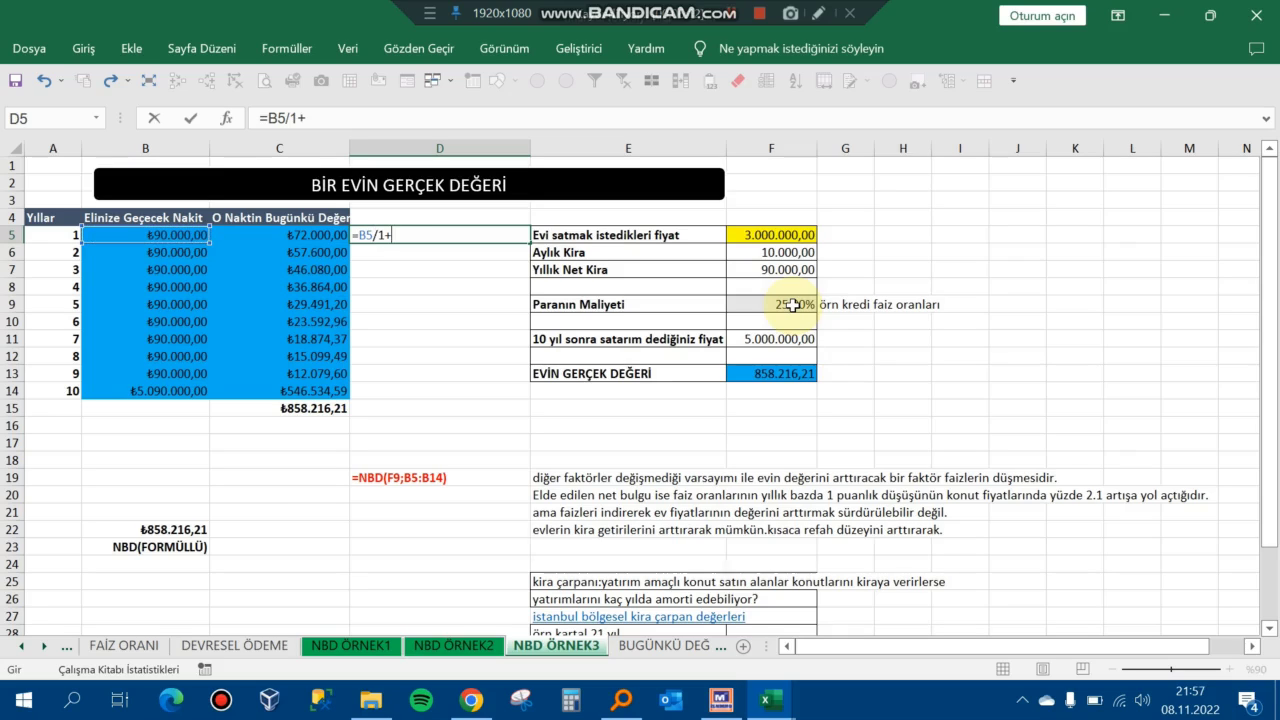
left_click(792, 305)
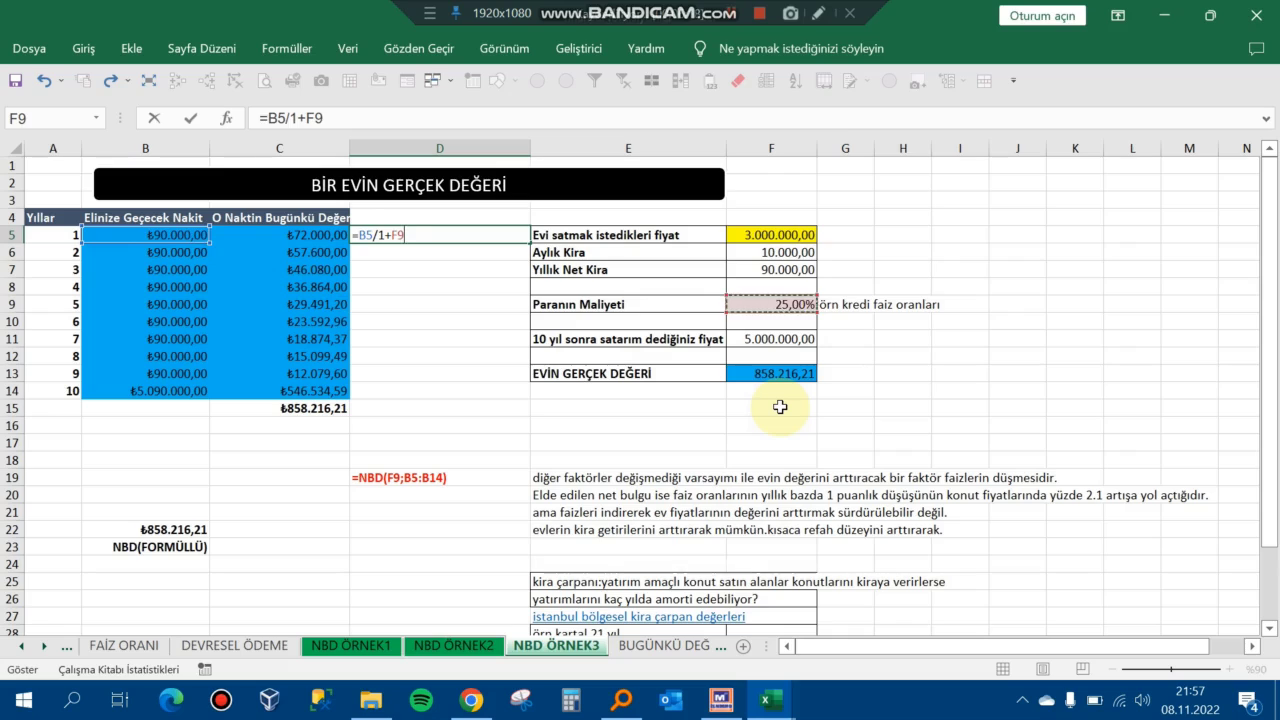
key("ctrl+Return")
key("Delete")
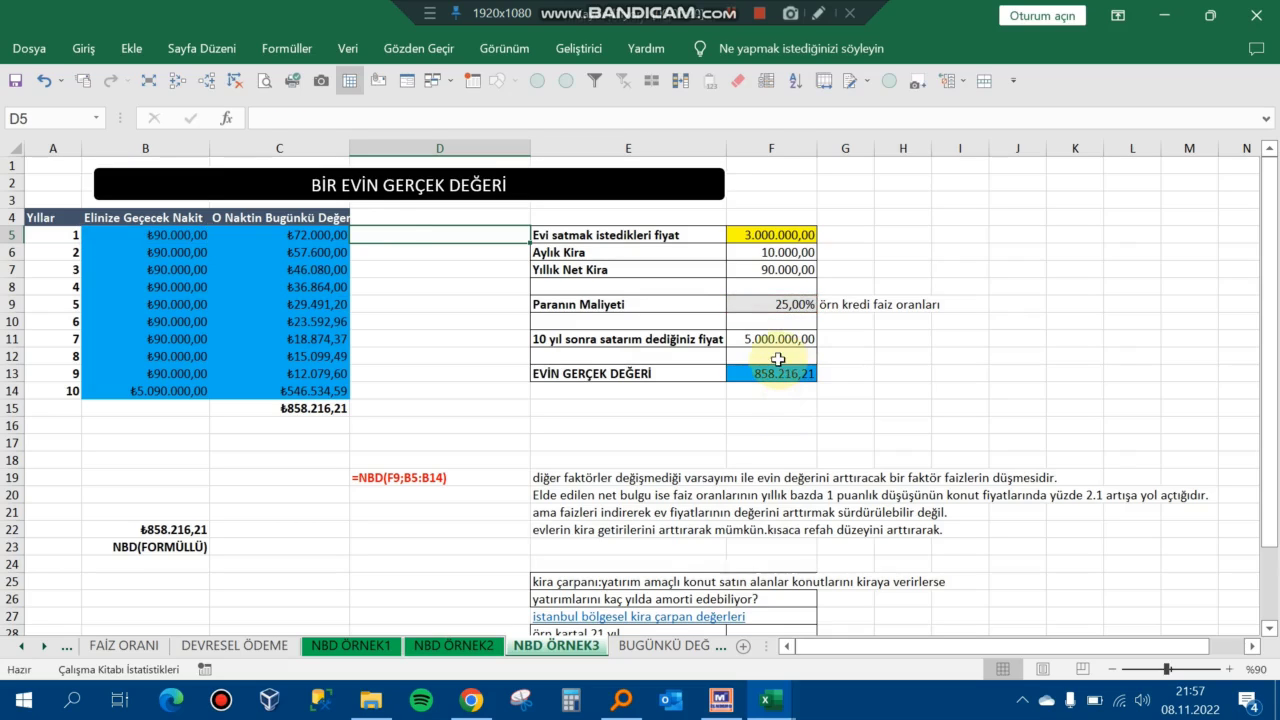
- Rebuild D5's formula as =B5/(1+F9, wrapping the divisor in parentheses
type("=")
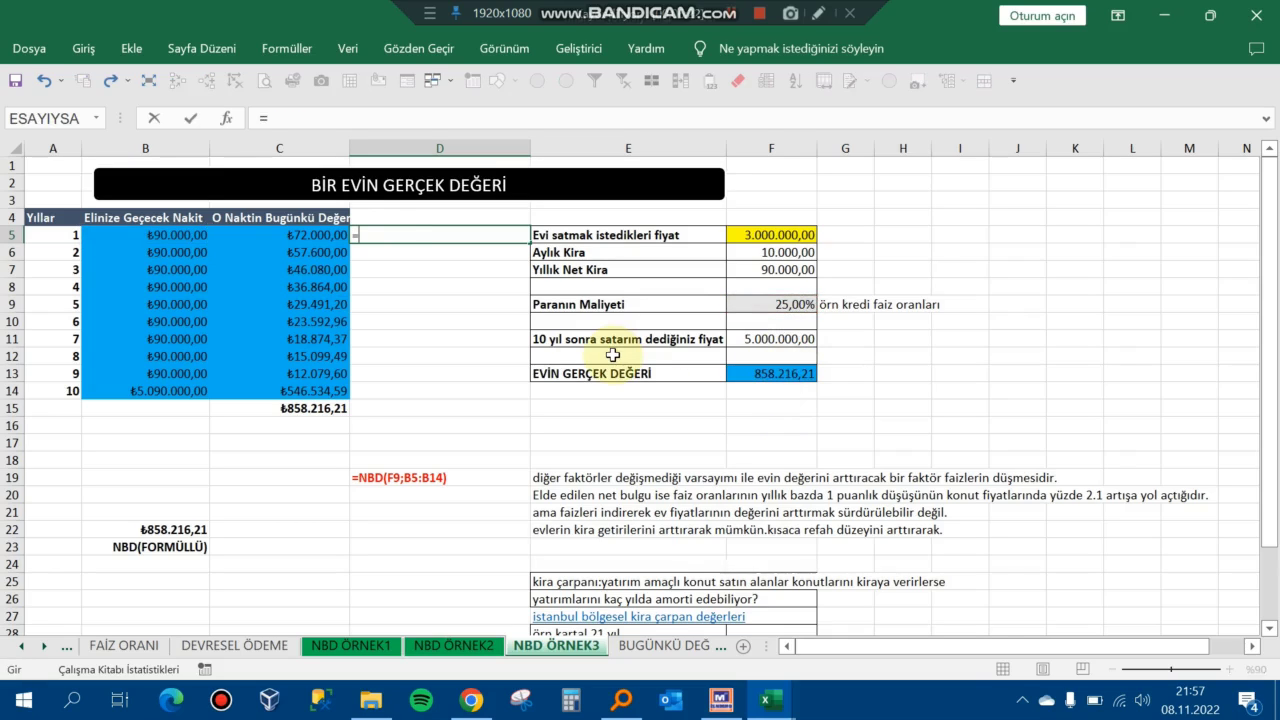
key("Left")
key("Left")
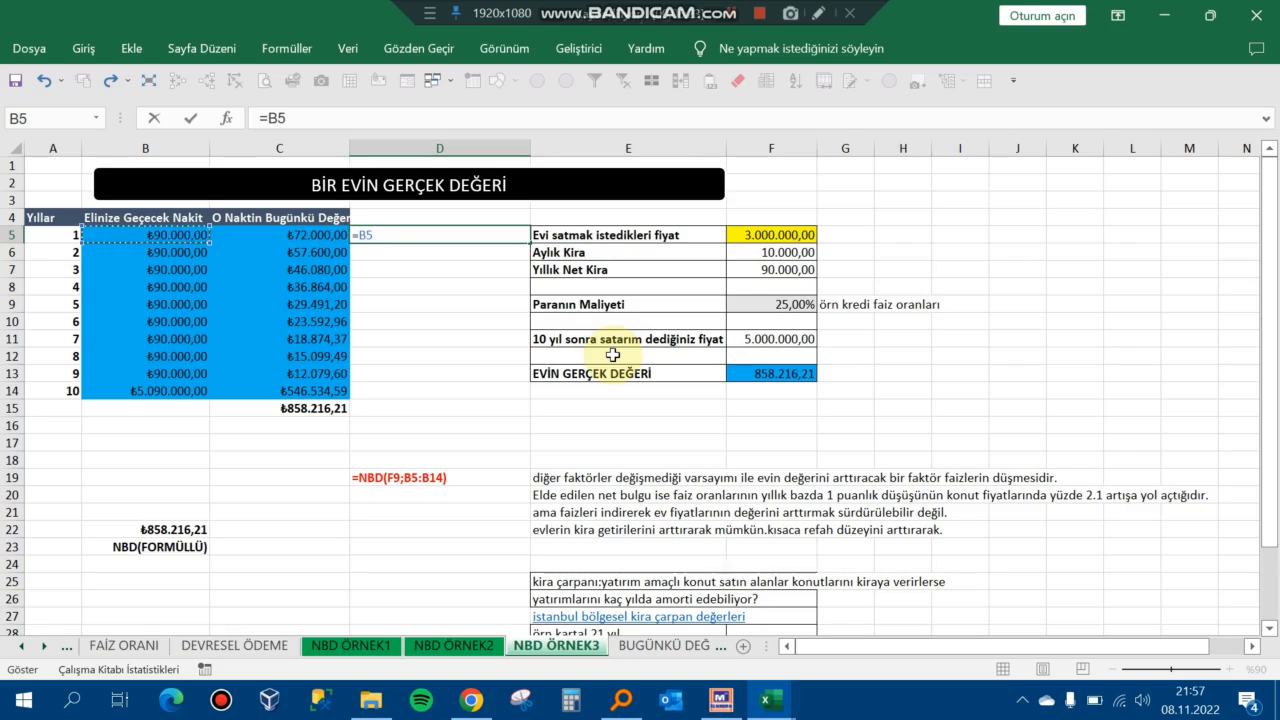
type("/")
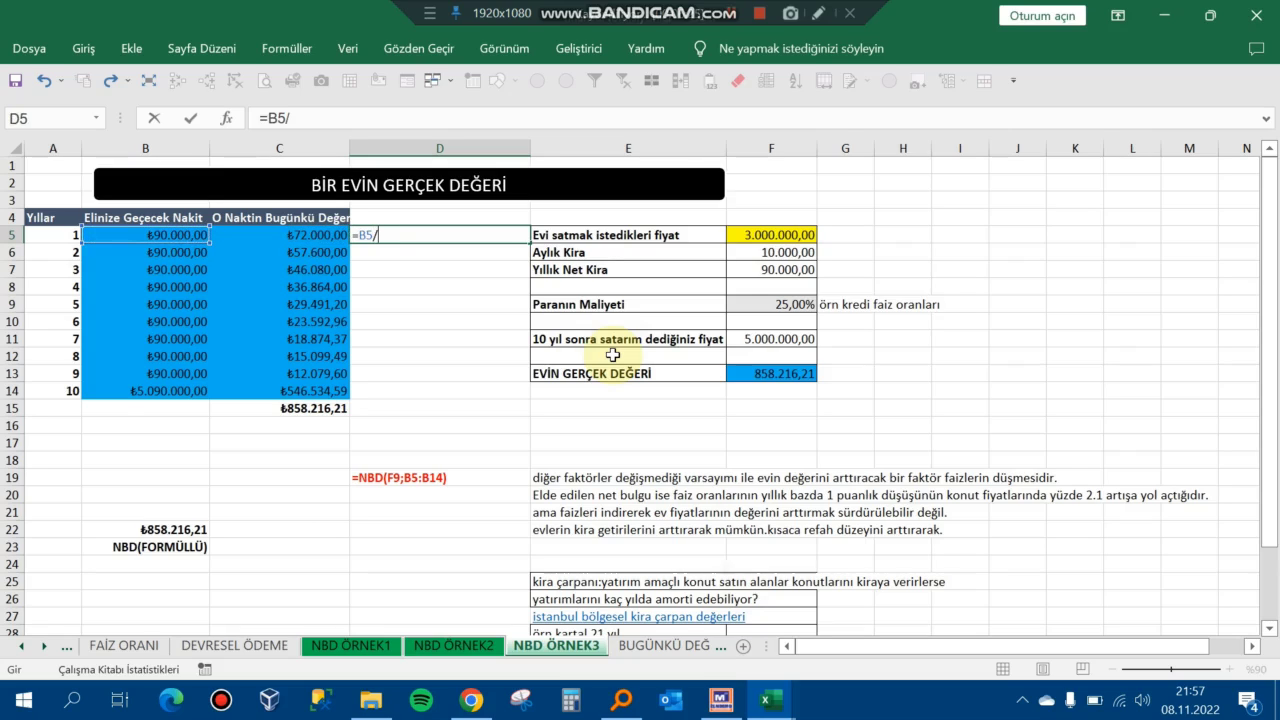
type("1+")
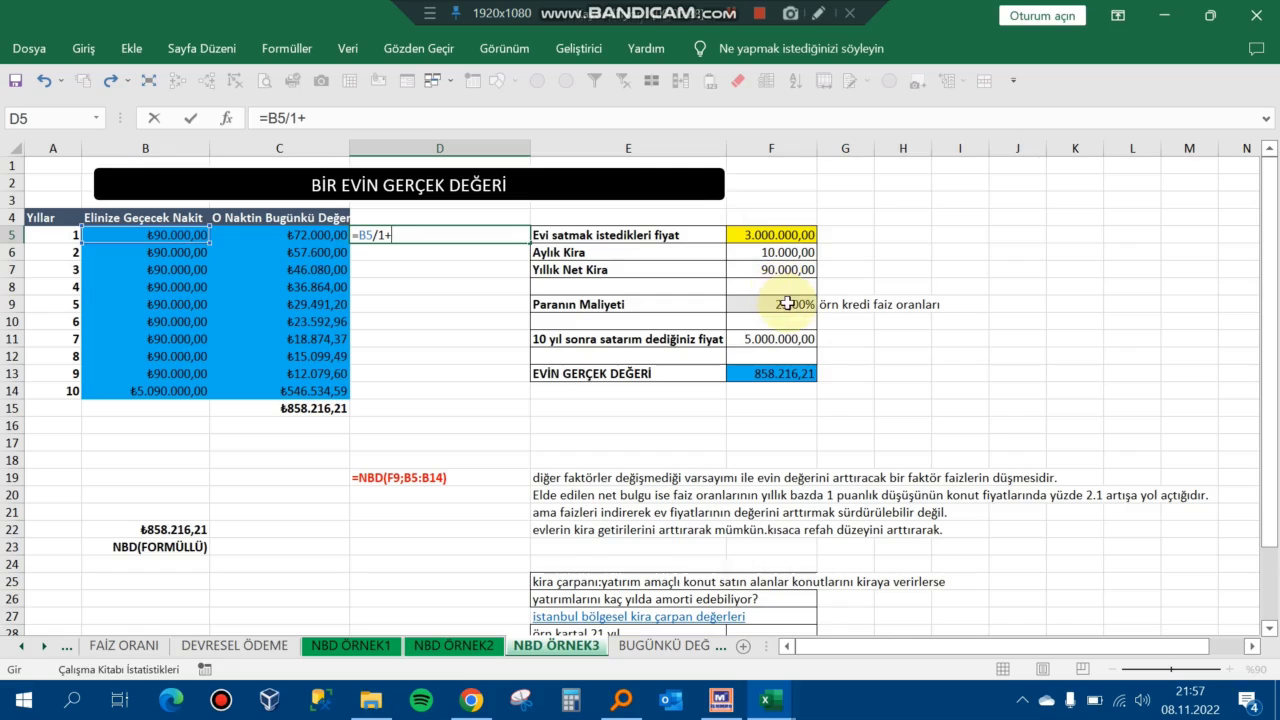
left_click(788, 303)
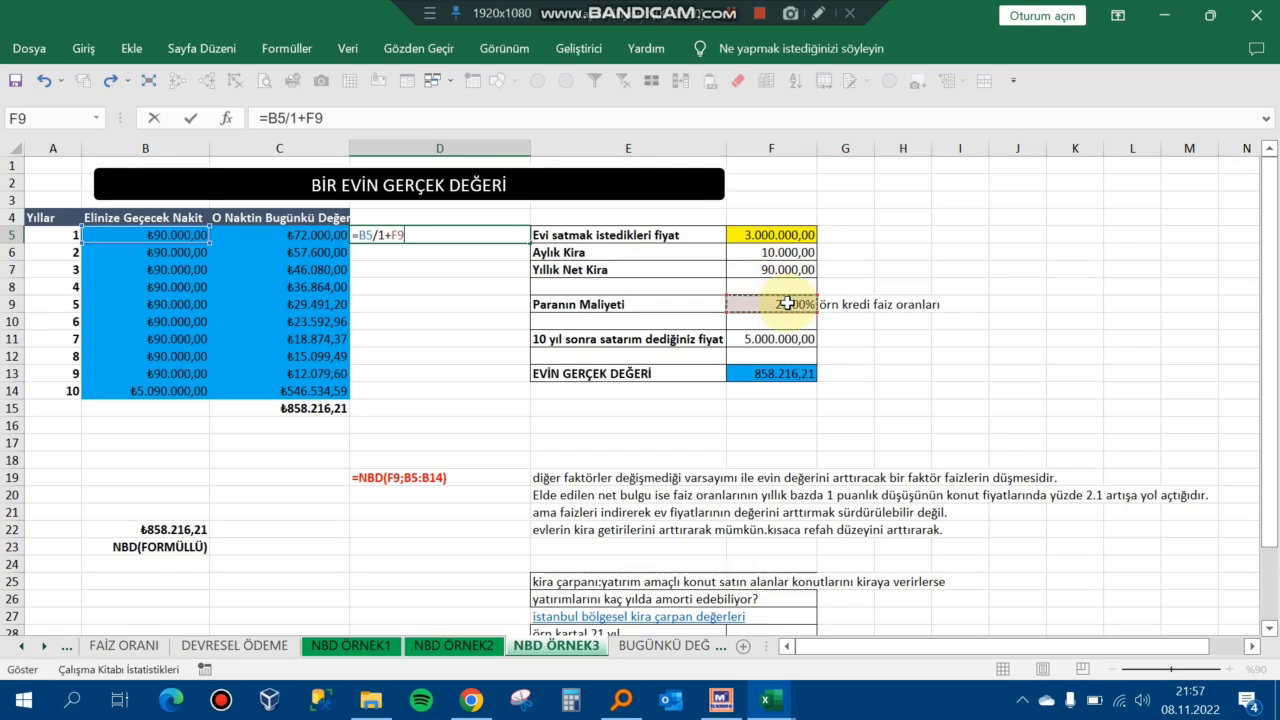
left_click(290, 117)
type("(1+F9")
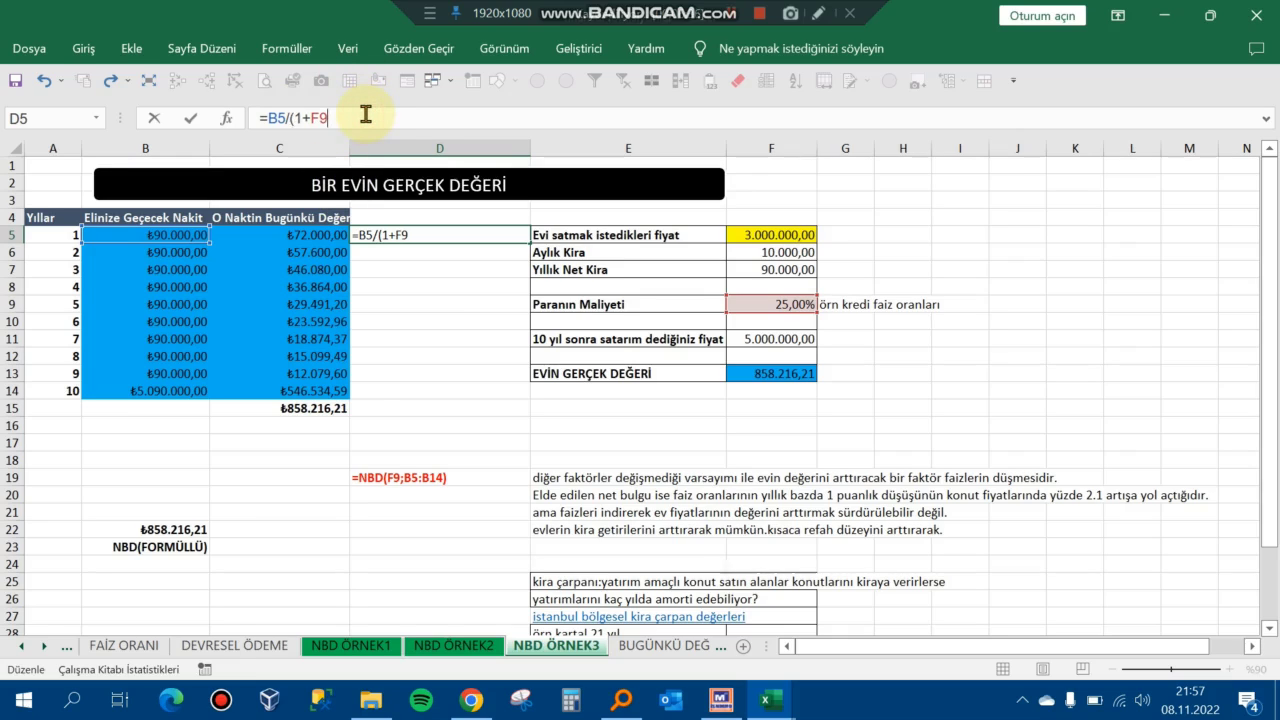
type(")")
- Finish D5 with exponent ^10 and compare it with C5's formula
type("^#")
key("BackSpace")
type("10")
key("ctrl+Return")
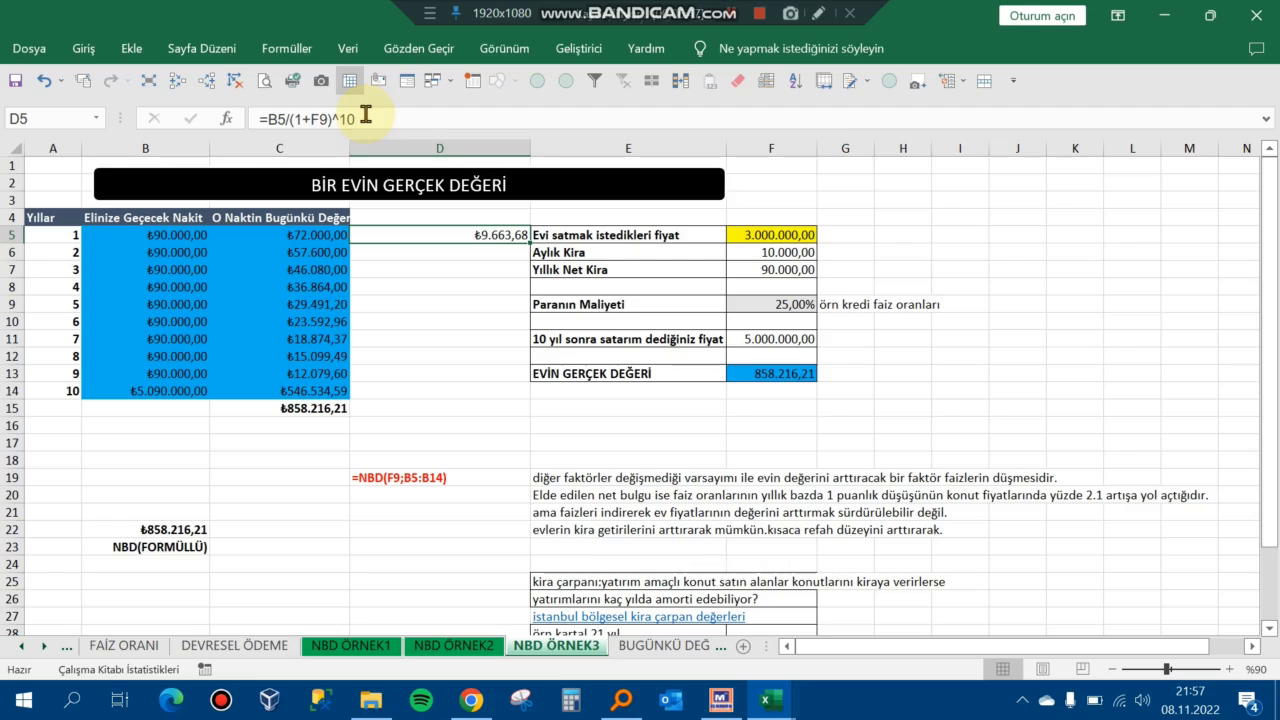
key("Left")
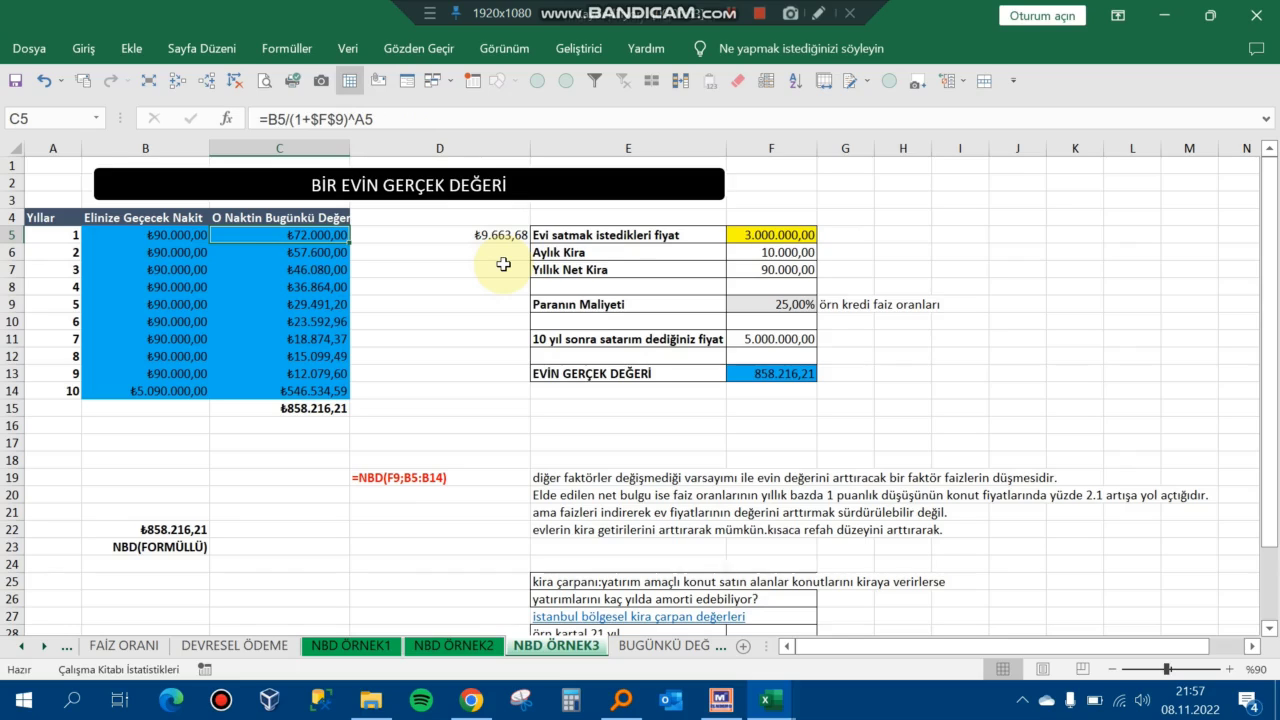
key("Right")
- Use A5 as the exponent and lock the rate, giving =B5/(1+$F$9)^A5
key("F2")
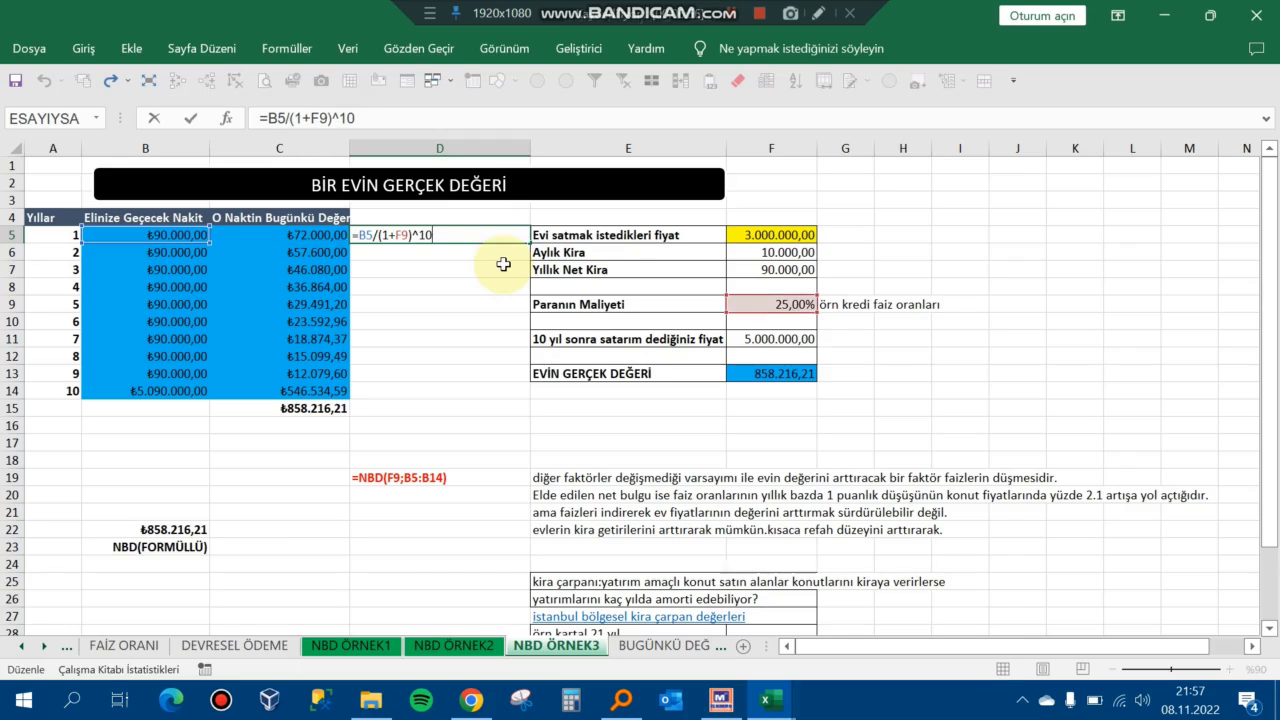
key("BackSpace")
key("BackSpace")
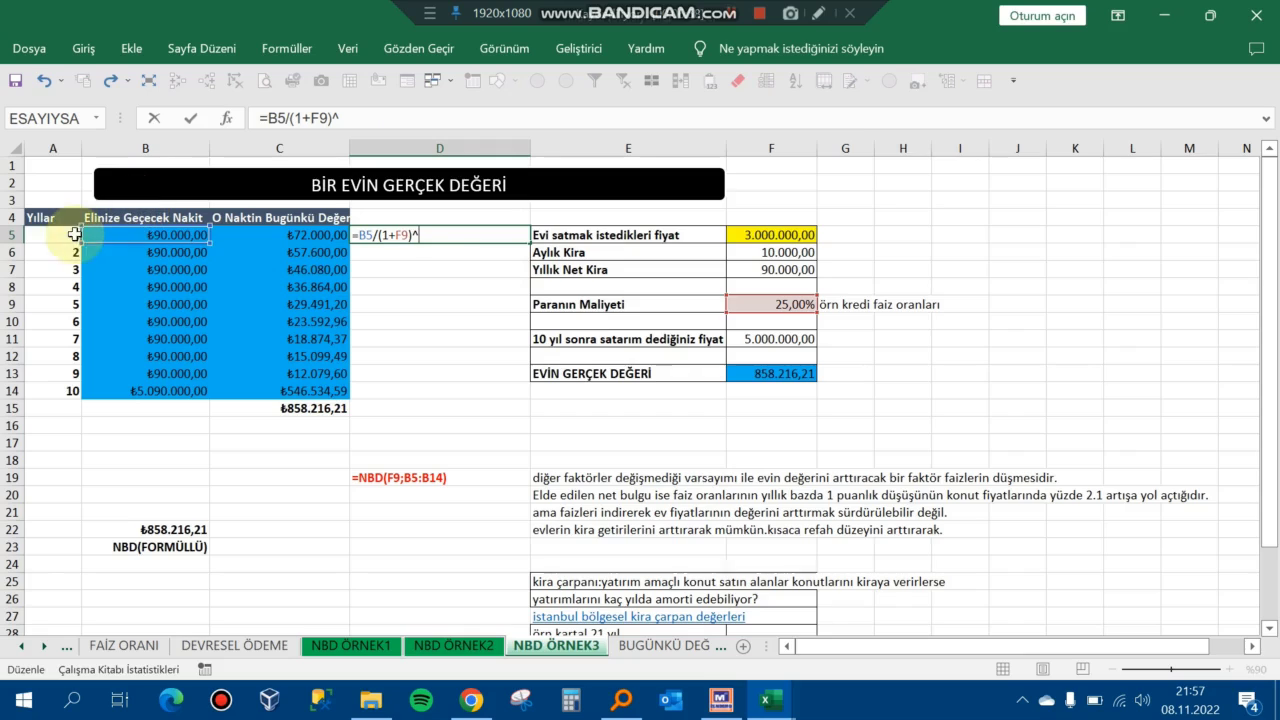
left_click(47, 234)
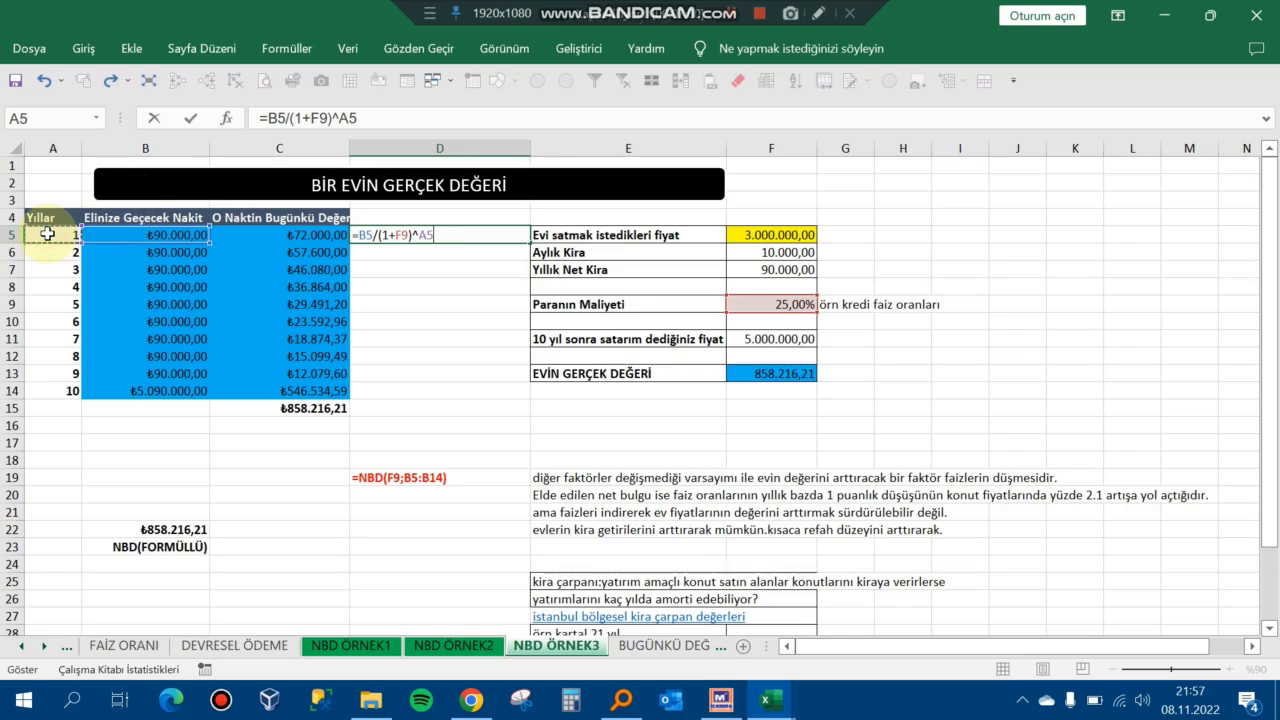
key("ctrl+Return")
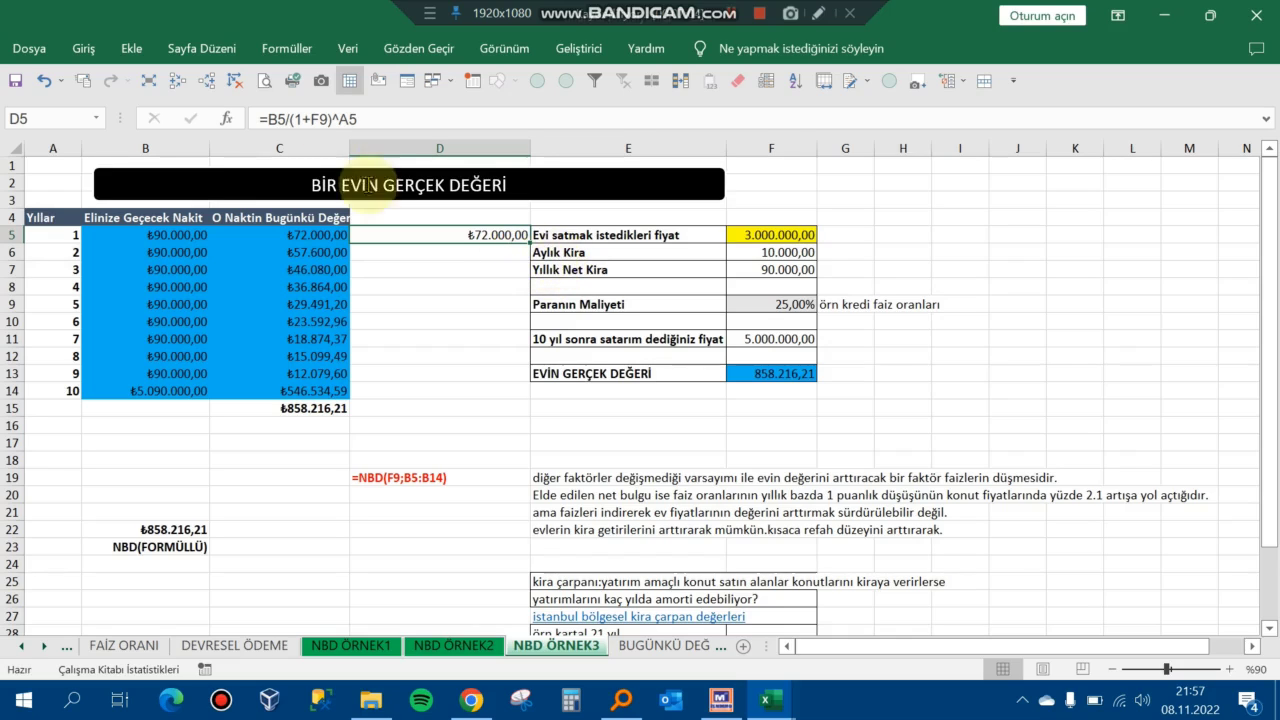
left_click(305, 118)
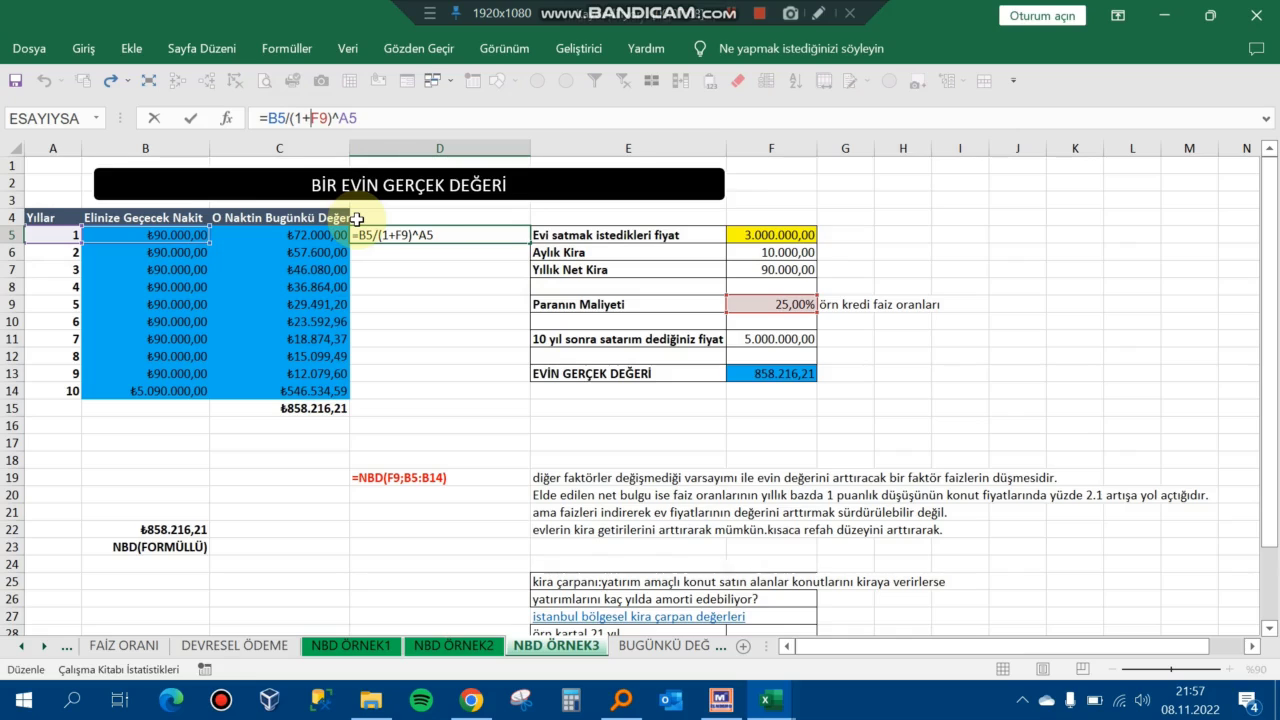
key("F4")
key("Return")
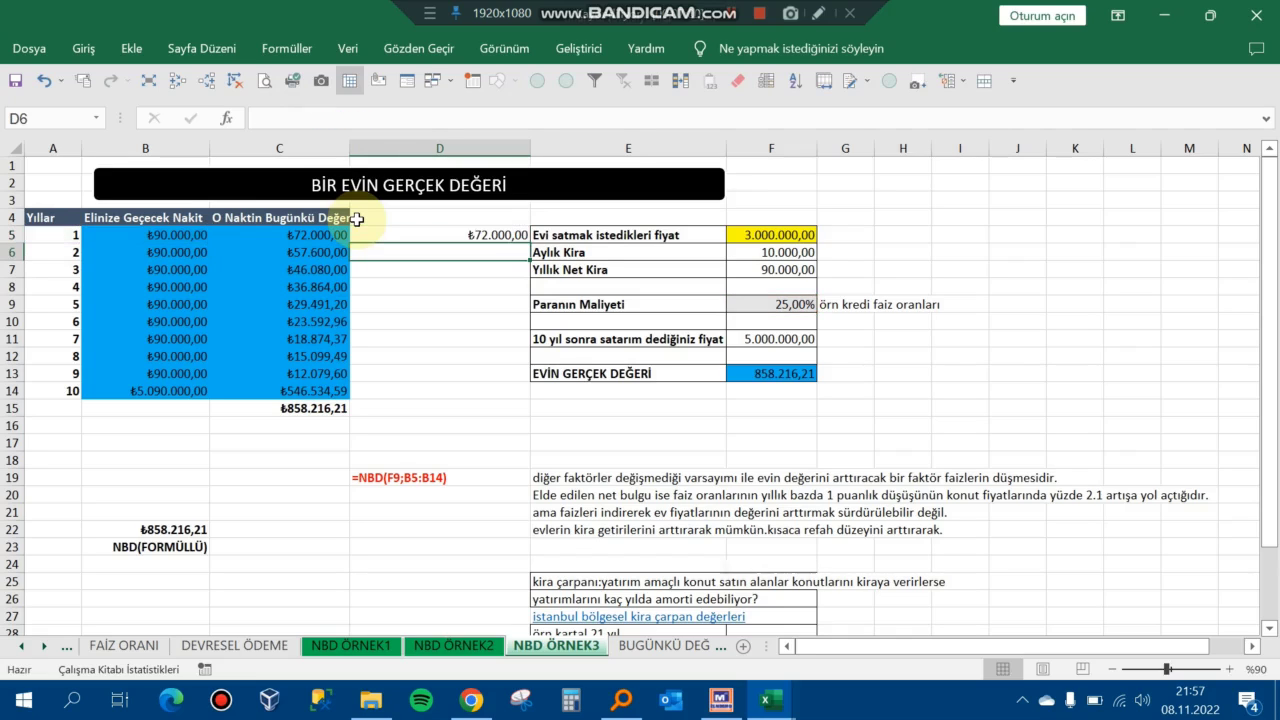
left_click(498, 232)
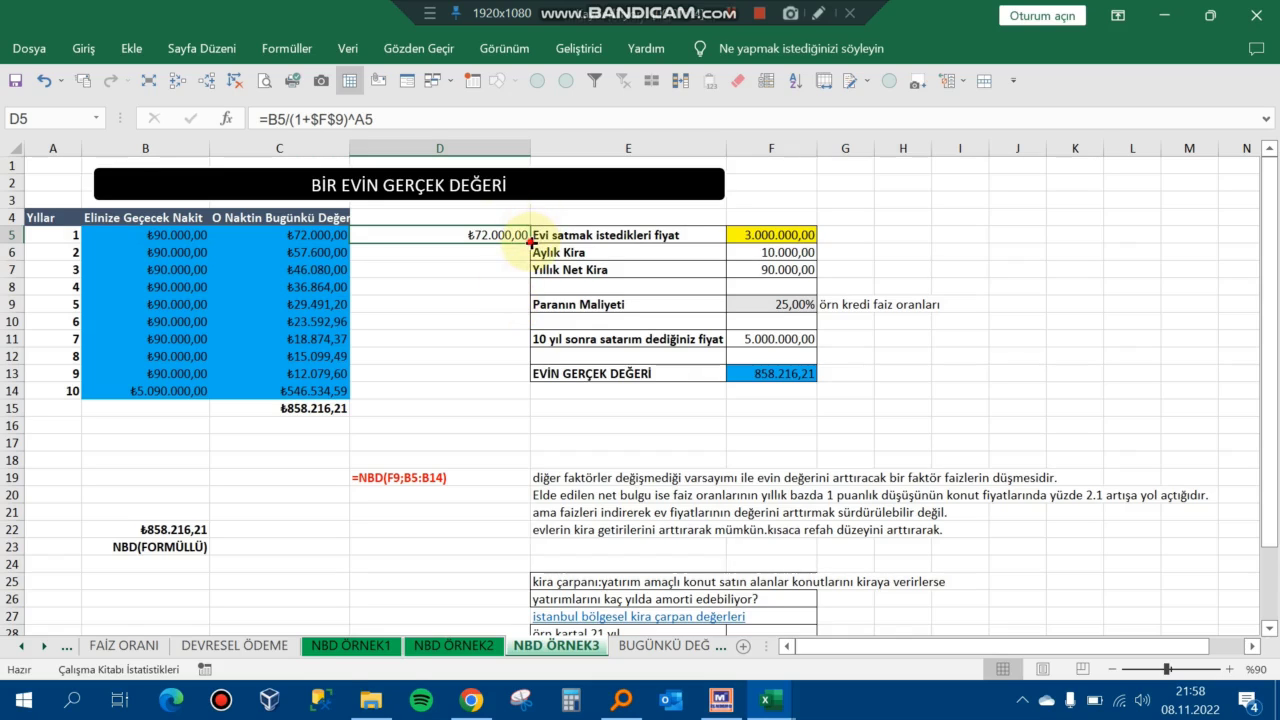
- Fill D5's discounted-value formula down to D14 and add a bold =TOPLA(D5:D14) total in D15
left_click_drag(530, 243, 514, 393)
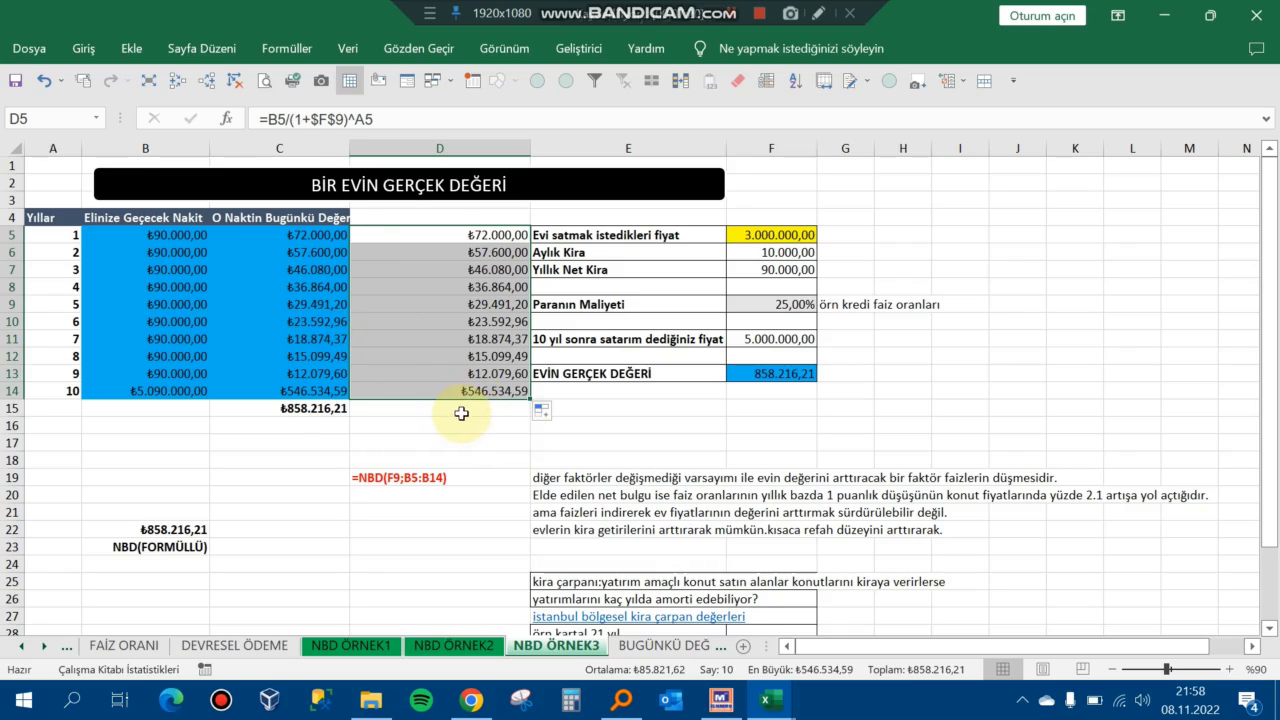
left_click(461, 413)
key("alt+=")
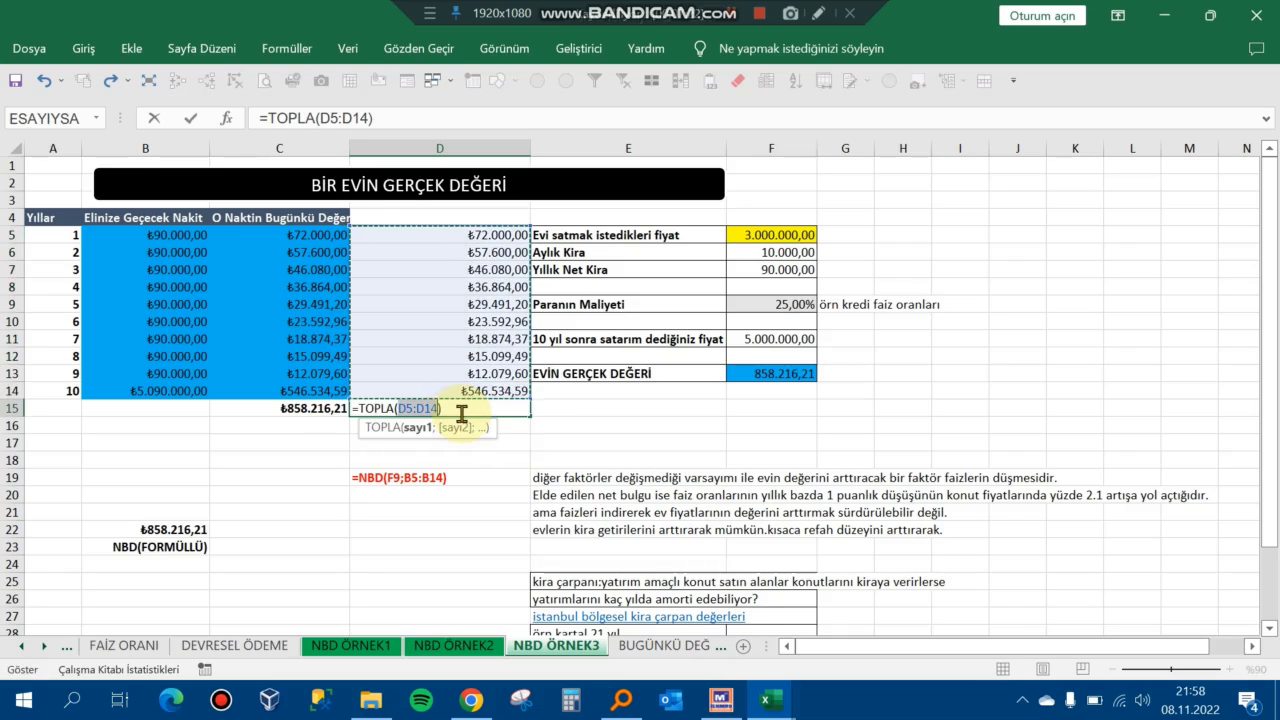
key("Return")
left_click(459, 411)
key("ctrl+b")
key("Right")
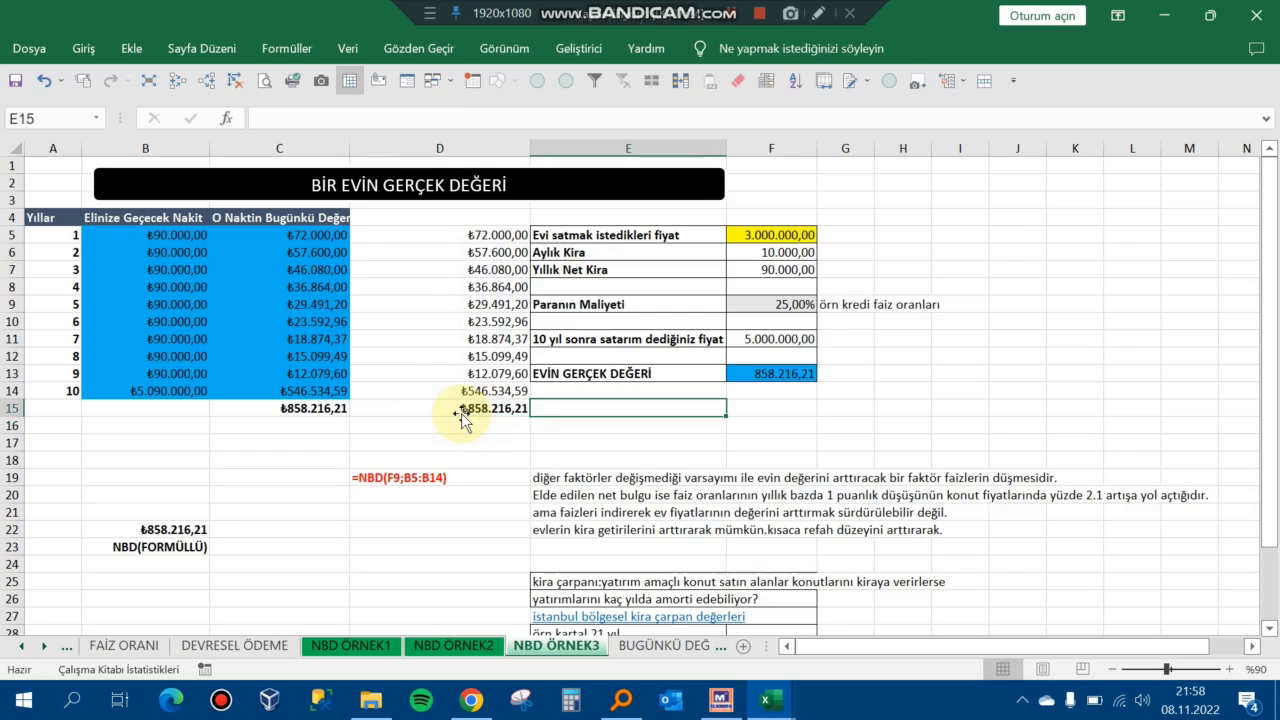
- Review the copied formulas in column D, moving up to the input table's asking price label
key("Left")
key("Up")
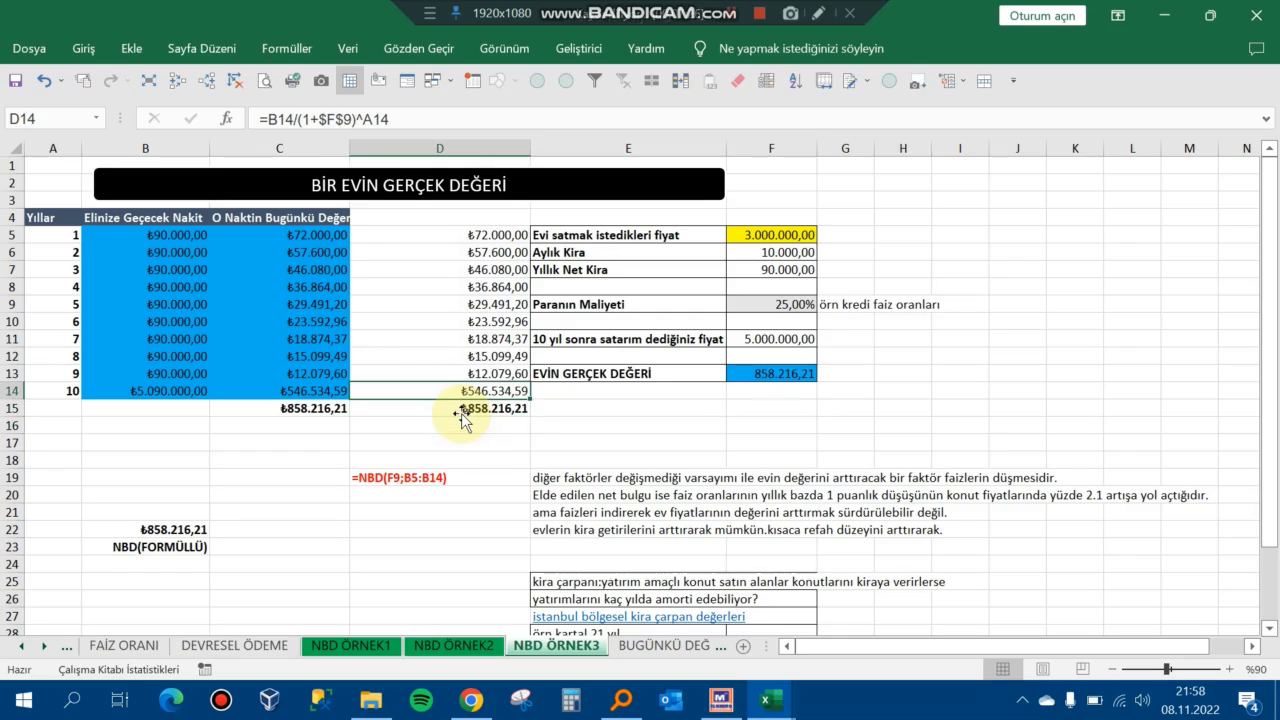
key("Up")
key("Up")
key("Up")
key("Up")
key("Up")
key("Up")
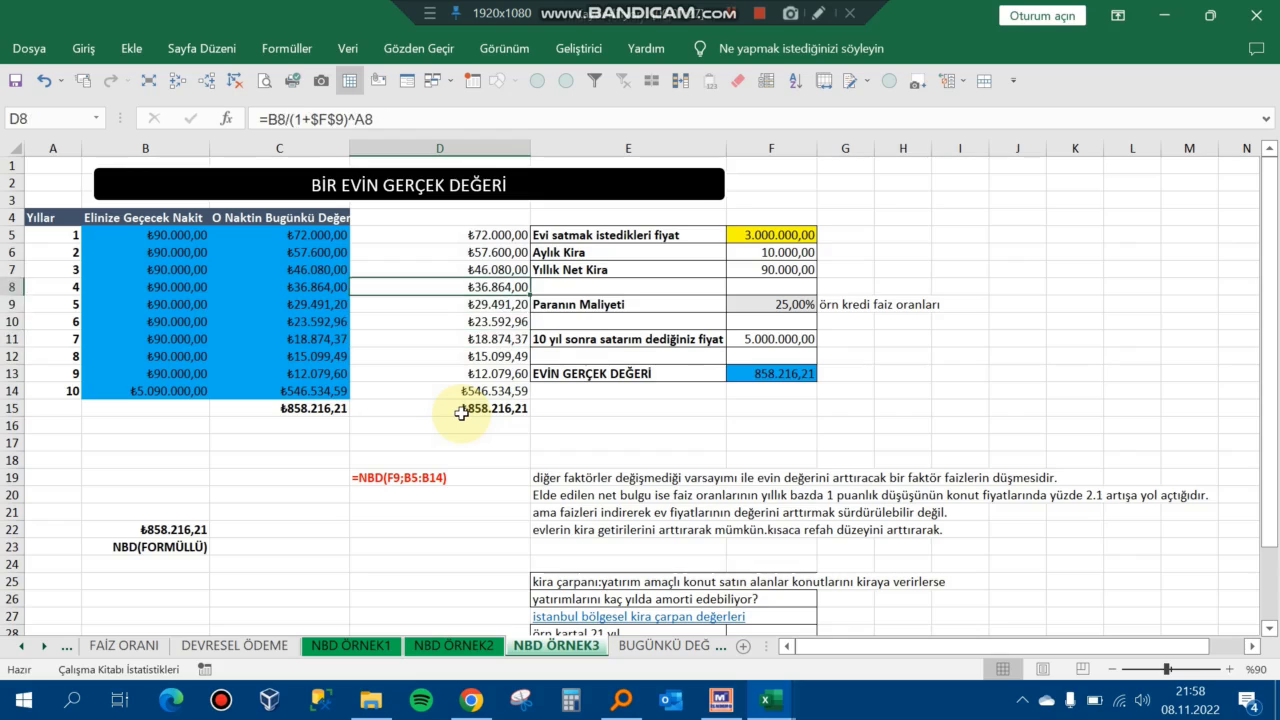
key("Up")
key("Up")
key("Right")
key("Right")
key("Left")
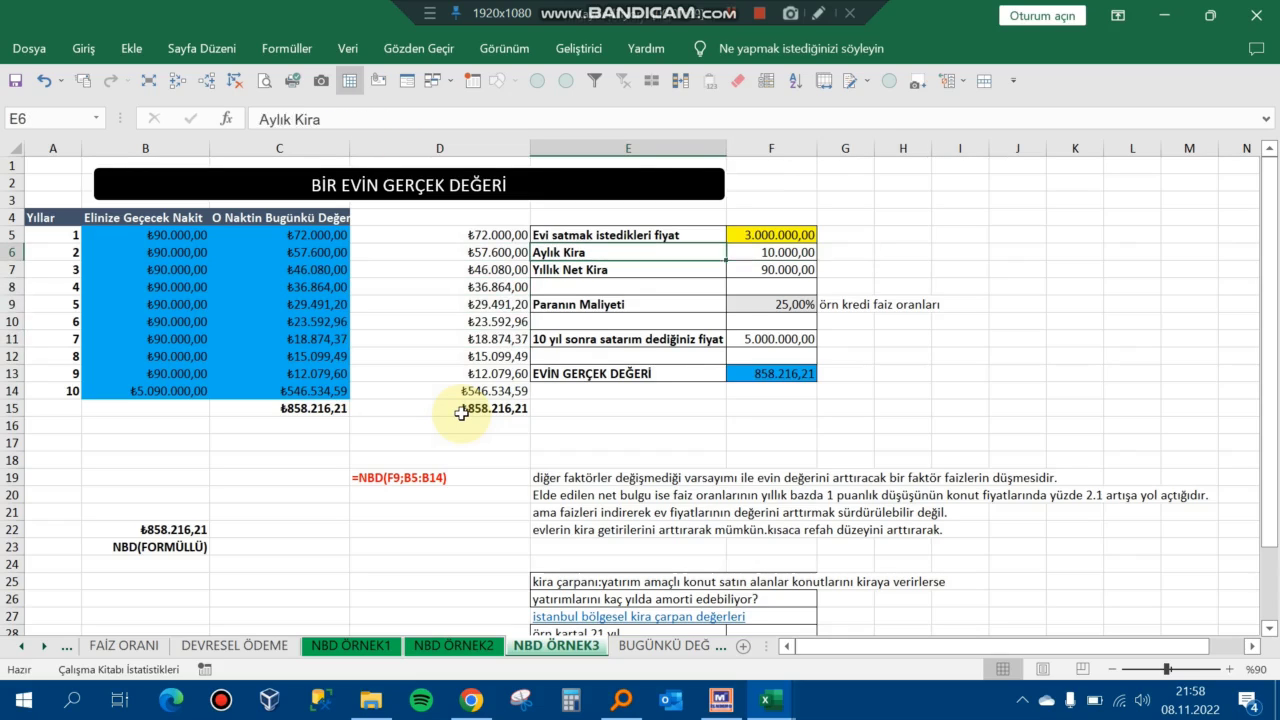
key("Up")
key("Up")
key("Down")
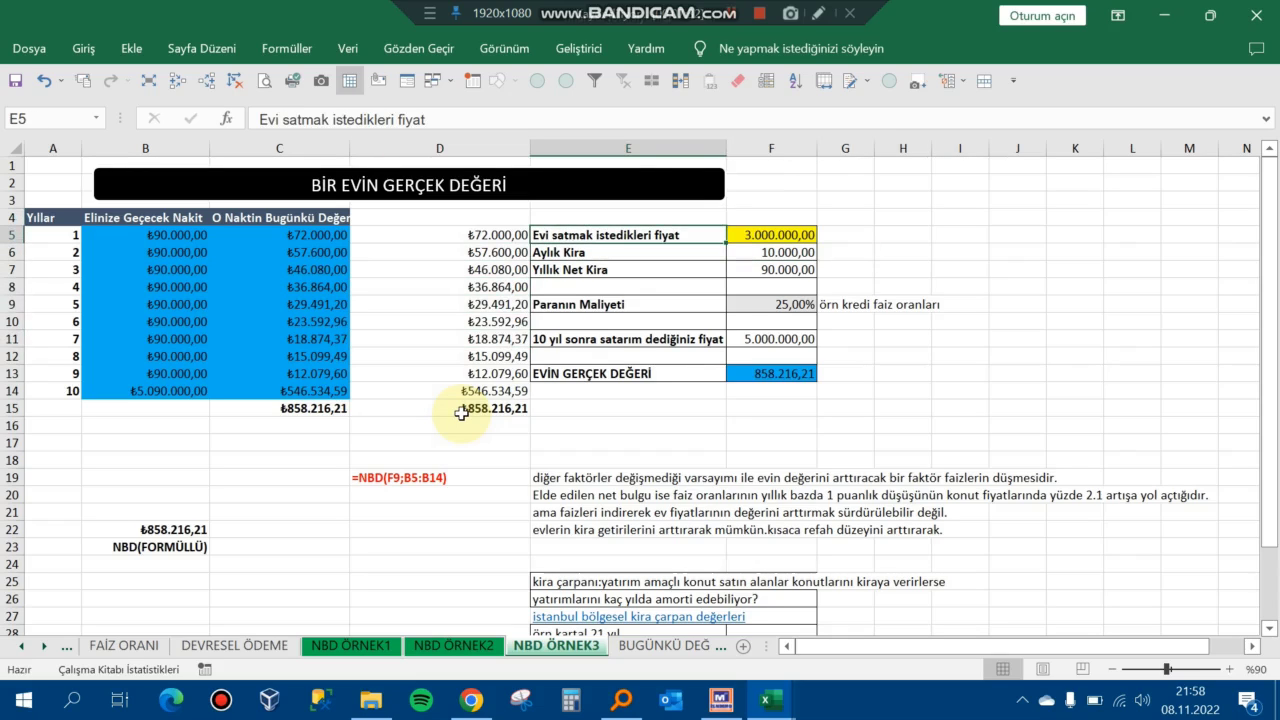
- Review the asking price, monthly rent and yearly net rent inputs, ending on F11
key("Right")
key("Down")
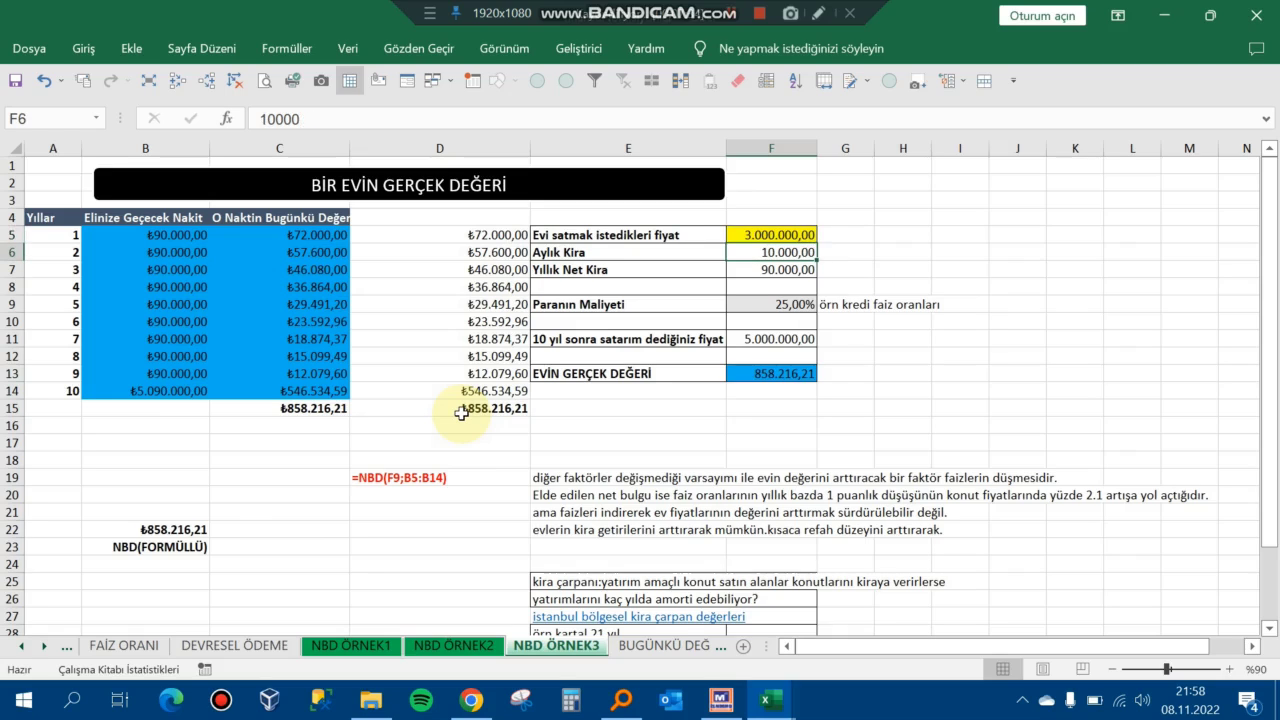
key("Right")
key("Left")
key("Down")
key("Down")
key("Down")
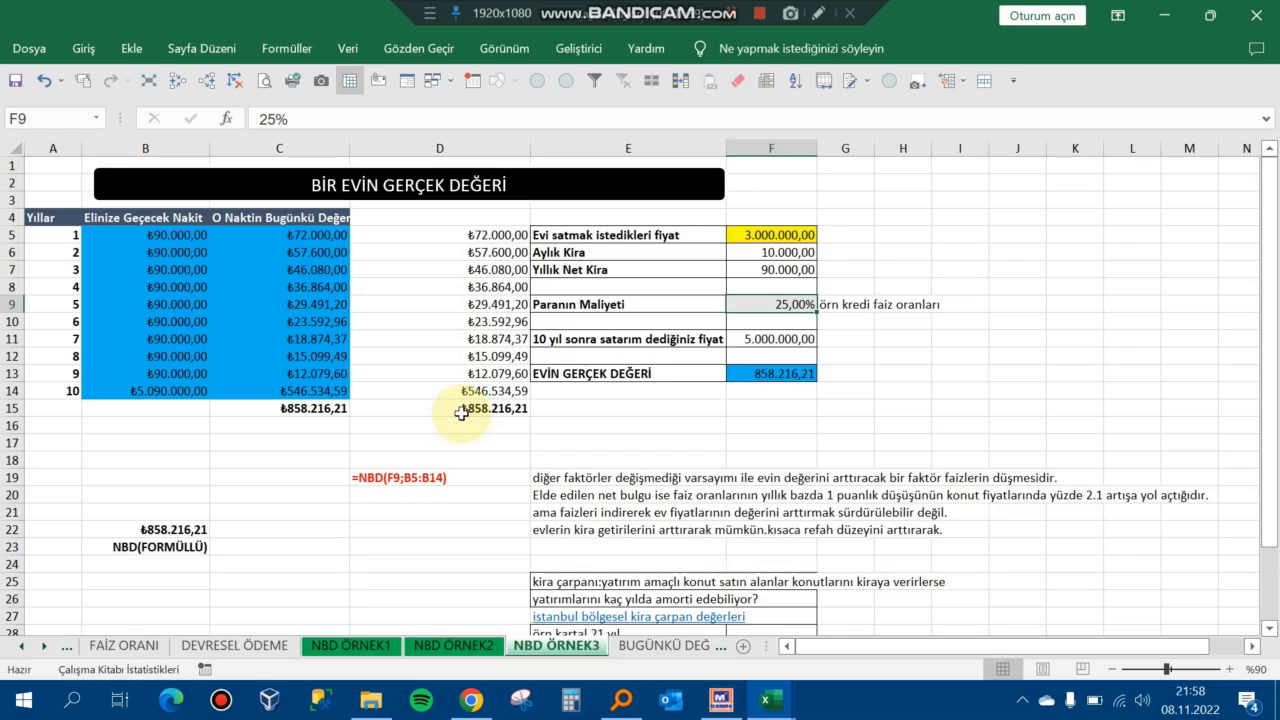
key("Down")
key("Down")
key("Down")
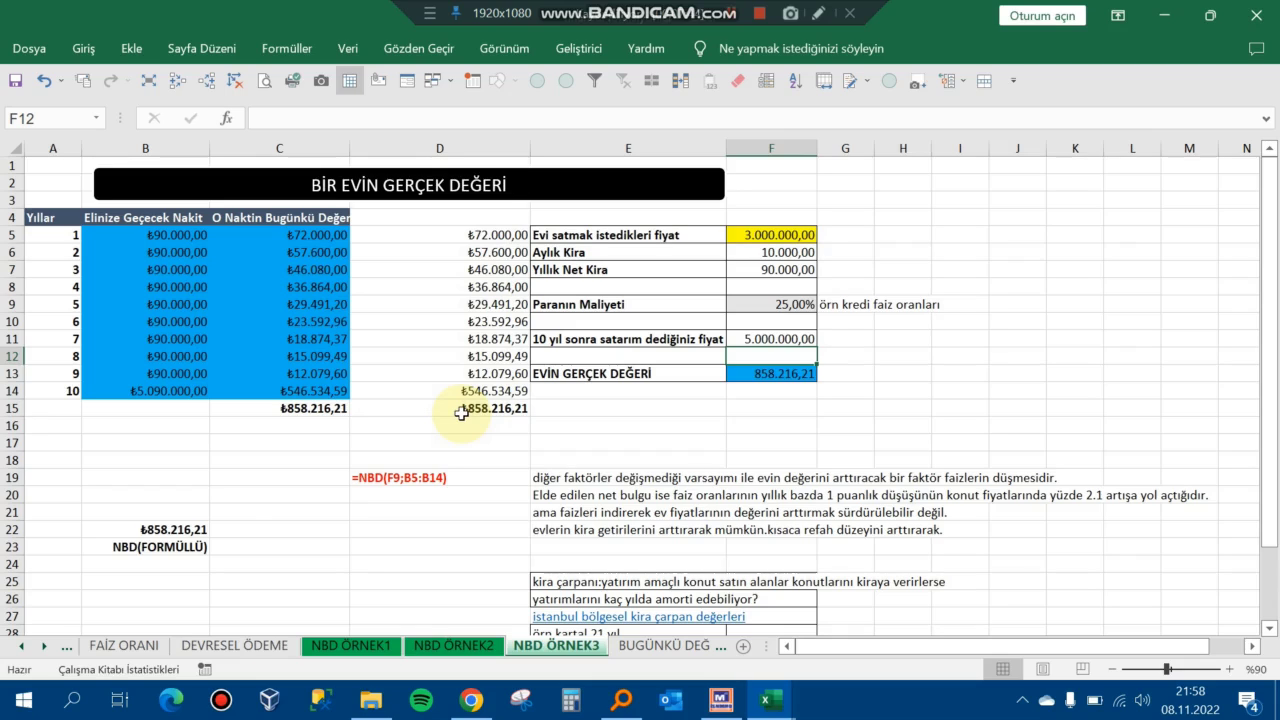
key("Up")
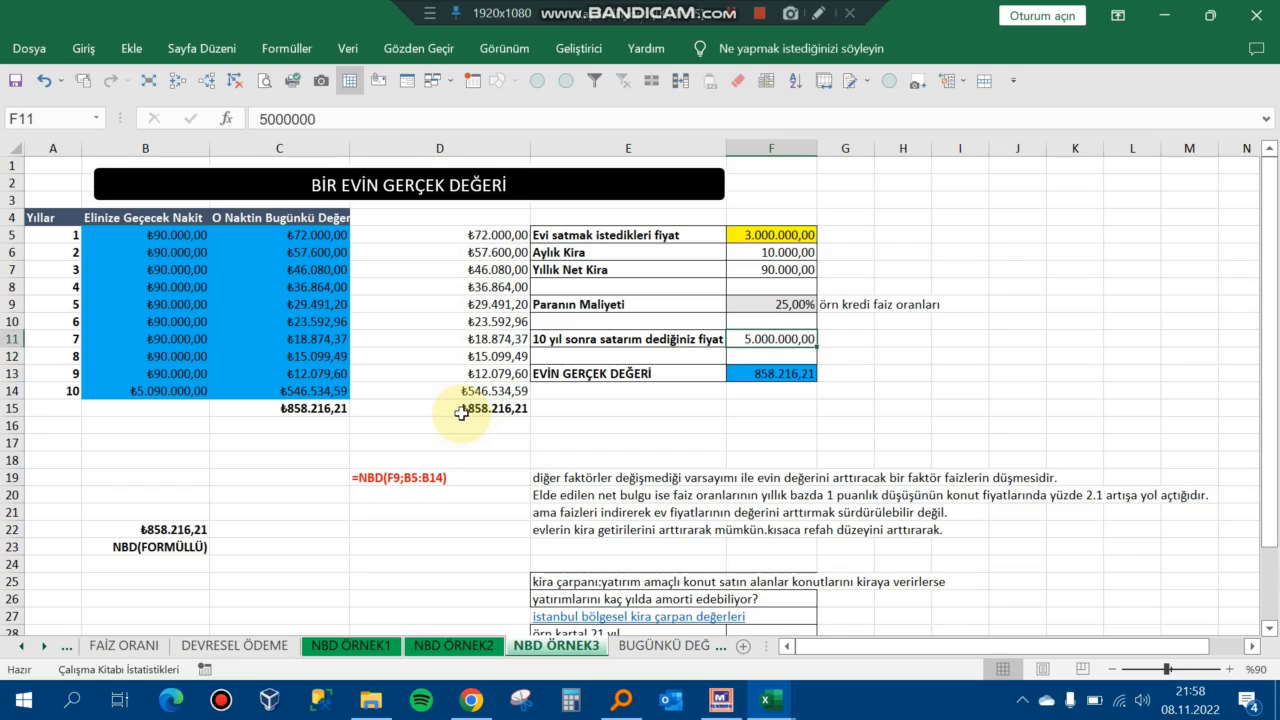
- Change the 10-year resale price in F11 to 10.000.000 and check F13's real value, now 1.395.087,12
key("F2")
type("100000")
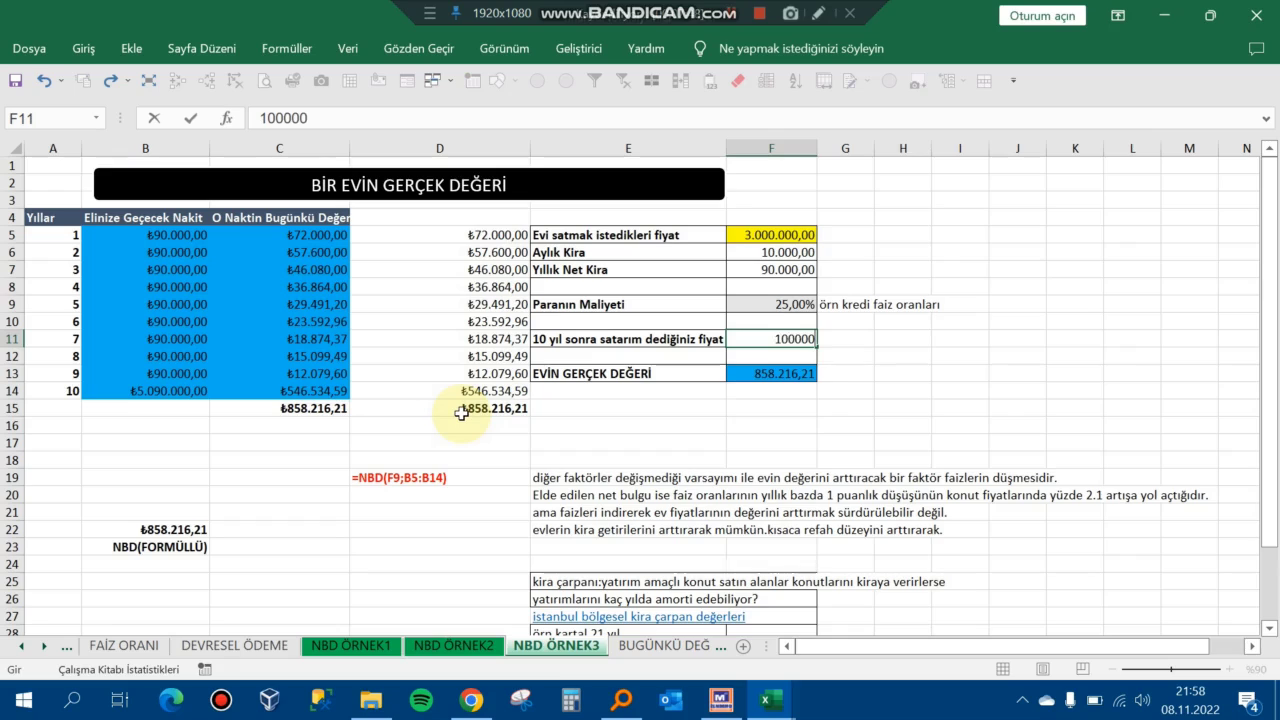
type("0")
key("Return")
key("Up")
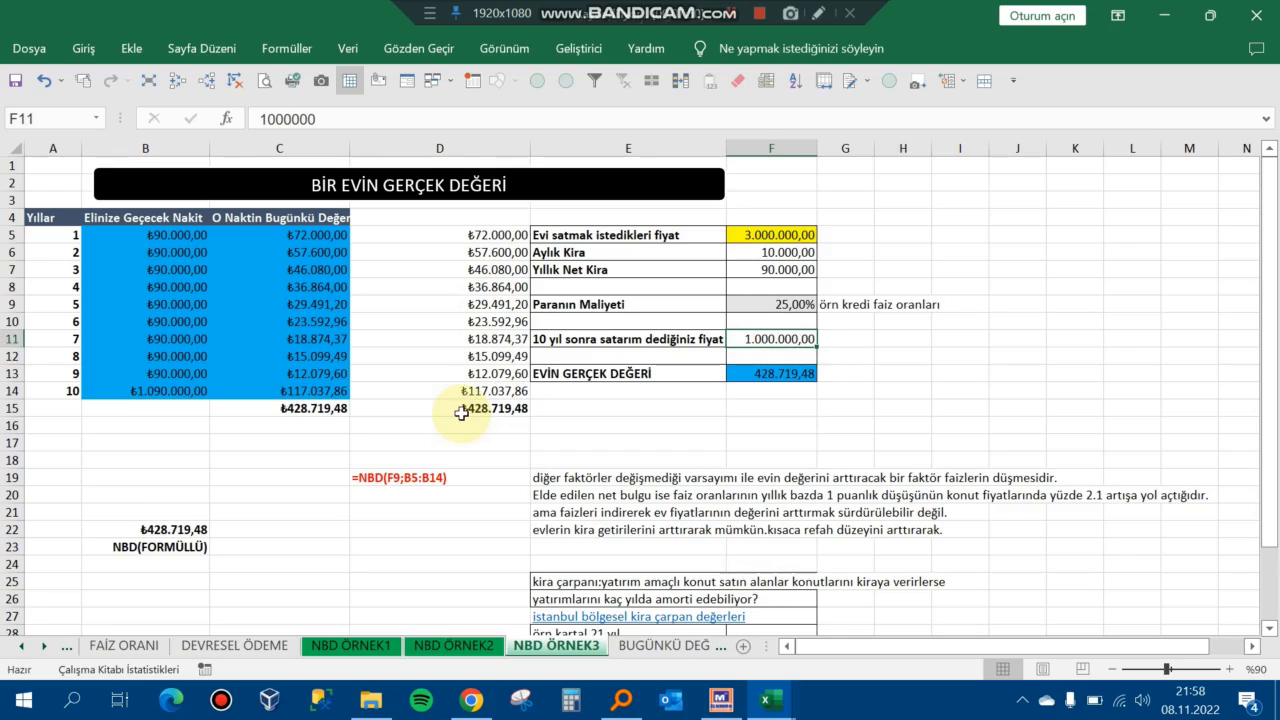
type("10000000")
key("Return")
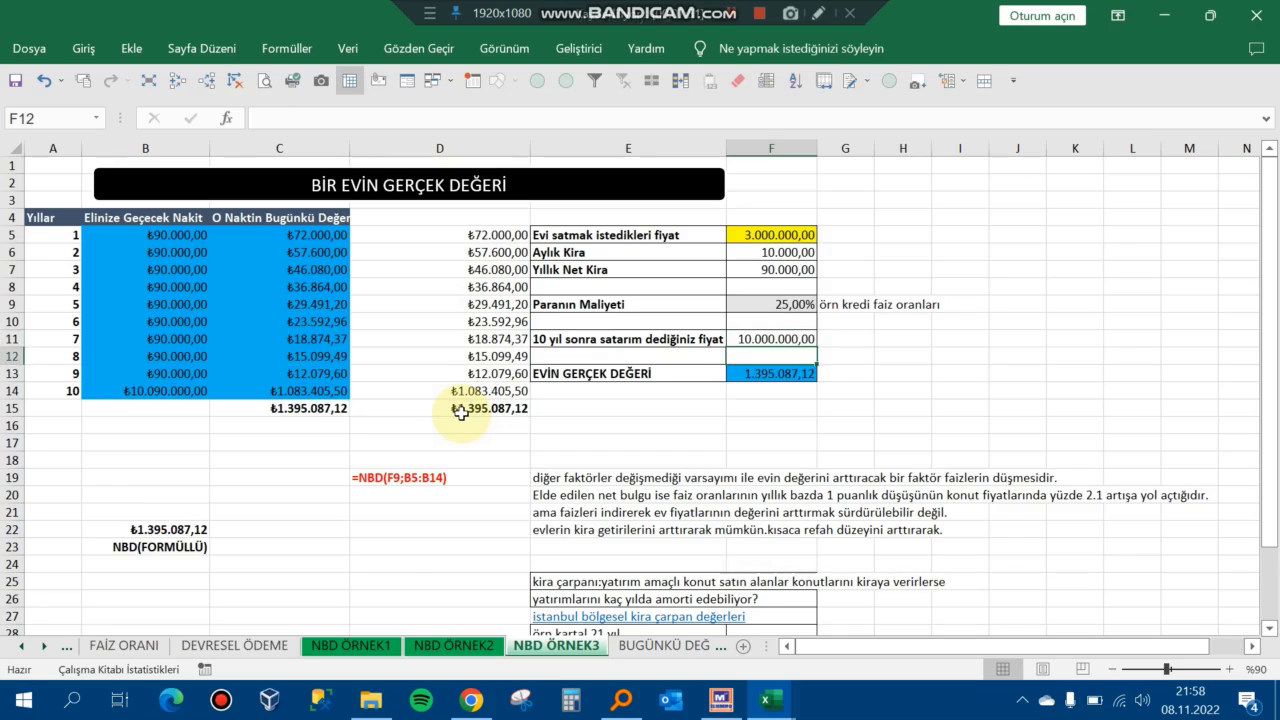
key("Up")
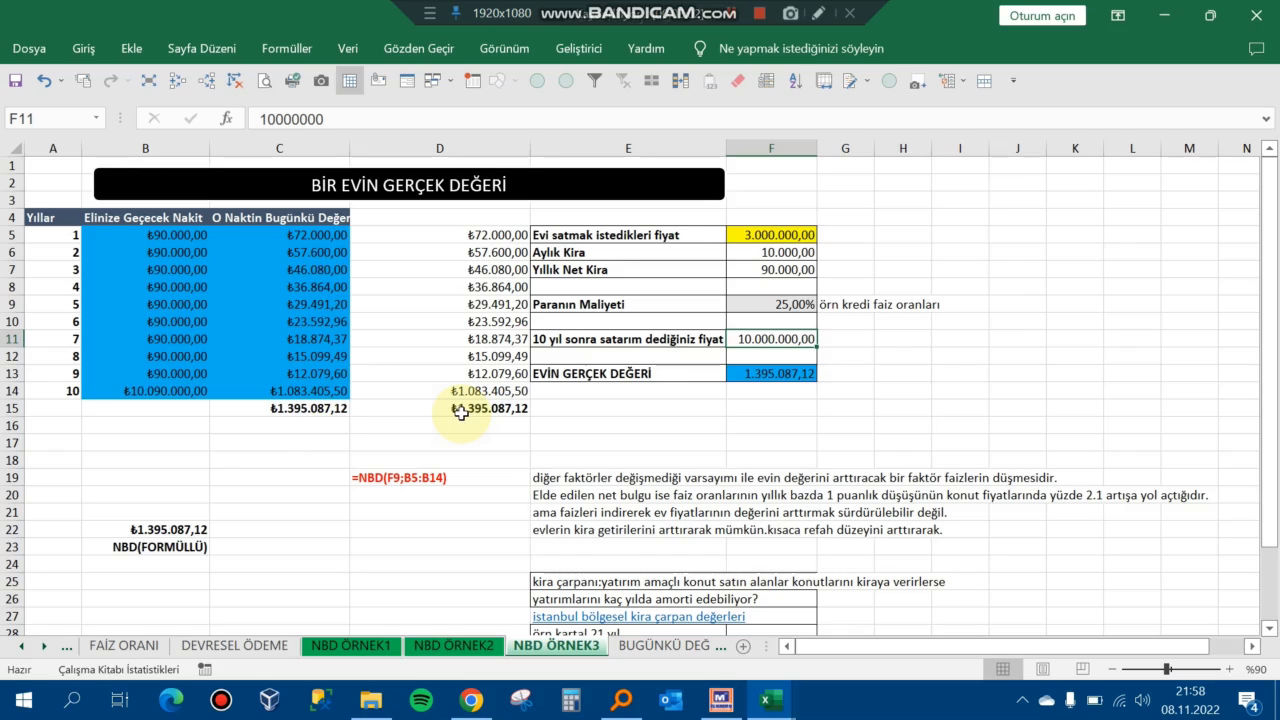
key("Down")
key("Down")
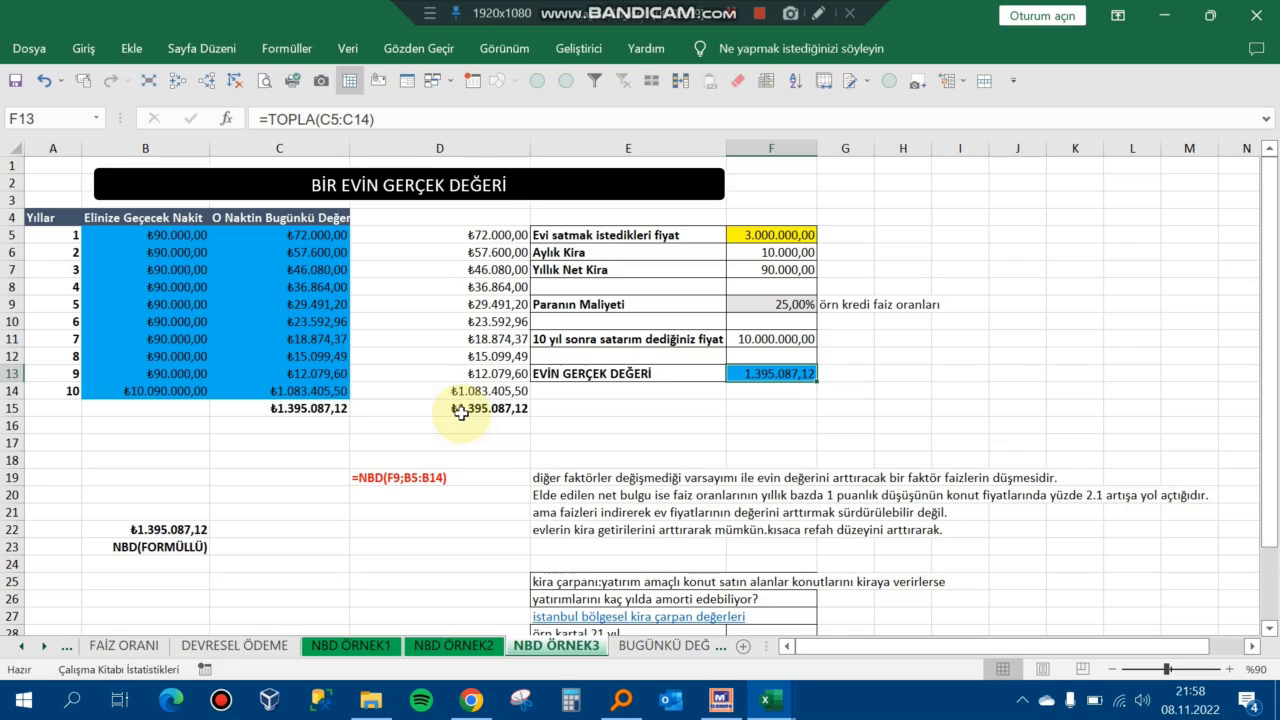
key("Up")
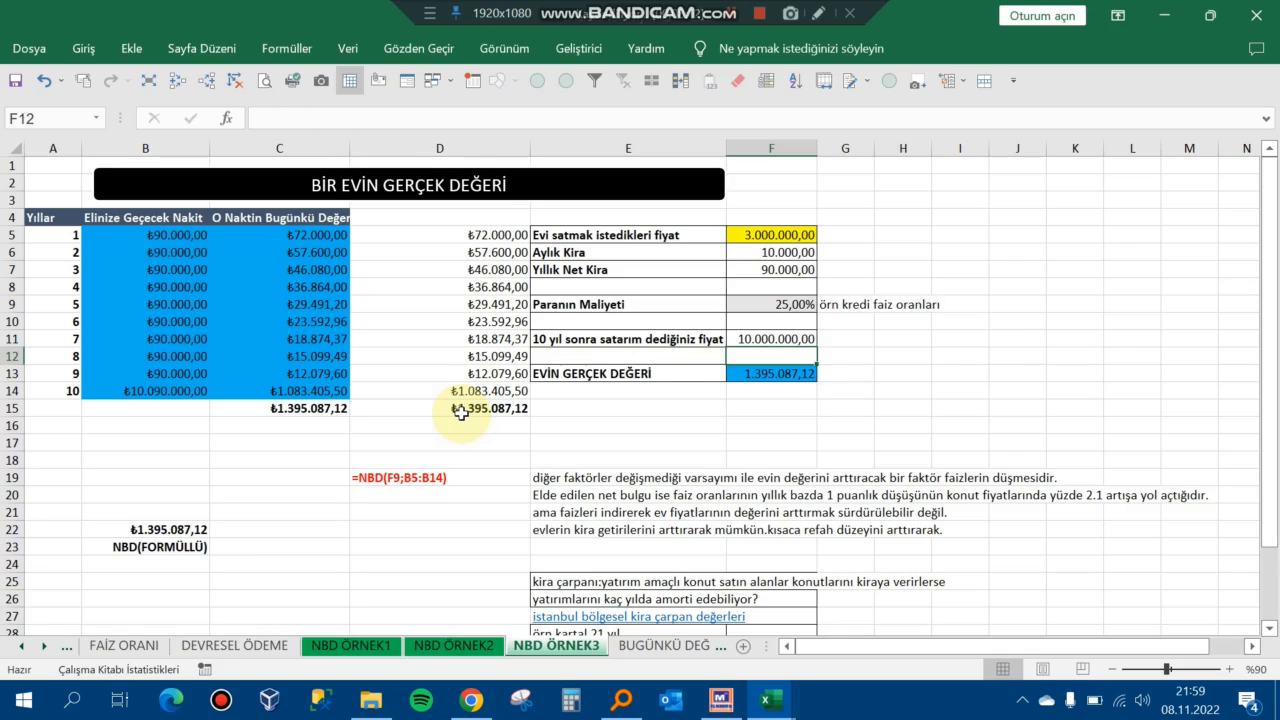
key("Up")
key("Up")
key("Up")
key("Up")
key("Right")
key("Up")
key("Down")
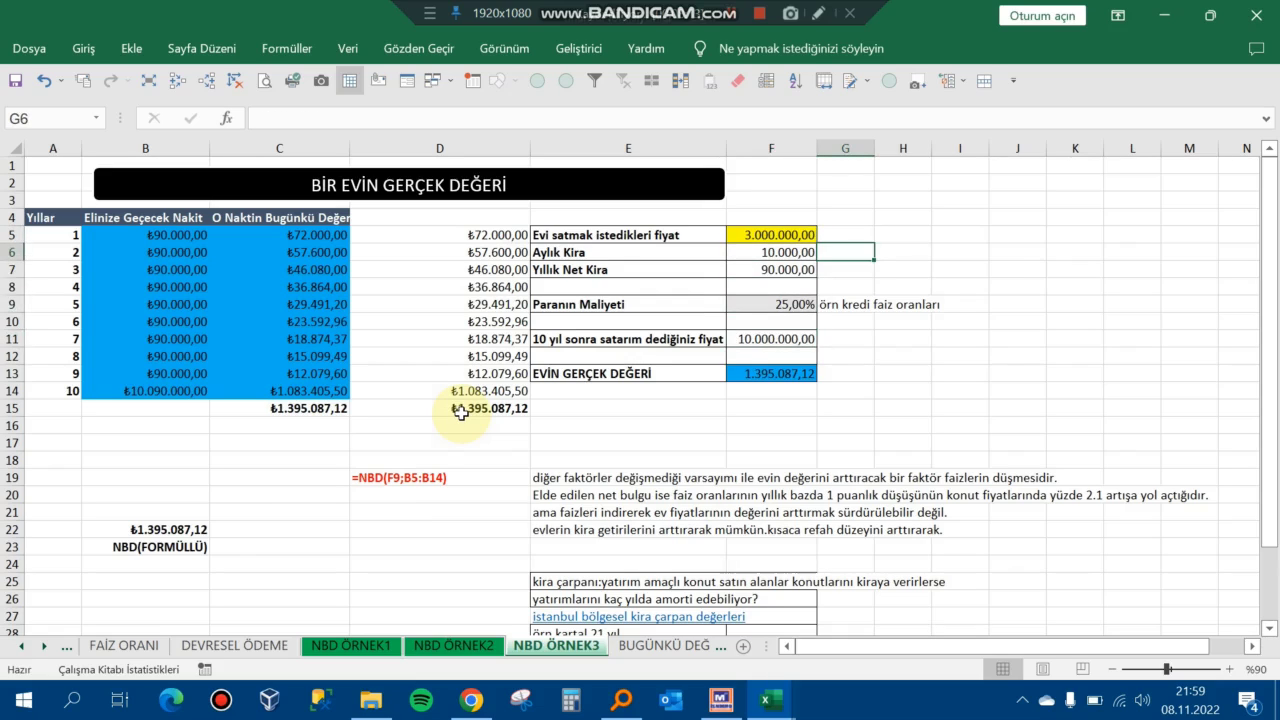
key("Down")
key("Down")
key("Down")
key("Down")
key("Down")
key("Down")
key("Up")
key("Up")
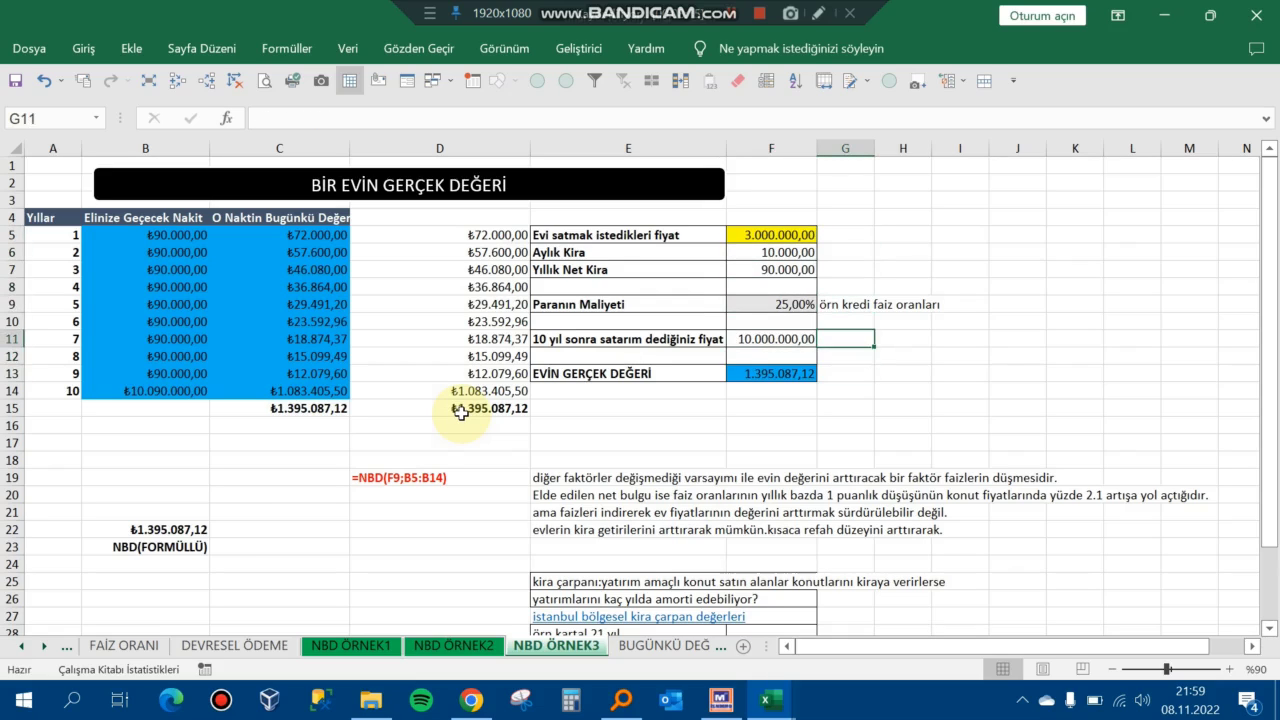
key("Up")
key("Up")
key("Up")
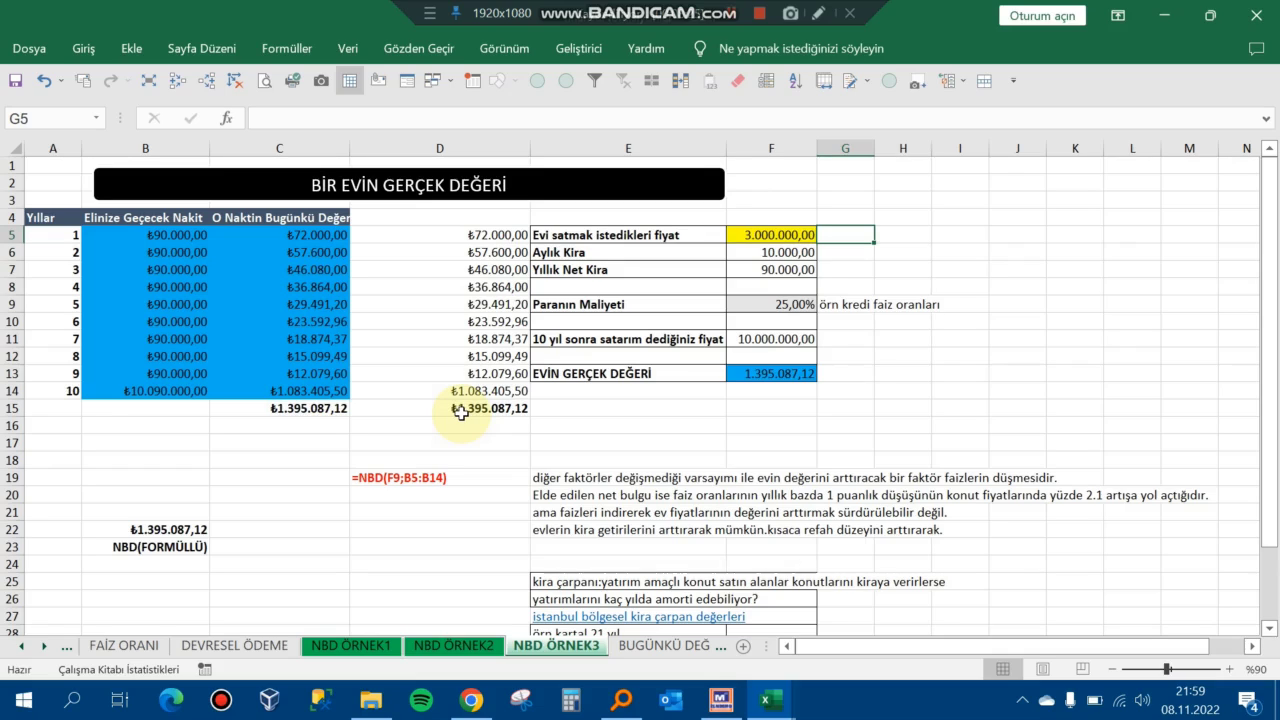
key("Left")
key("Right")
key("Right")
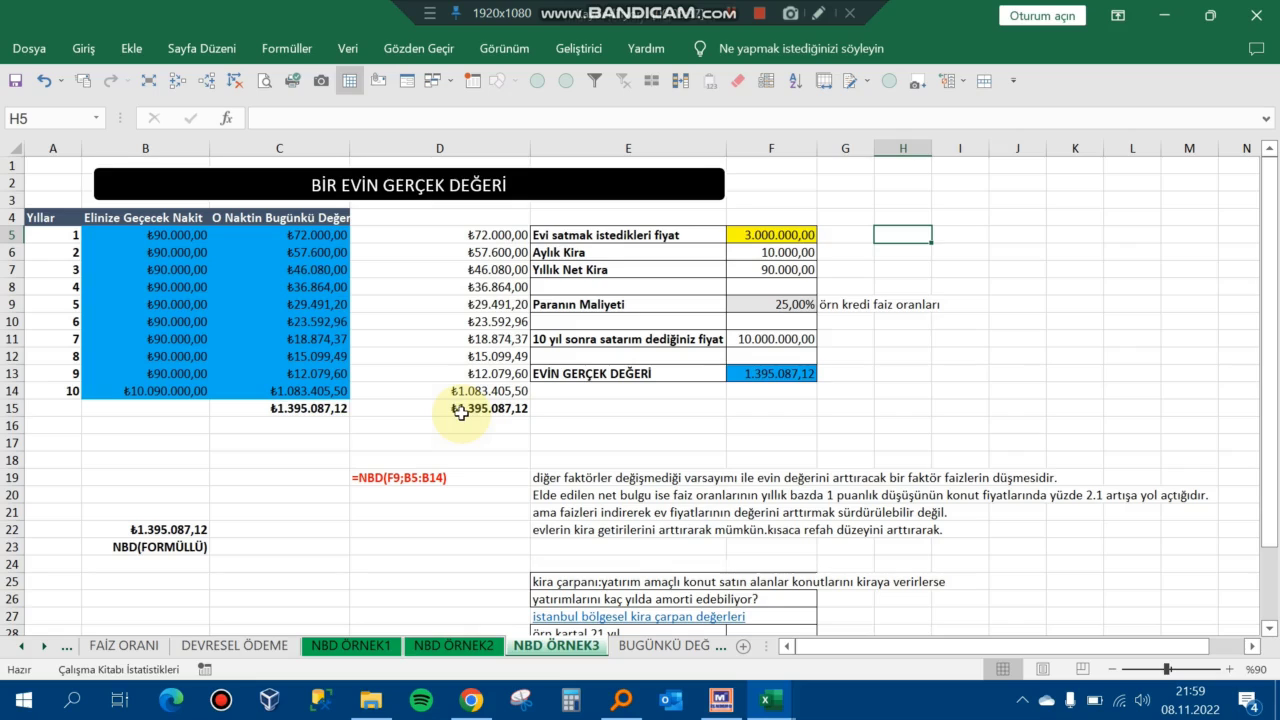
key("Left")
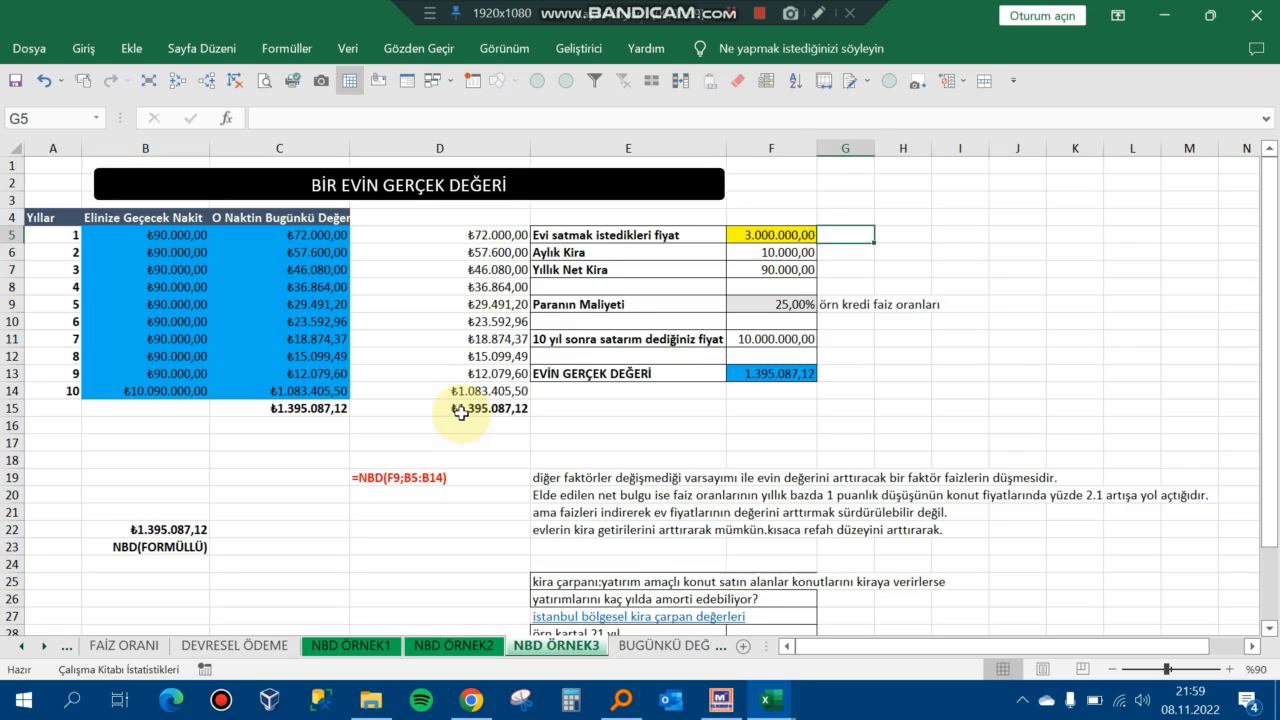
key("Left")
key("Home")
key("Right")
key("Right")
key("Right")
key("Right")
key("Right")
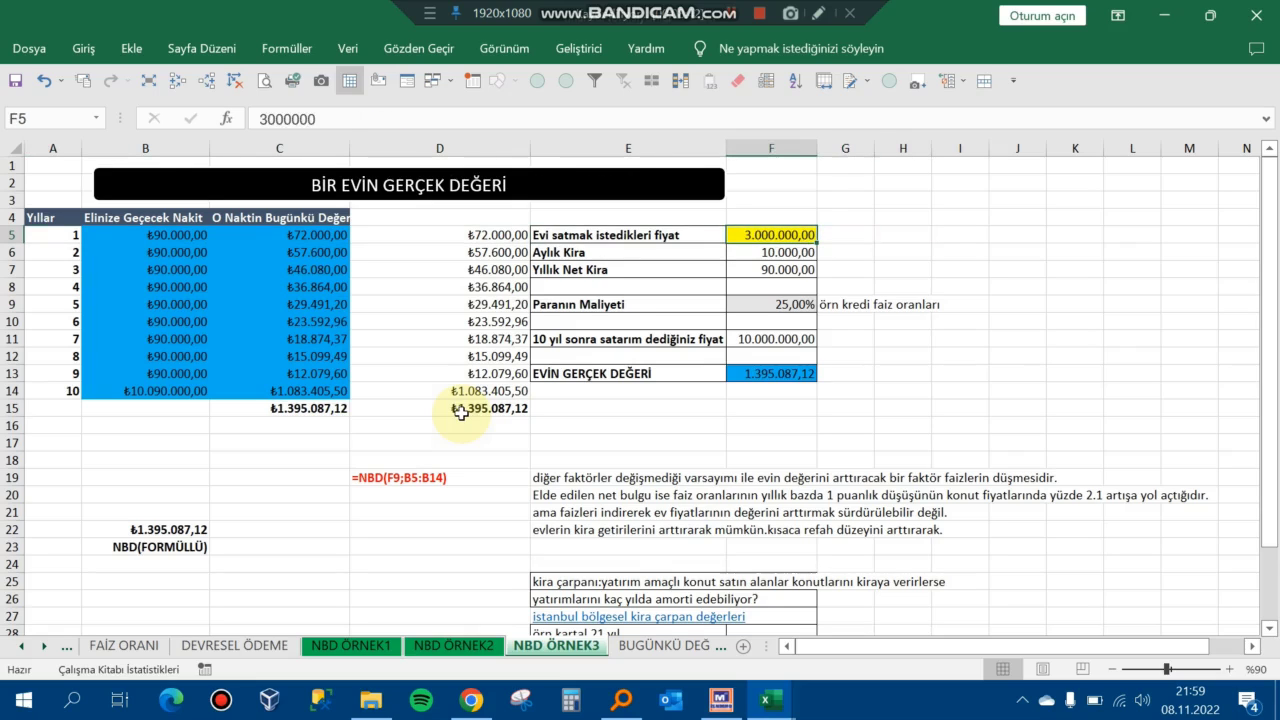
key("Right")
key("Right")
key("Down")
key("Down")
key("Up")
key("Up")
key("Left")
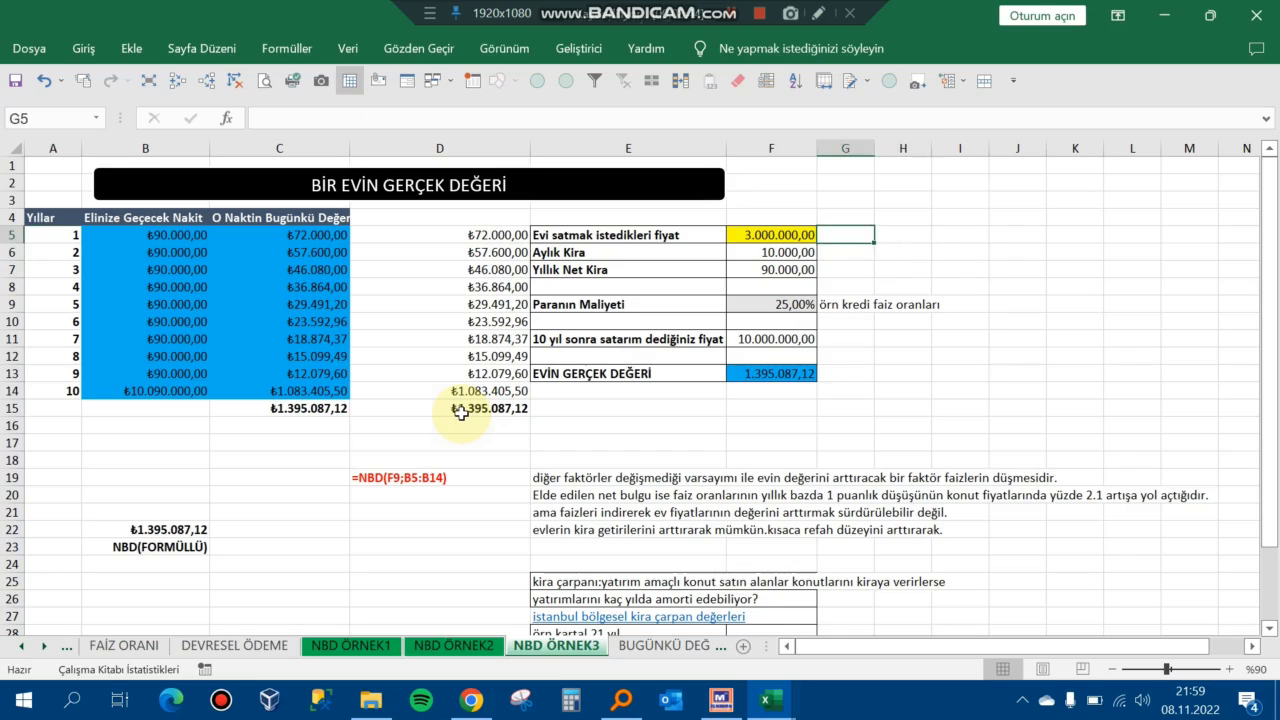
key("Left")
key("Down")
key("Down")
key("Up")
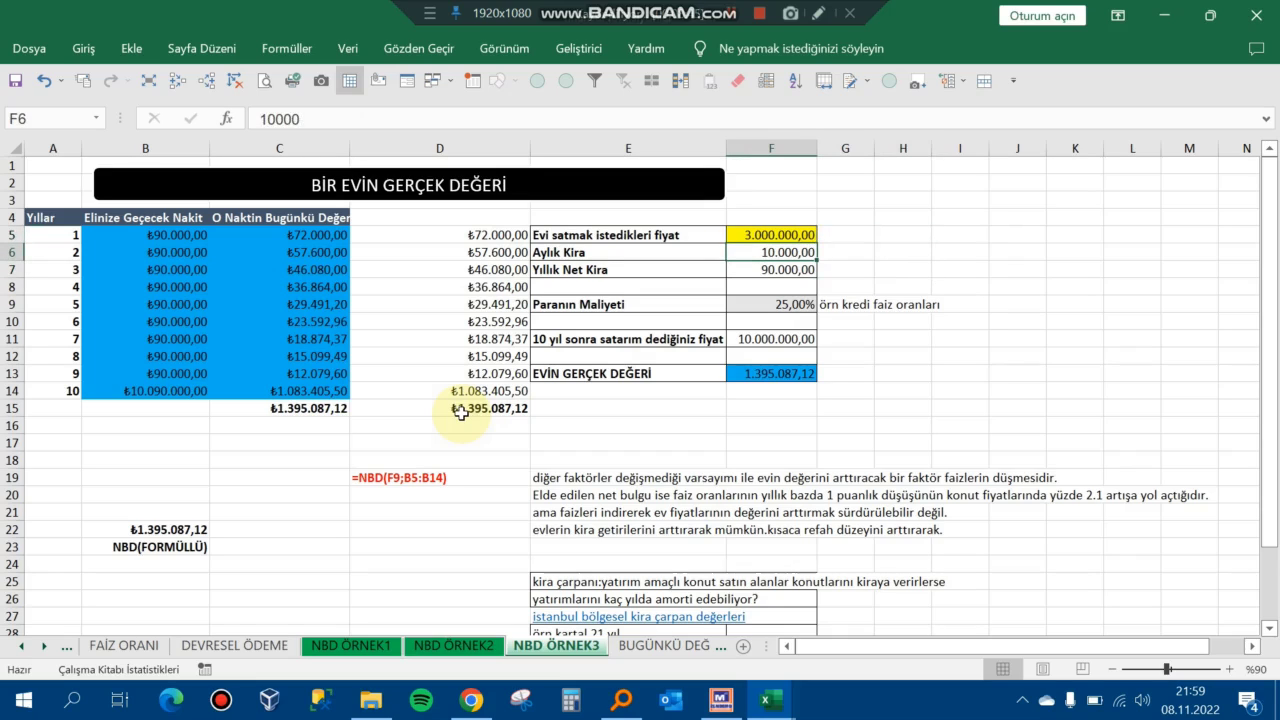
- Set the monthly rent in F6 to 15.000
type("15000")
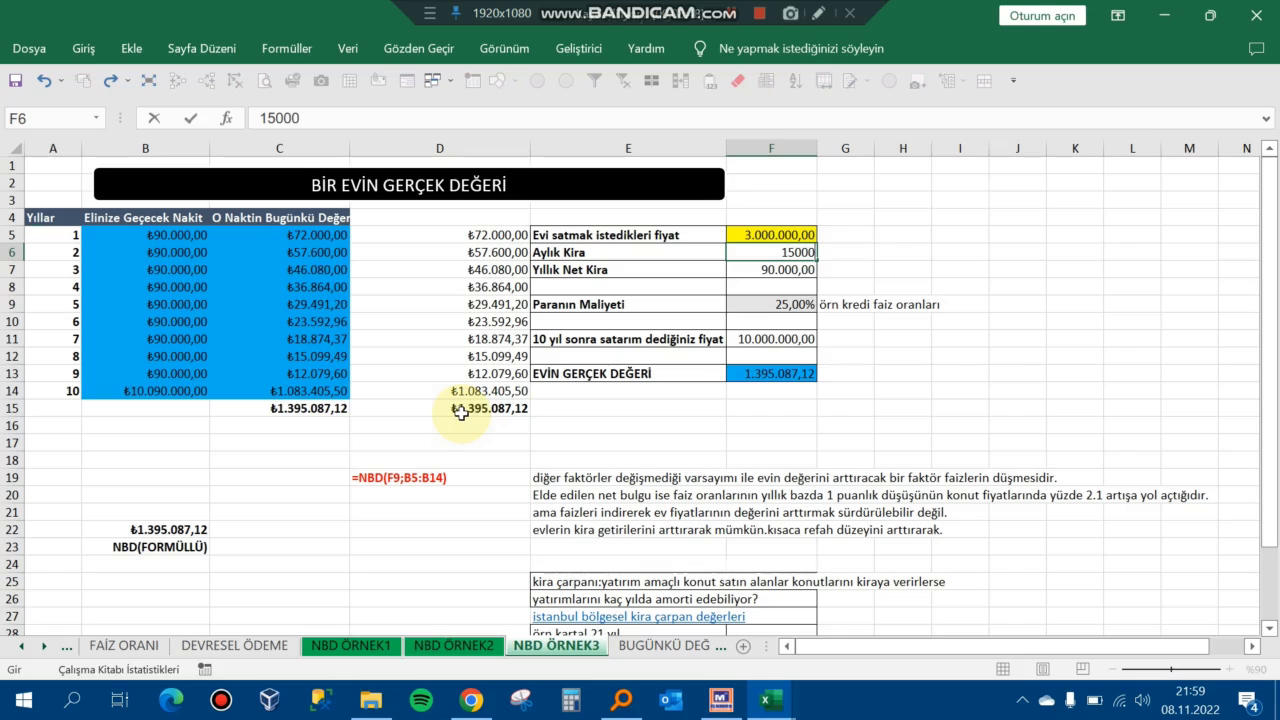
key("ctrl+Return")
key("Left")
key("Left")
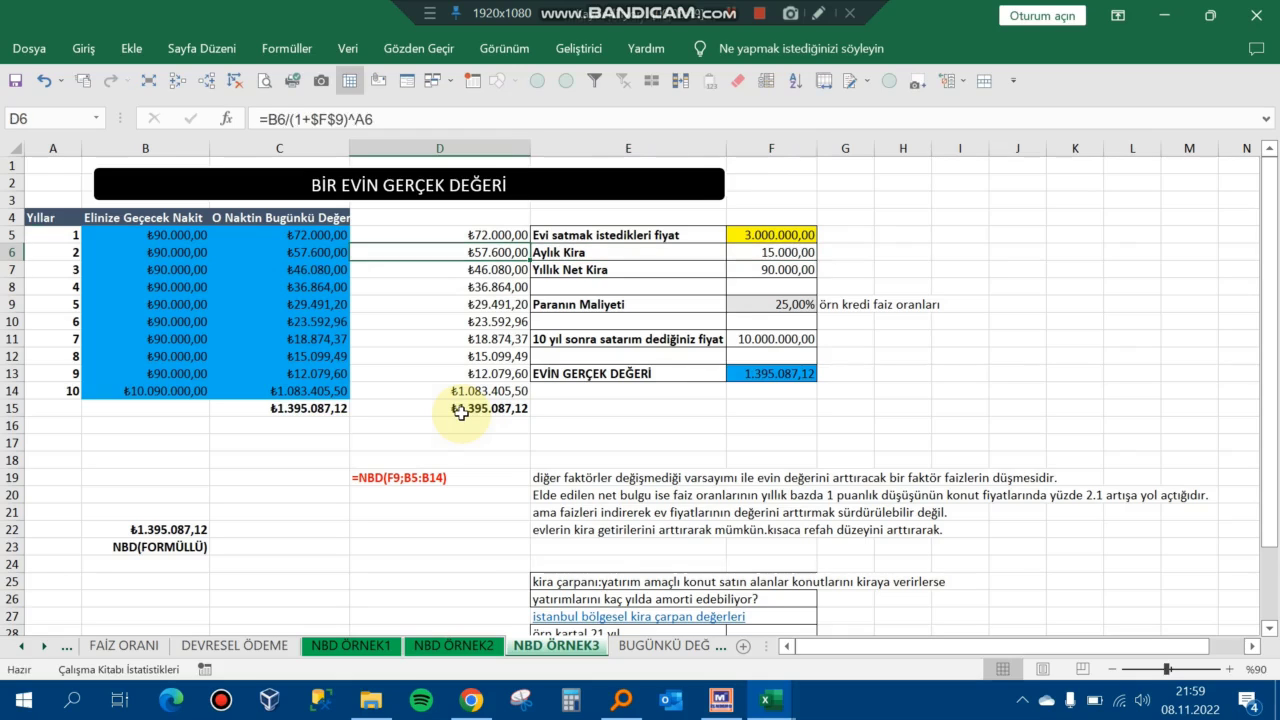
key("Left")
key("Left")
key("Up")
key("Right")
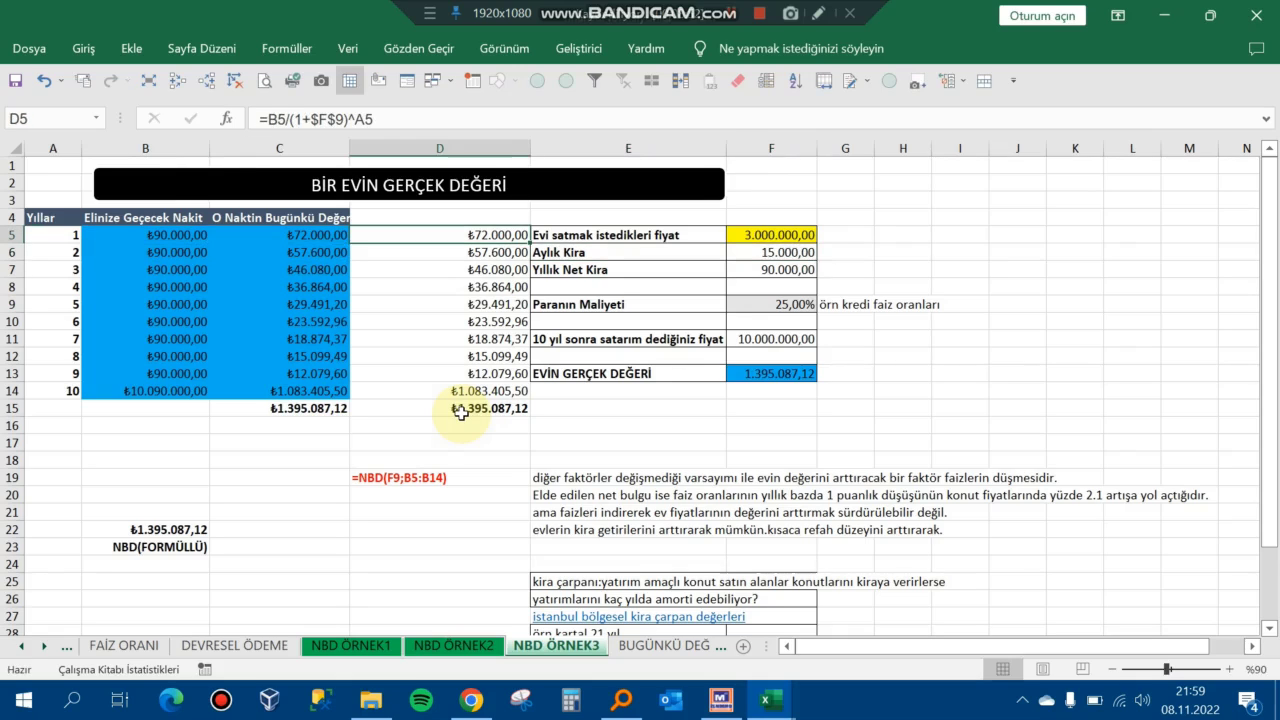
key("Right")
key("Right")
key("Right")
key("Right")
key("Right")
key("Right")
key("Down")
key("Left")
- Enter =+F6*12 in I6 as a side calculation giving 180.000,00
key("Left")
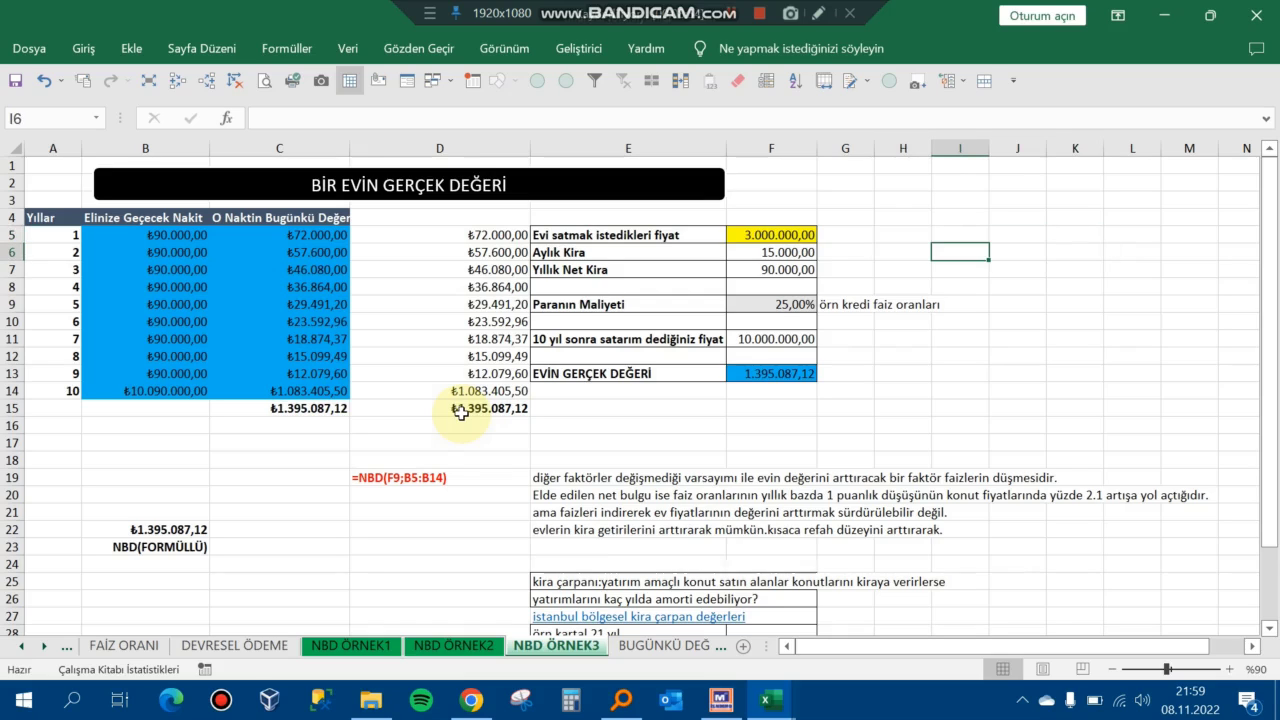
type("+")
key("Escape")
type("+")
key("Left")
key("Left")
key("Left")
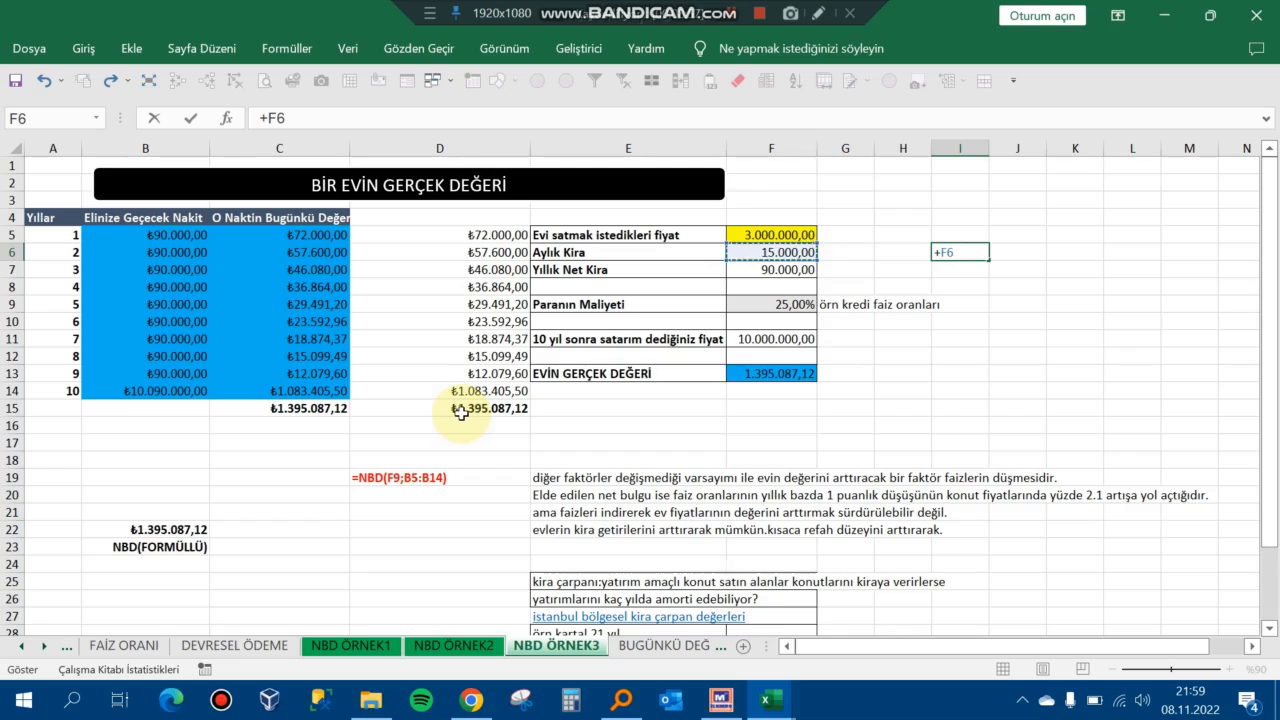
type("*12")
key("ctrl+Return")
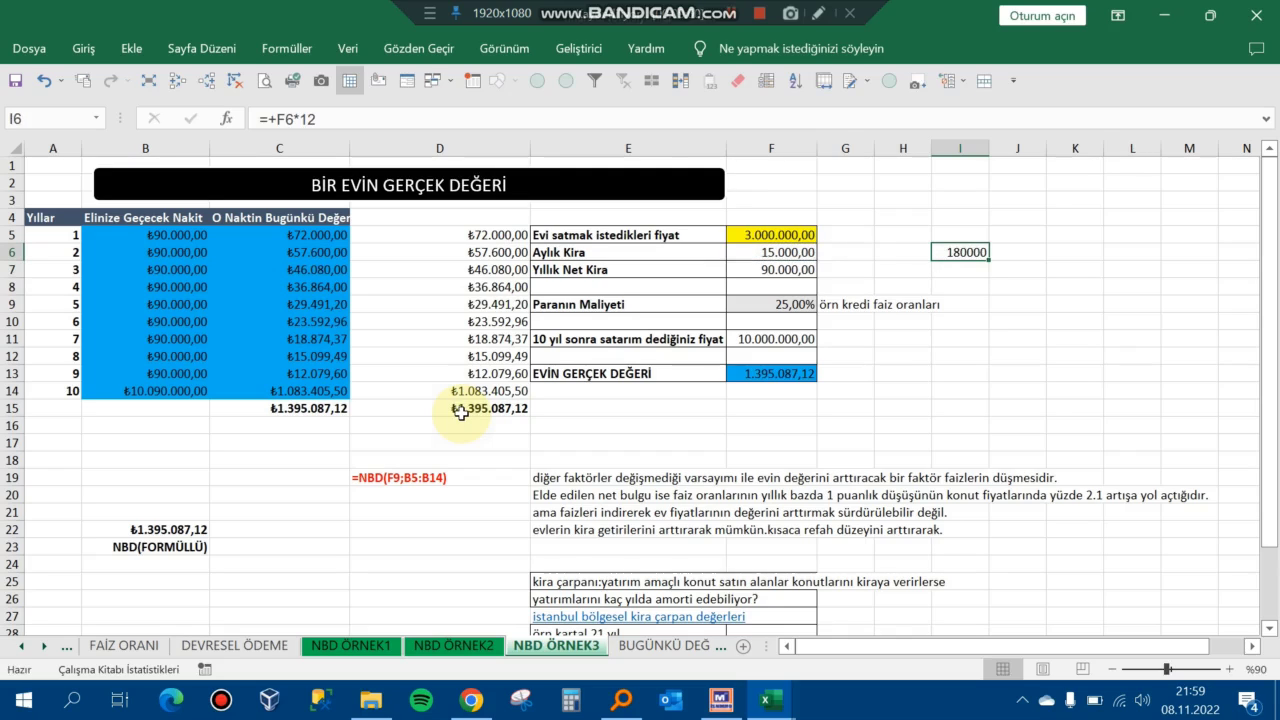
key("Return")
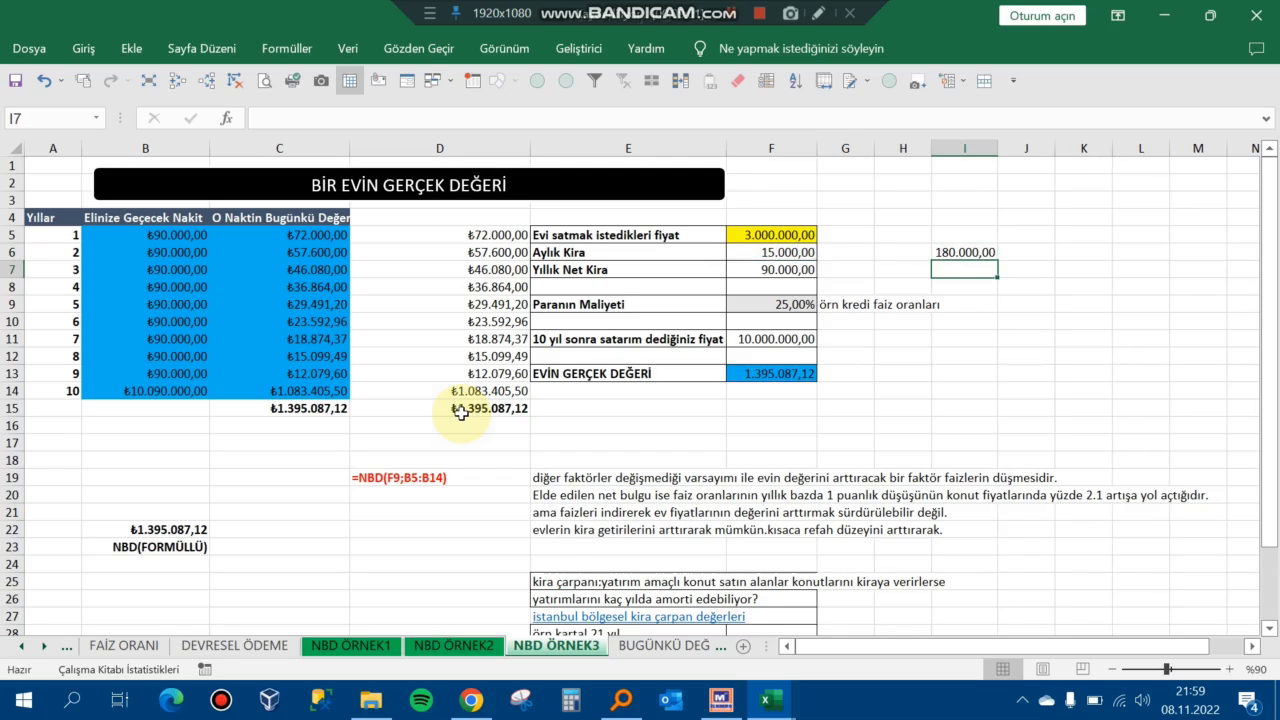
- Type 150000 in J6 as the net yearly rent figure
key("Left")
key("Left")
key("Left")
key("Right")
key("Right")
key("Right")
key("Up")
key("Right")
type("15")
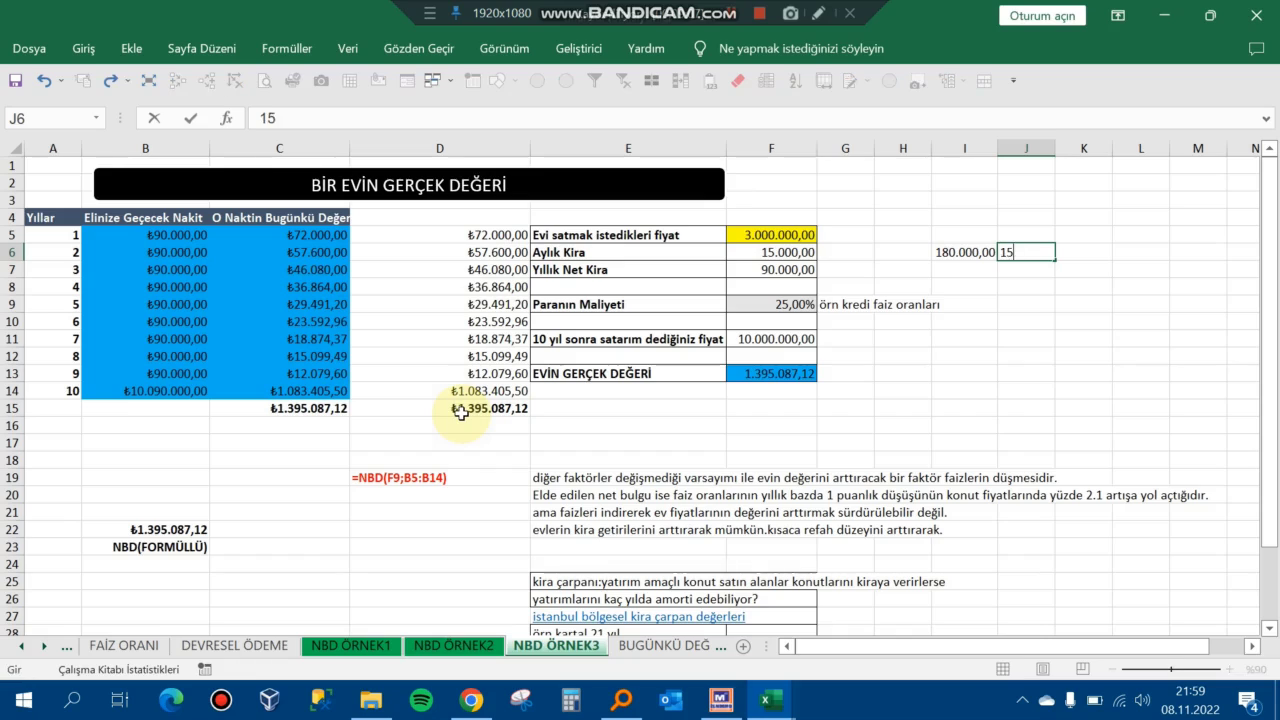
type("0000")
key("Return")
key("Up")
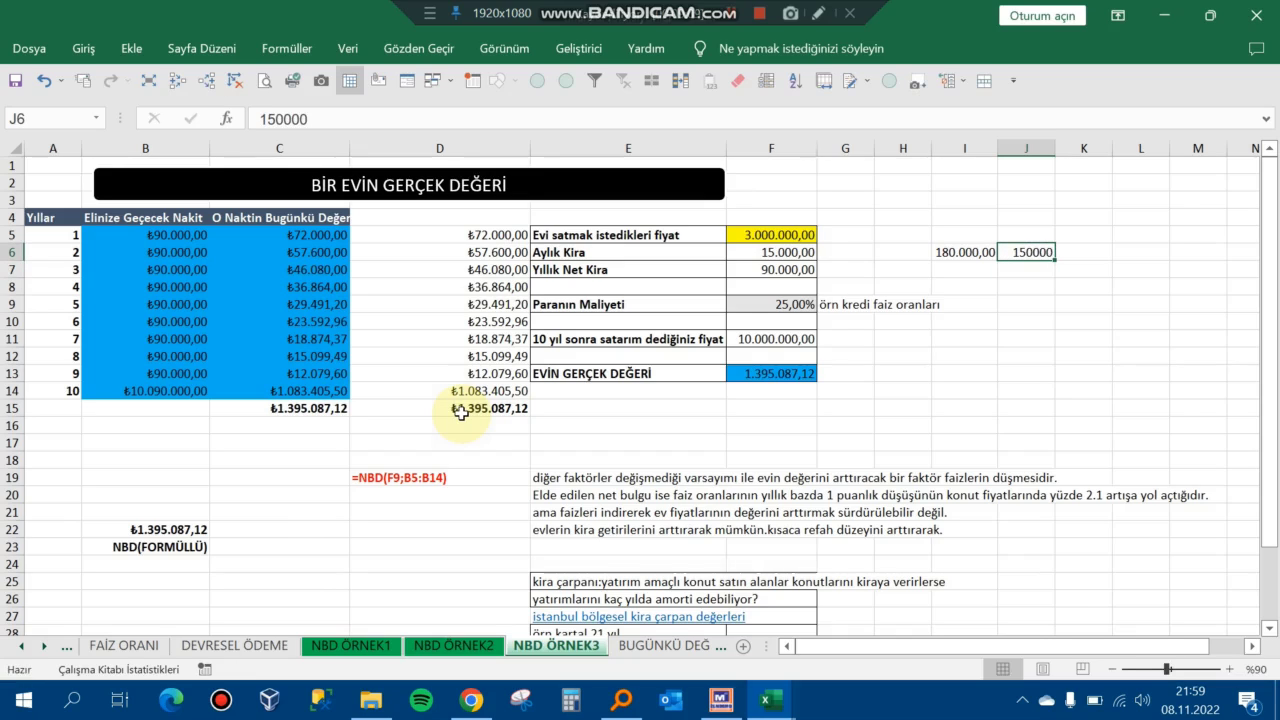
- Go back over the sale price, monthly rent and yearly net rent input cells
key("ctrl+shift+1")
key("Left")
key("Left")
key("Left")
key("Left")
key("Right")
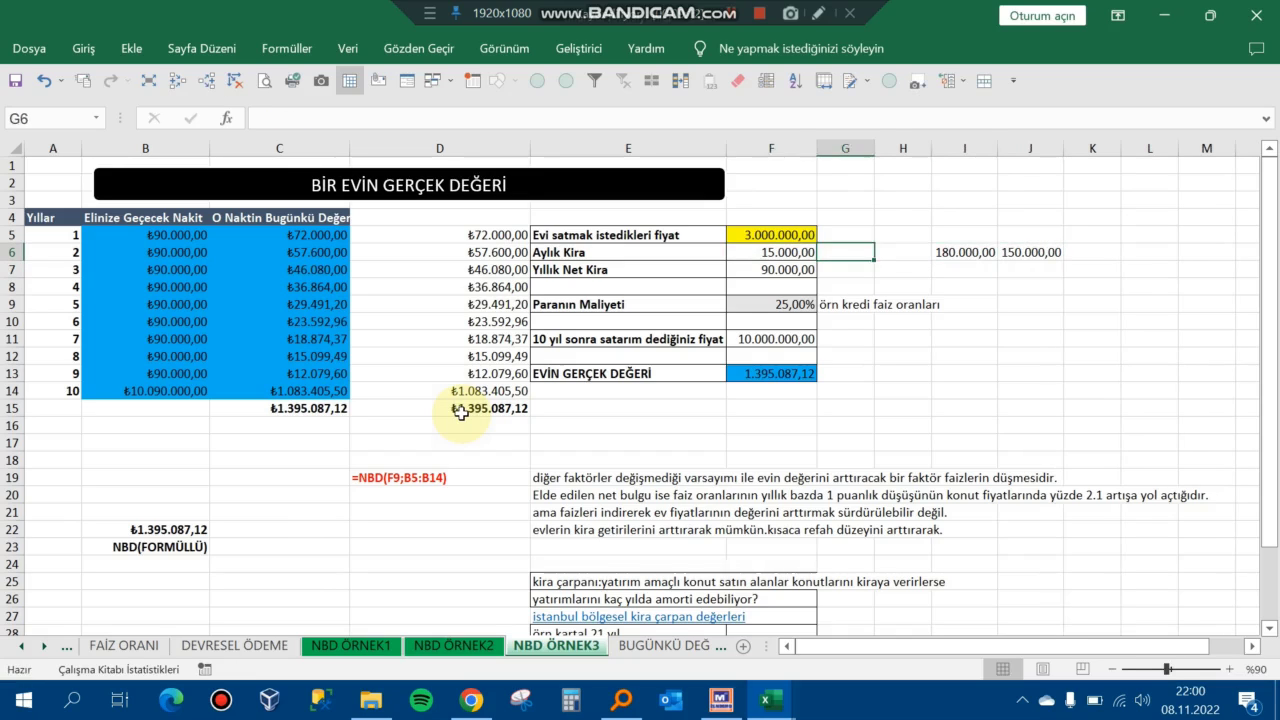
key("Left")
key("Up")
key("Down")
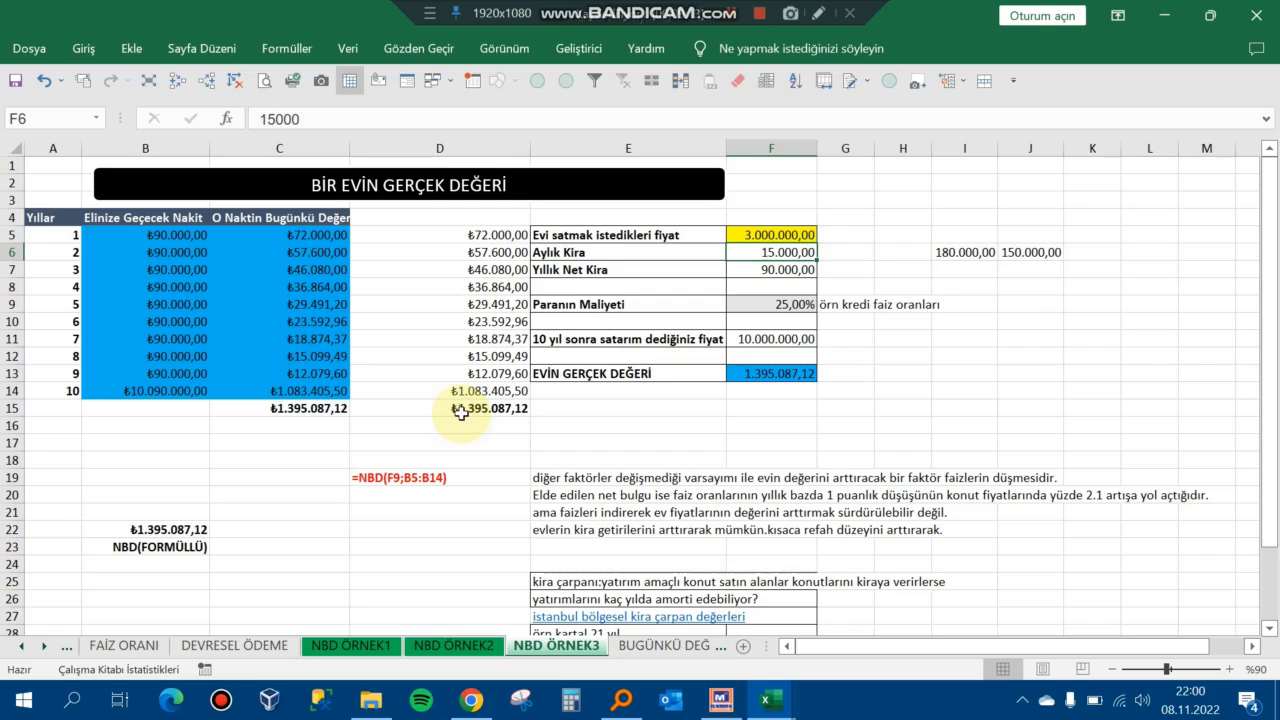
key("Up")
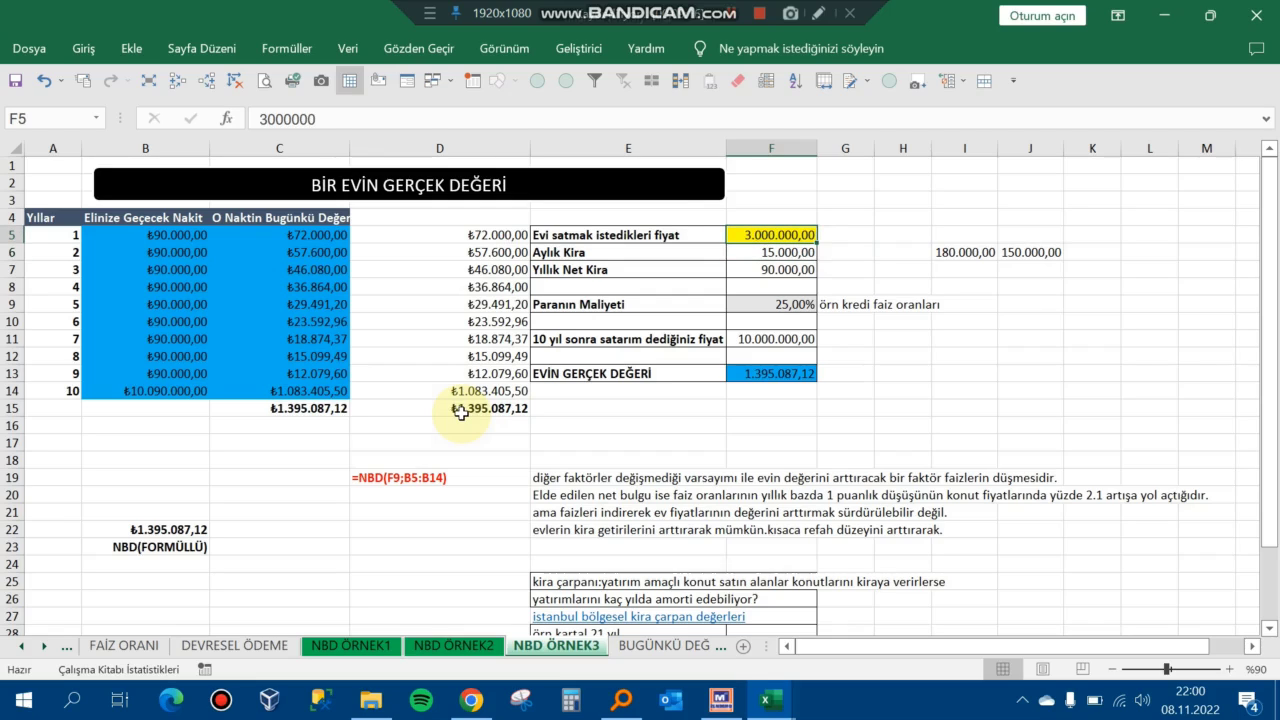
key("Down")
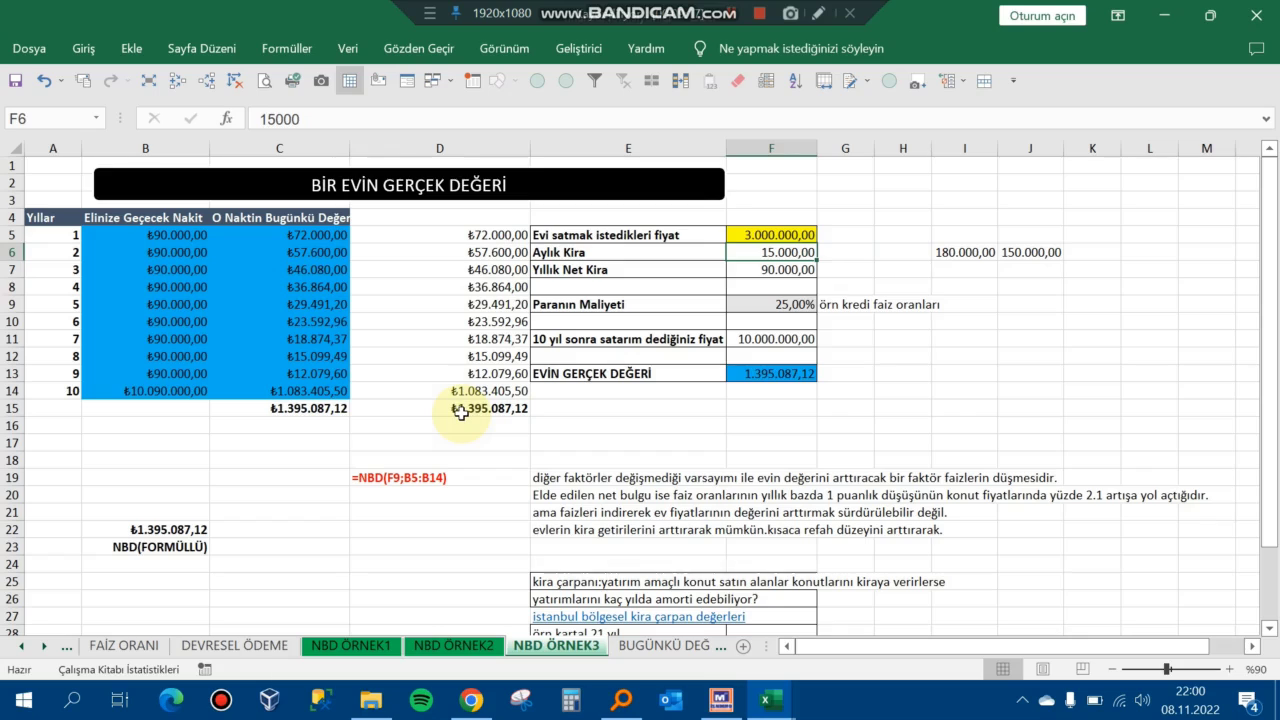
key("Down")
key("Up")
key("Down")
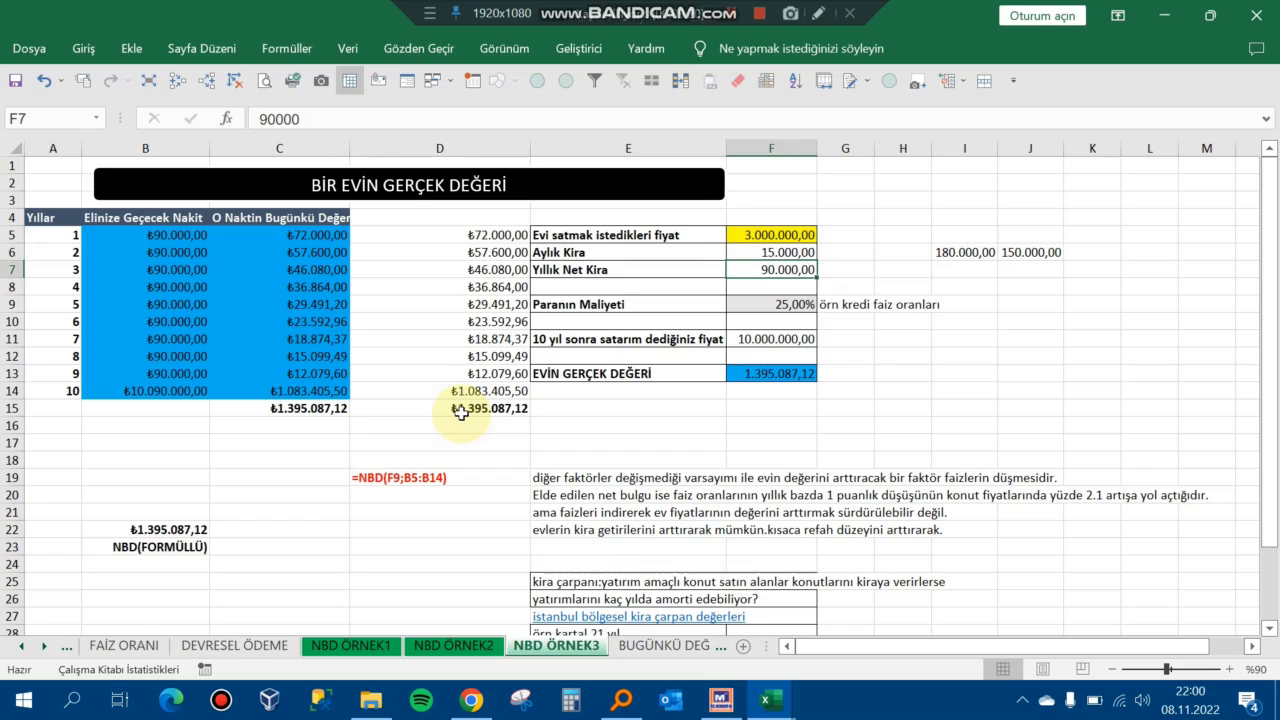
- Look over the side calculations and cash-flow cells, then put F7's yearly net rent into edit mode
key("Up")
key("Right")
key("Right")
key("Right")
key("Right")
key("Left")
key("Left")
key("Left")
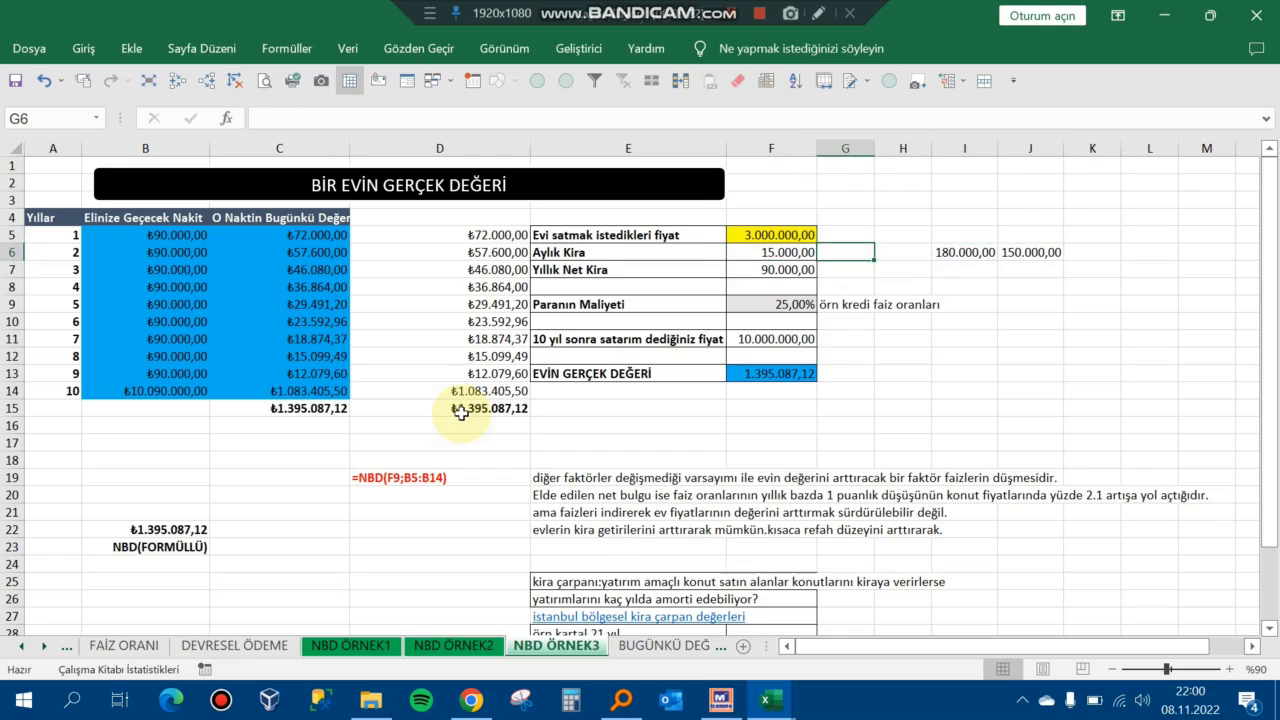
key("Right")
key("Right")
key("Right")
key("Left")
key("Left")
key("Left")
key("Left")
key("Left")
key("Left")
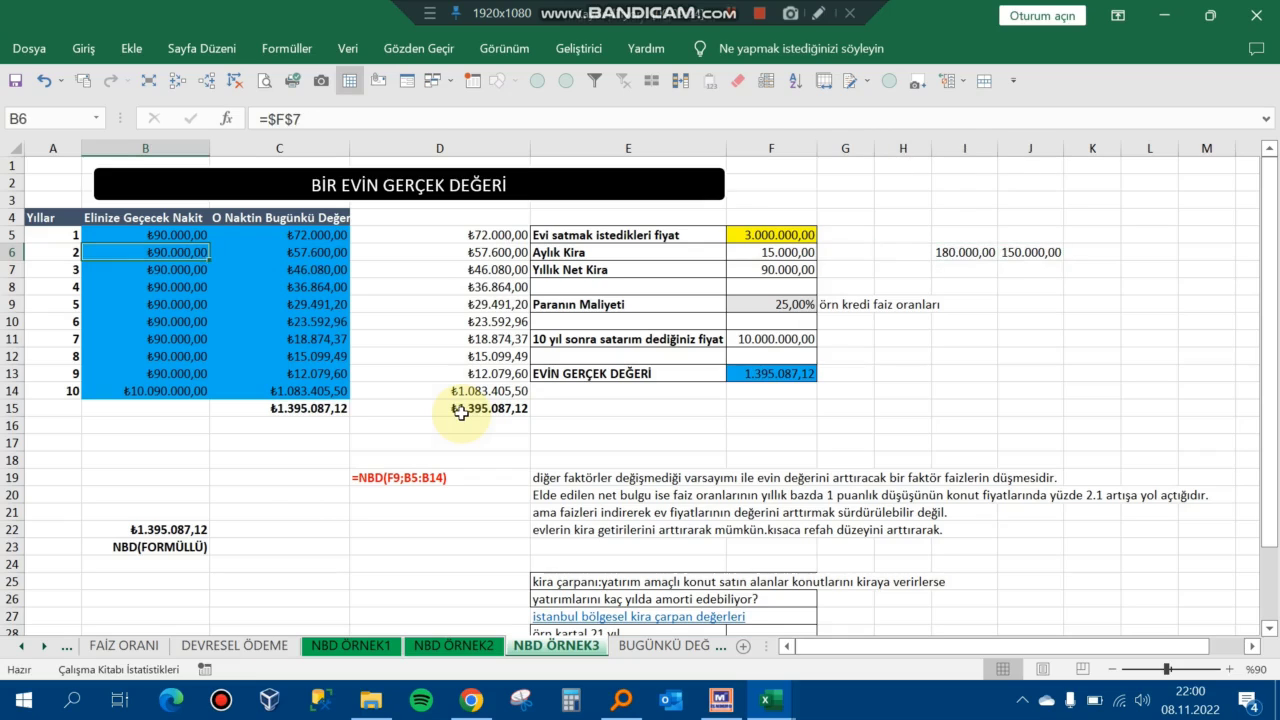
key("Down")
key("Down")
key("Down")
key("Up")
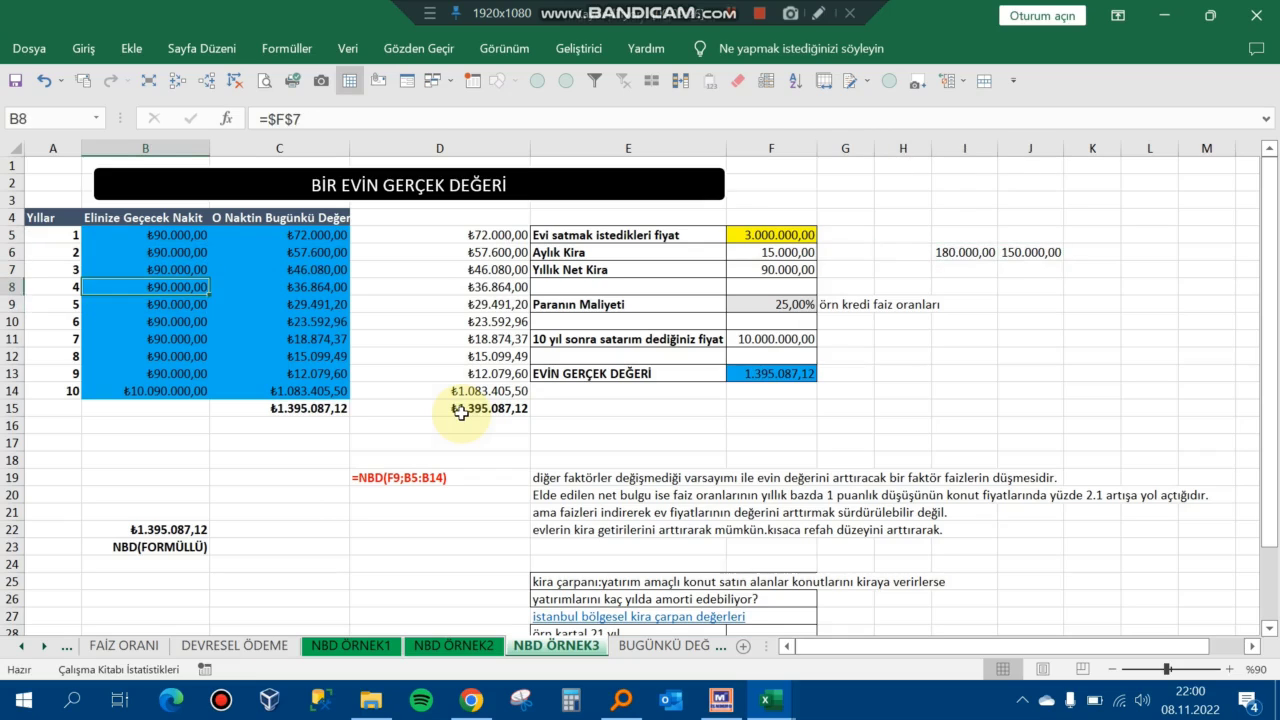
key("Up")
key("Up")
key("Up")
key("Right")
key("Right")
key("Right")
key("Right")
key("Down")
key("Down")
key("F2")
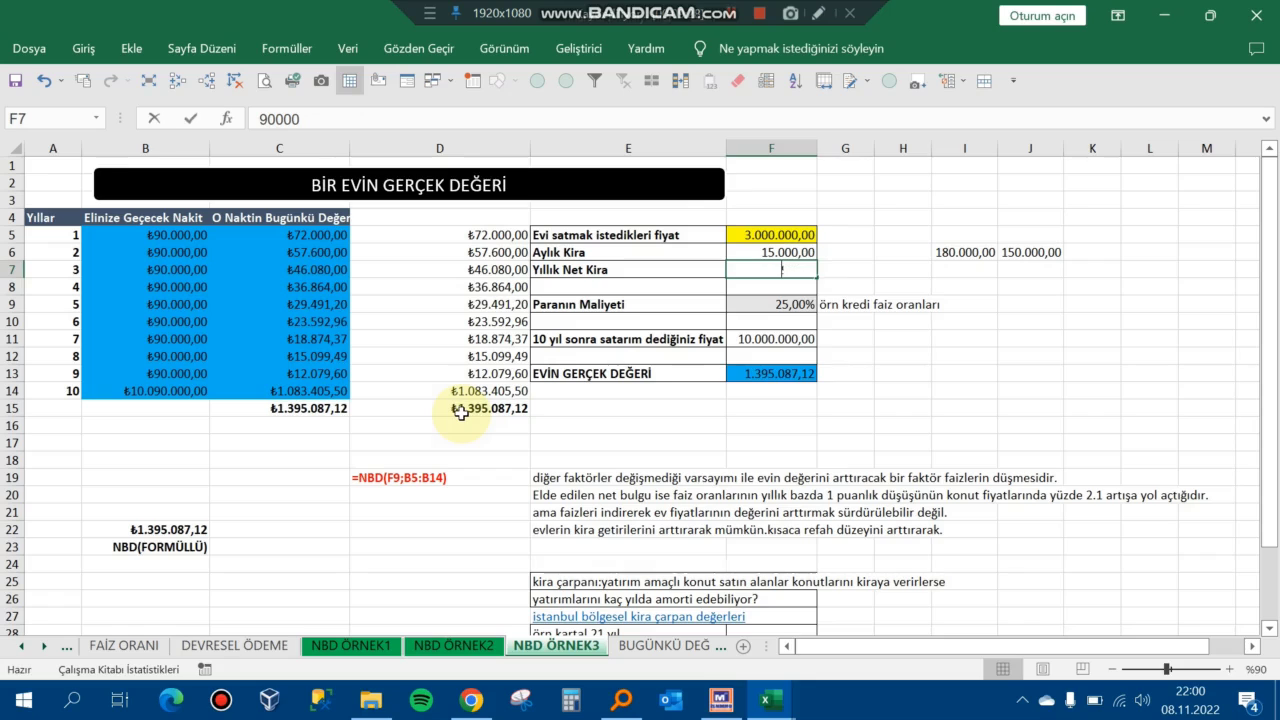
- Enter 150.000 as the yearly net rent in F7
type("150.000")
key("Return")
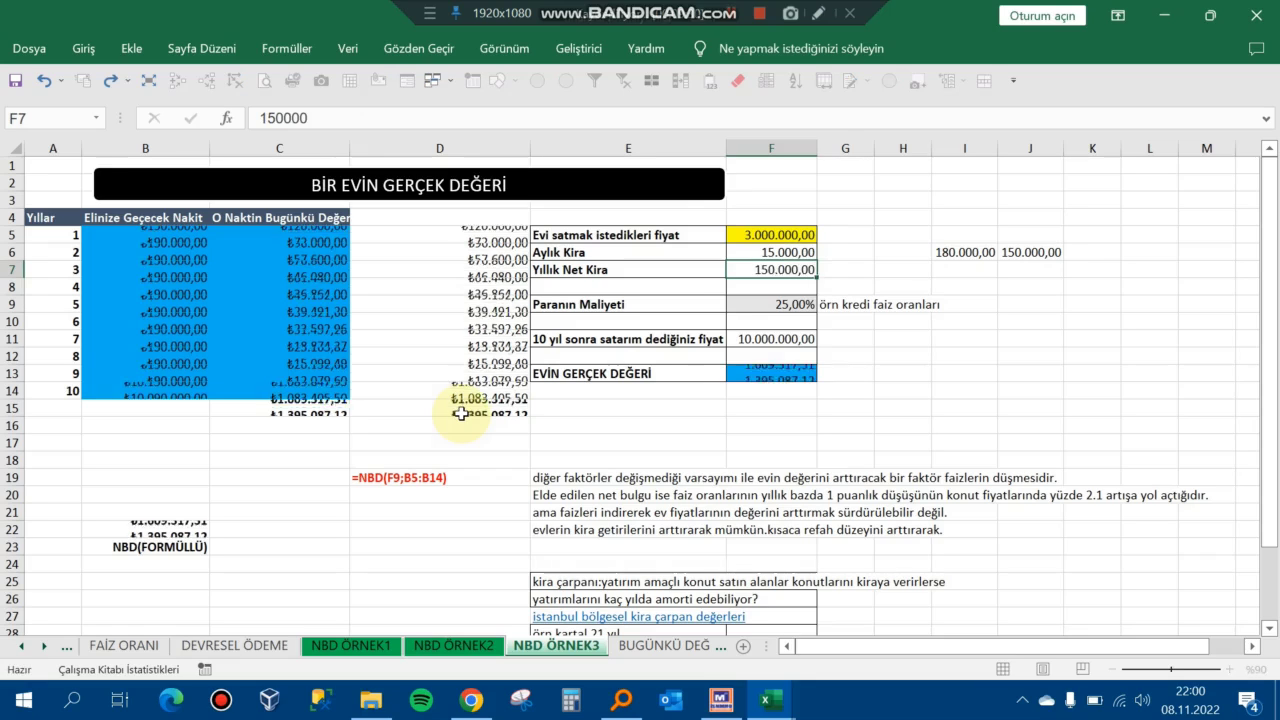
key("Left")
key("Left")
key("Right")
key("Right")
key("Right")
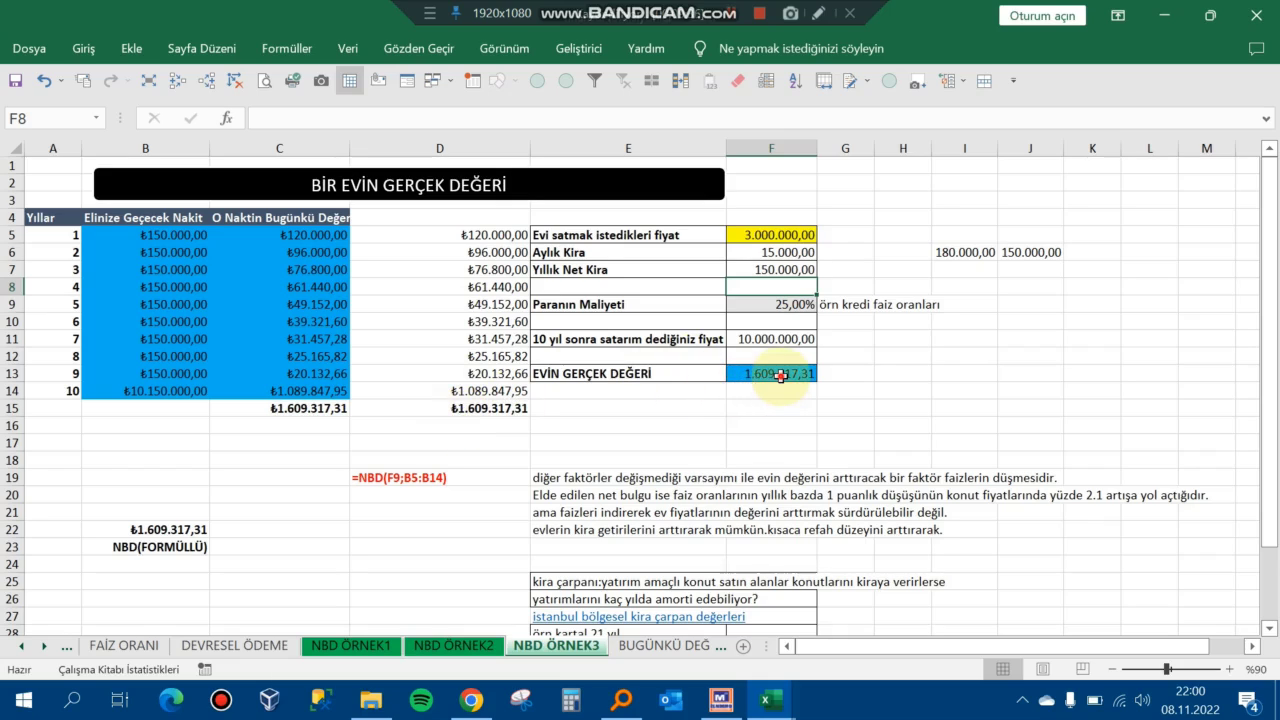
- Review the real value, sale price, monthly rent and rate cells, confirming F13 at ₺1.609.317,31
left_click(780, 375)
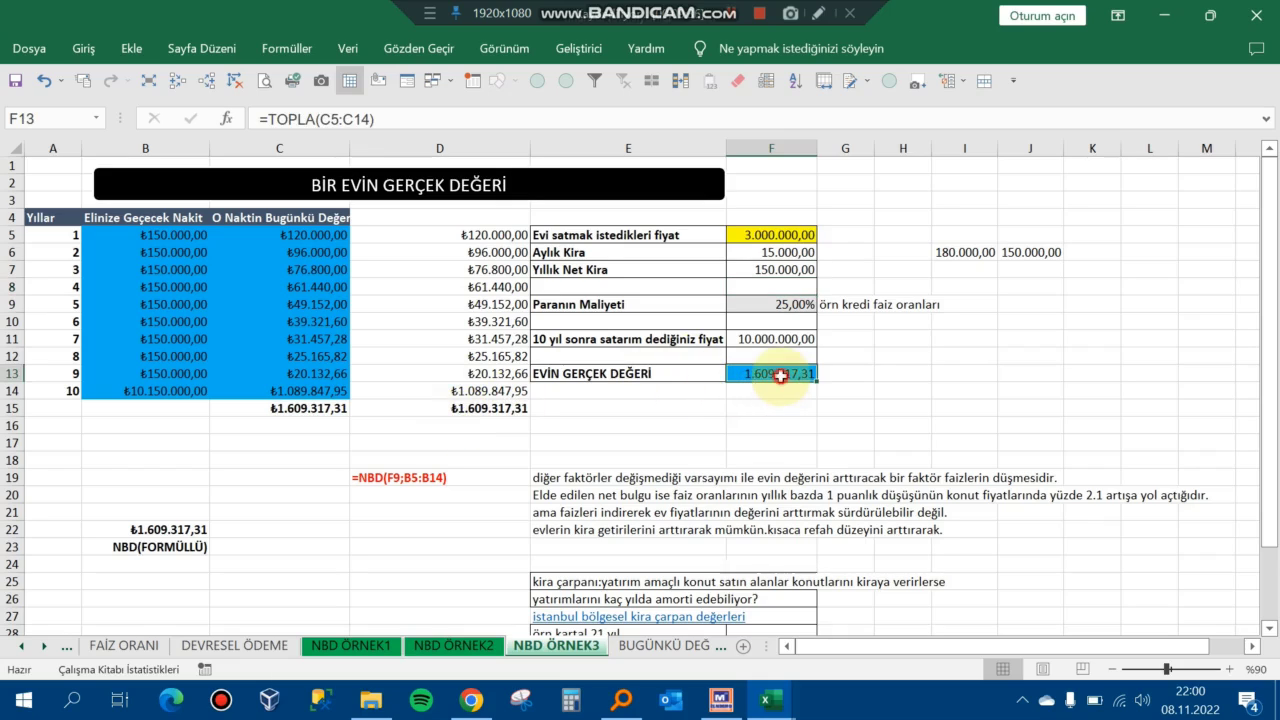
left_click(802, 236)
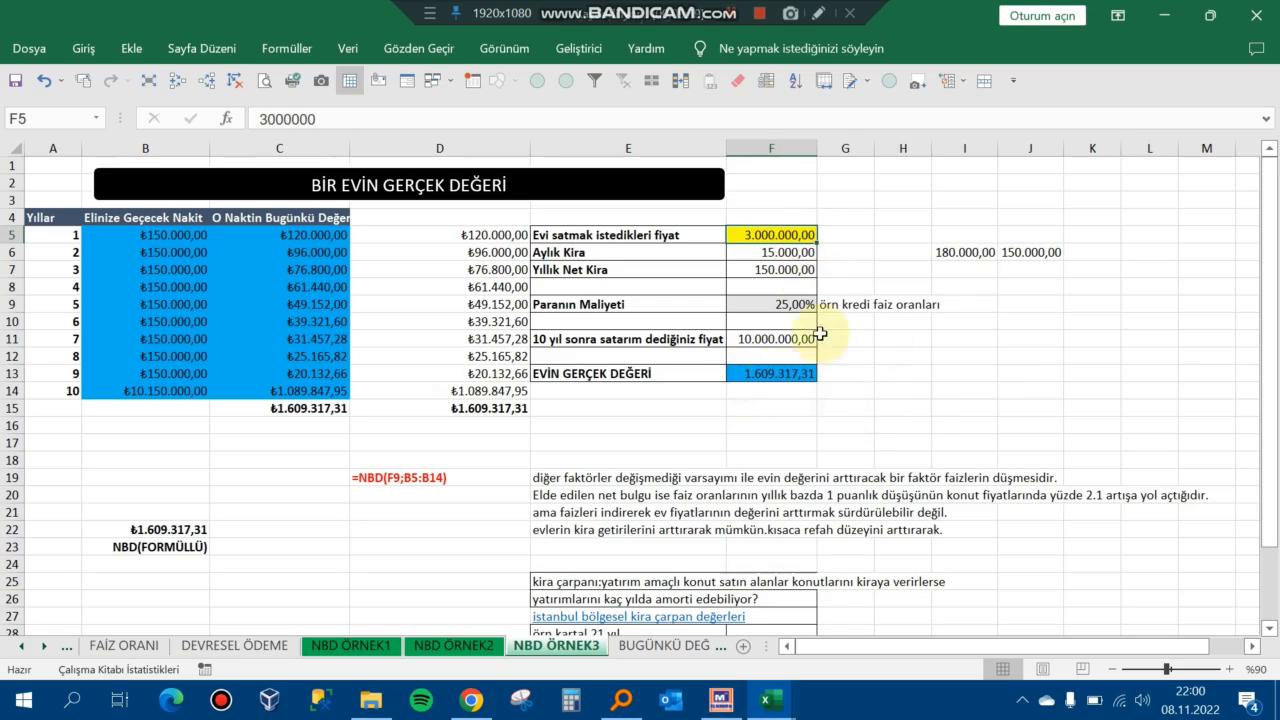
left_click(792, 252)
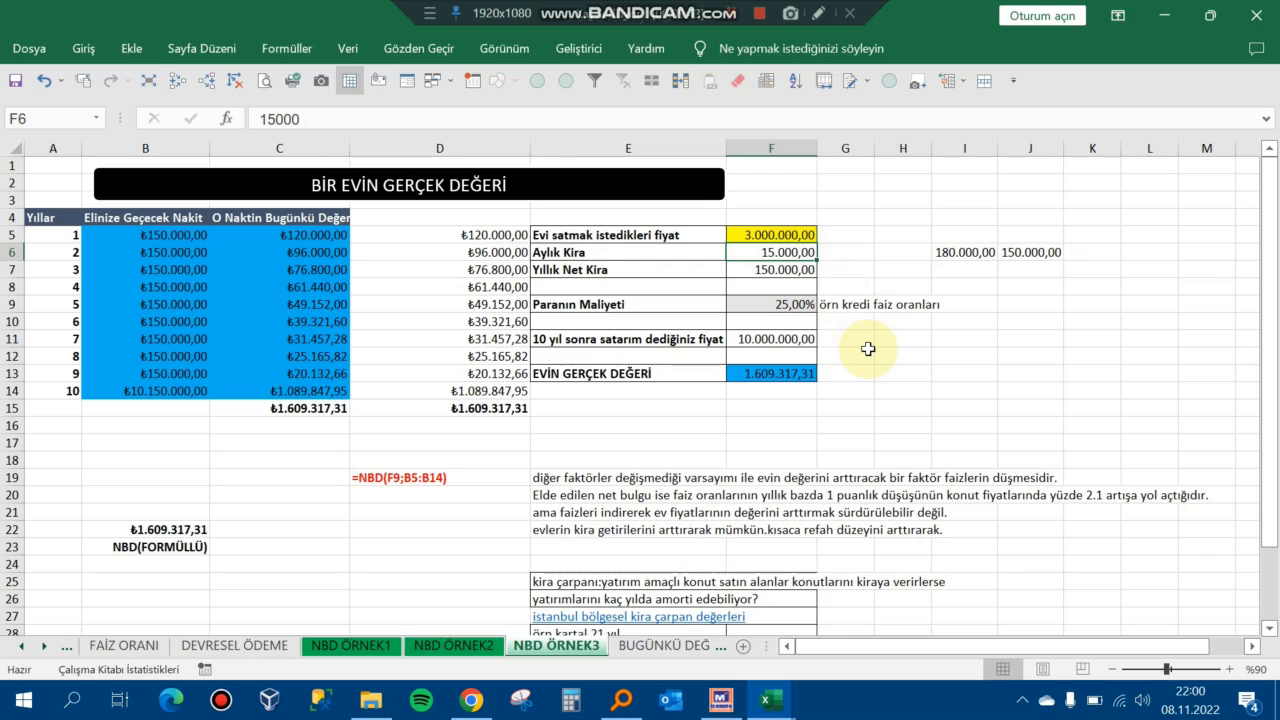
left_click(798, 308)
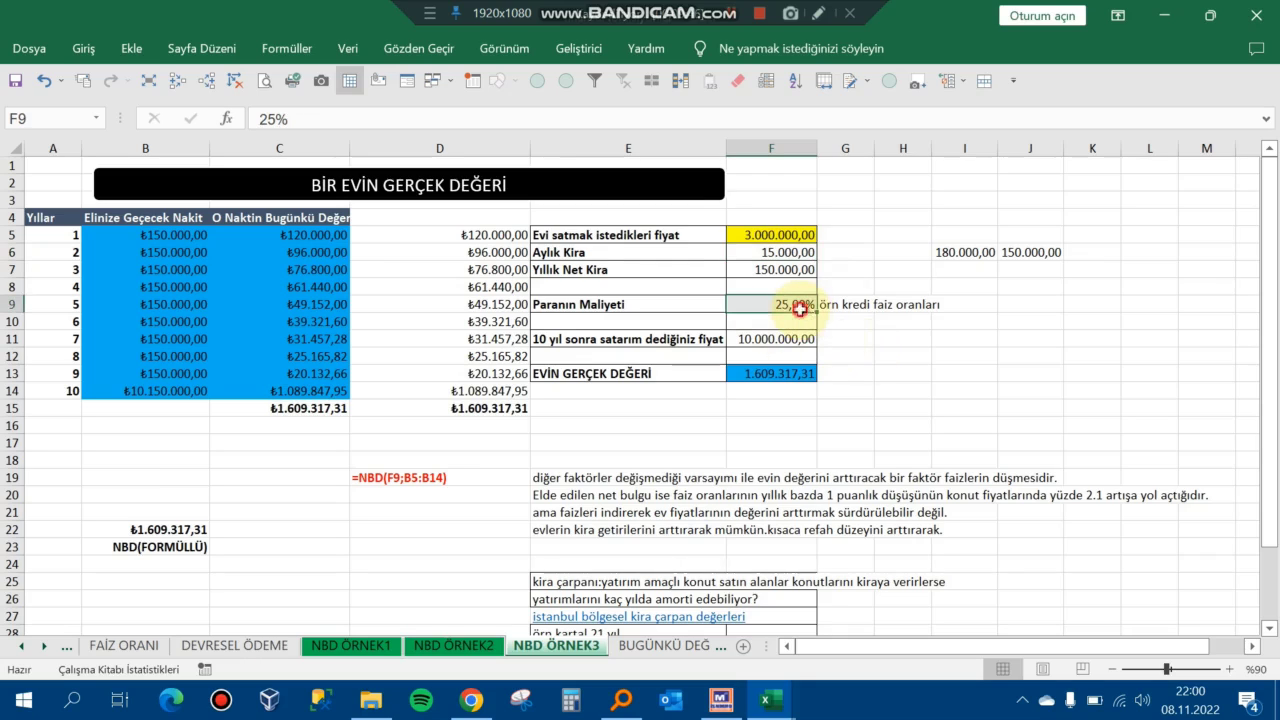
left_click(784, 373)
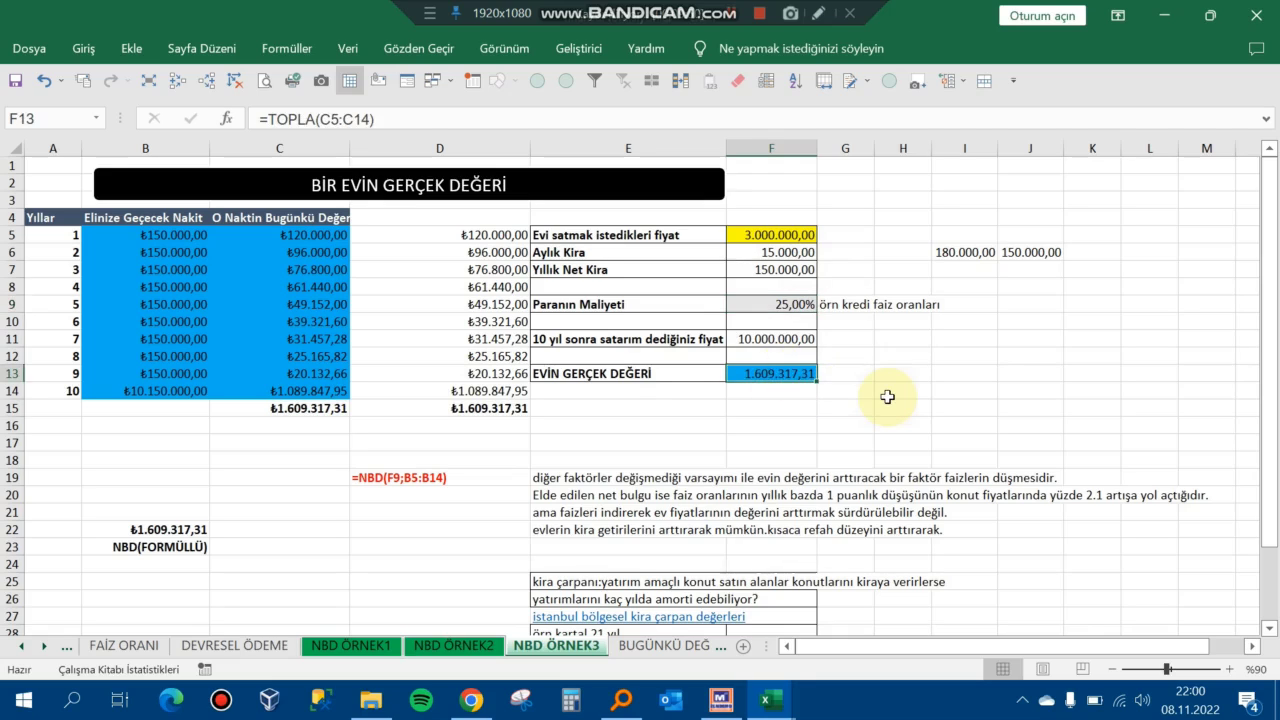
key("Return")
key("Up")
key("Return")
key("Up")
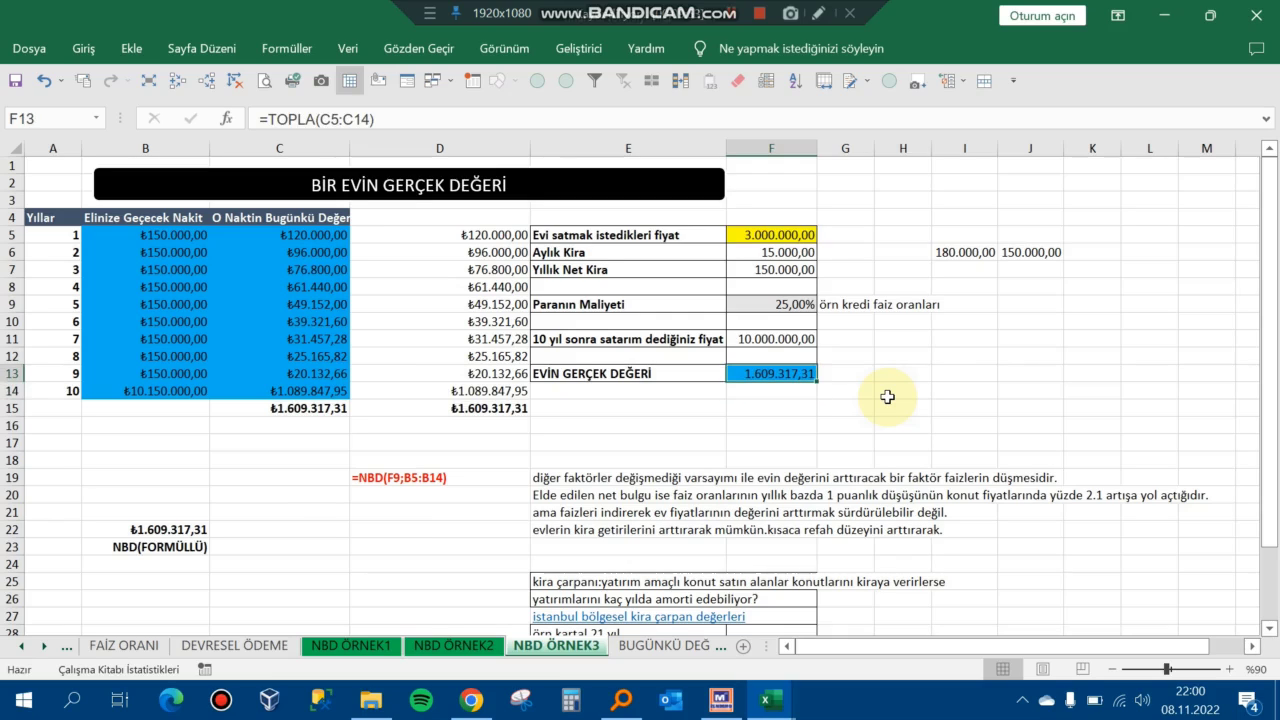